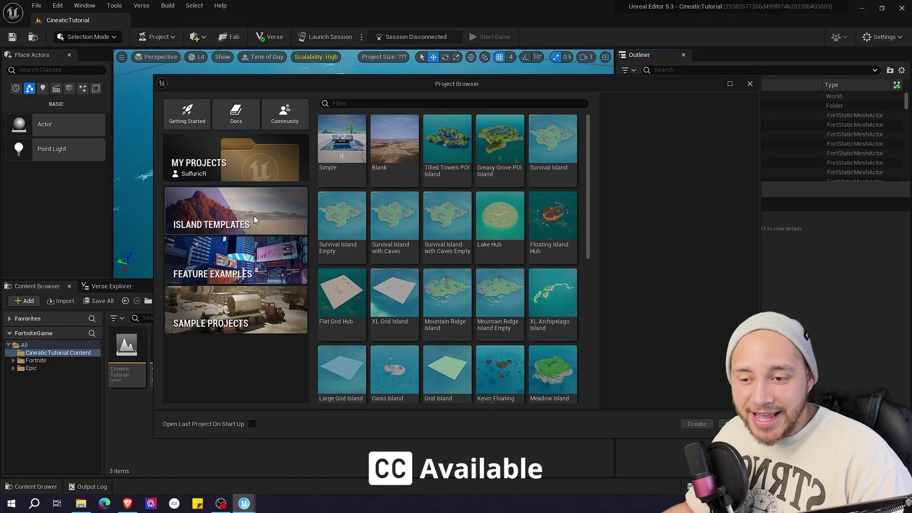
- Create a project named CinematicTutorial from the Tilted Towers POI Island template
{"action": "left_click", "coordinate": [449, 141]}
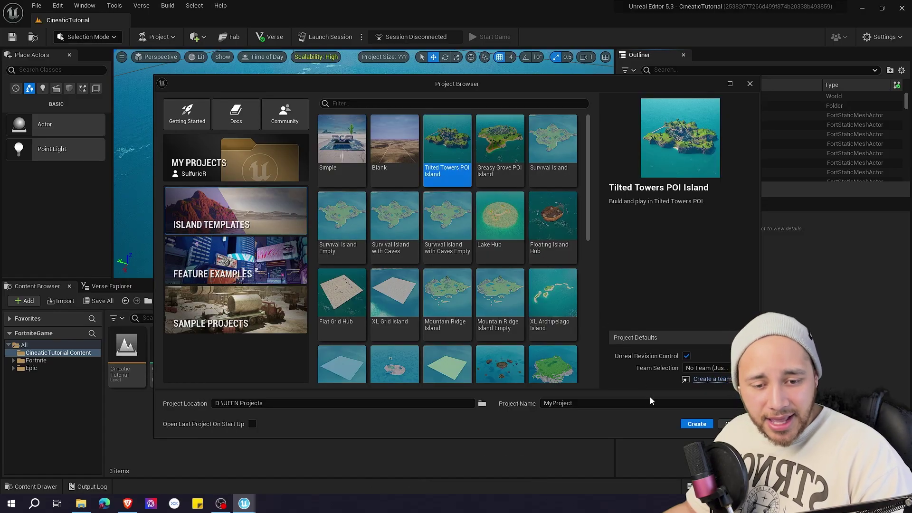
{"action": "double_click", "coordinate": [640, 406]}
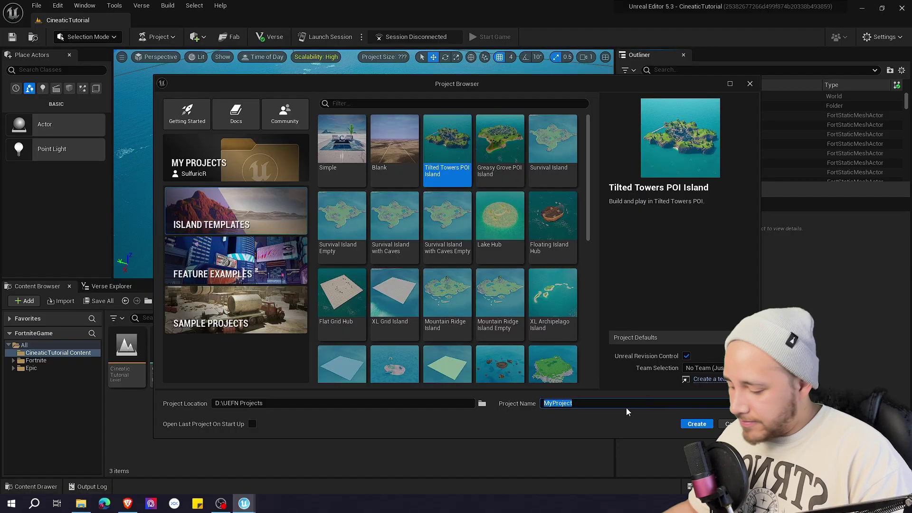
{"action": "type", "text": "Cinematic"}
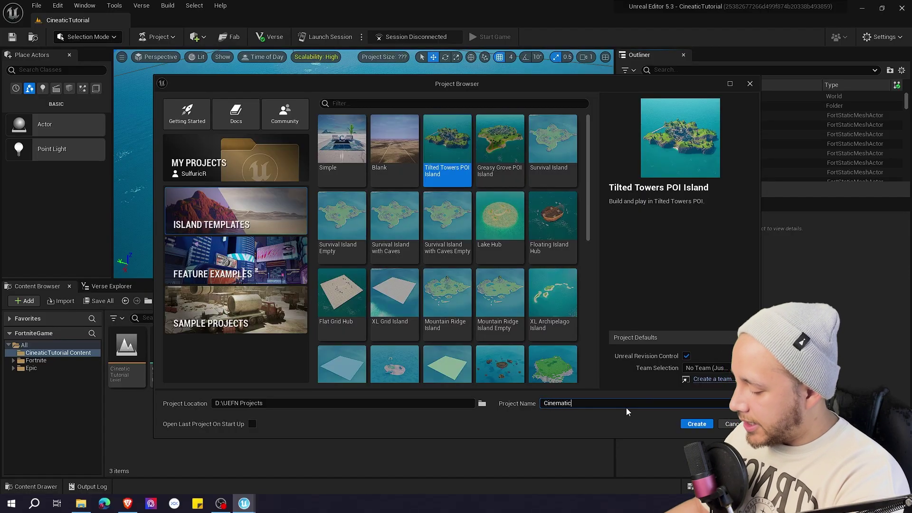
{"action": "type", "text": "Tutorial"}
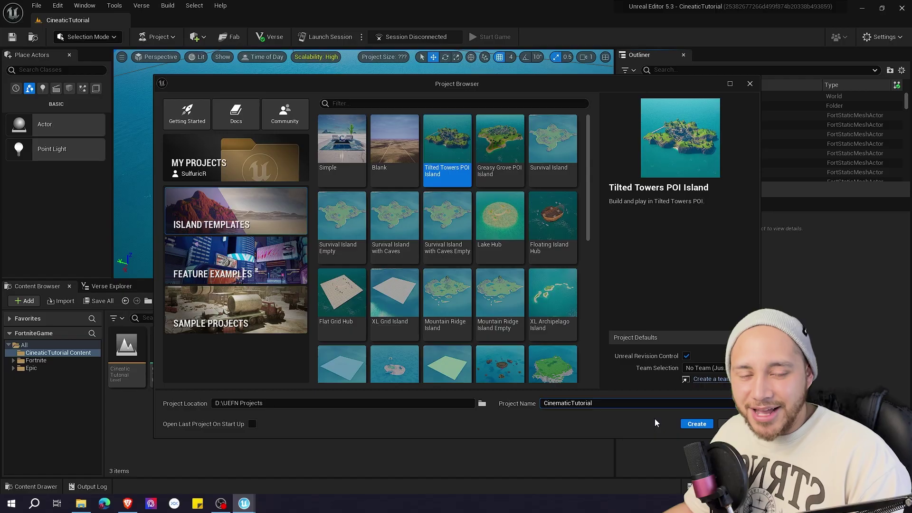
{"action": "left_click", "coordinate": [697, 424]}
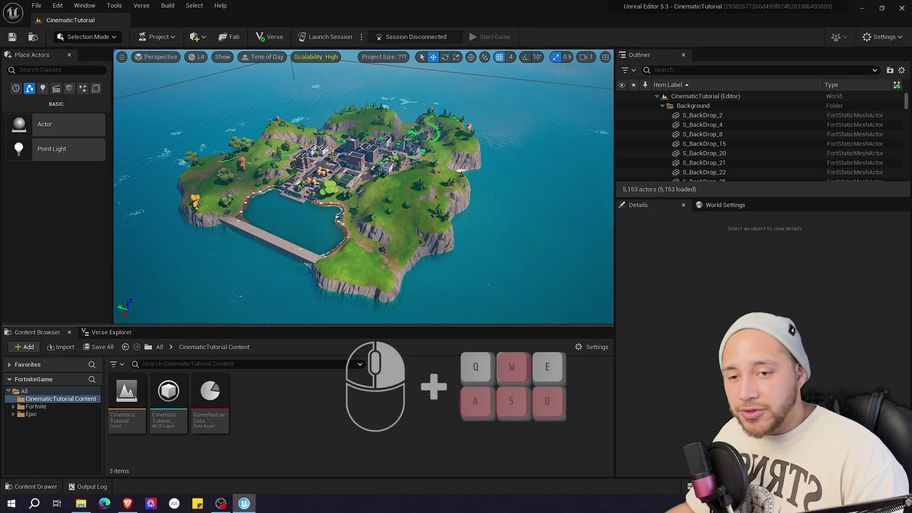
- Fly the viewport over the island and examine the town's buildings
{"action": "right_click_drag", "start_coordinate": [363, 186], "coordinate": [406, 130]}
{"action": "key", "text": "w"}
{"action": "scroll", "coordinate": [363, 186], "scroll_direction": "up", "scroll_amount": 2}
{"action": "key", "text": "w"}
{"action": "scroll", "coordinate": [363, 186], "scroll_direction": "down", "scroll_amount": 2}
{"action": "key", "text": "w"}
{"action": "key", "text": "a"}
{"action": "scroll", "coordinate": [363, 186], "scroll_direction": "down", "scroll_amount": 2}
{"action": "right_click_drag", "start_coordinate": [353, 168], "coordinate": [353, 167]}
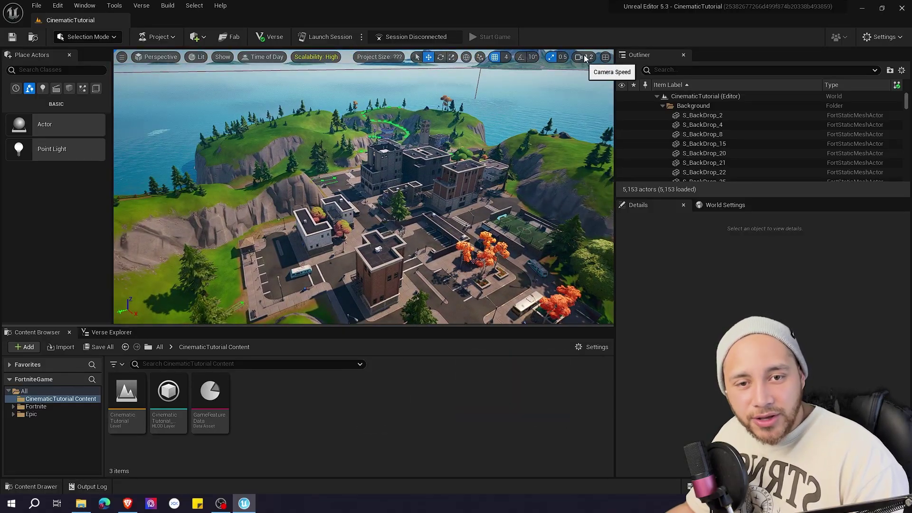
- Set the viewport camera speed to 9.6
{"action": "left_click", "coordinate": [579, 57]}
{"action": "left_click_drag", "start_coordinate": [510, 78], "coordinate": [536, 80]}
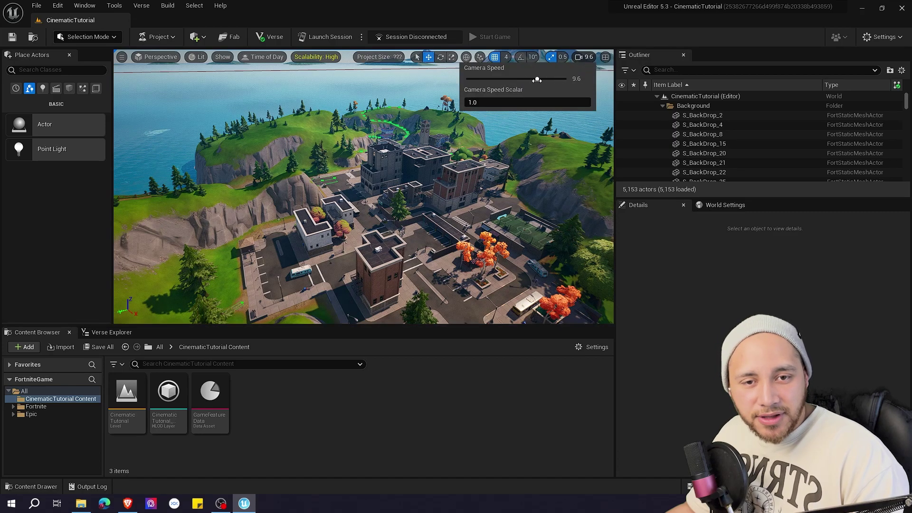
{"action": "left_click", "coordinate": [591, 54]}
- Fly down to street level in front of the Pizza Pit storefront, adjusting the flying speed along the way
{"action": "key", "text": "w"}
{"action": "key", "text": "a"}
{"action": "right_click_drag", "start_coordinate": [364, 186], "coordinate": [397, 168]}
{"action": "key", "text": "d"}
{"action": "key", "text": "w"}
{"action": "scroll", "coordinate": [404, 195], "scroll_direction": "down", "scroll_amount": 3}
{"action": "key", "text": "d"}
{"action": "scroll", "coordinate": [397, 189], "scroll_direction": "down", "scroll_amount": 5}
{"action": "key", "text": "a"}
{"action": "key", "text": "w"}
{"action": "scroll", "coordinate": [396, 169], "scroll_direction": "up", "scroll_amount": 4}
{"action": "scroll", "coordinate": [447, 179], "scroll_direction": "up", "scroll_amount": 3}
{"action": "right_click_drag", "start_coordinate": [450, 179], "coordinate": [415, 179]}
{"action": "key", "text": "e"}
{"action": "key", "text": "q"}
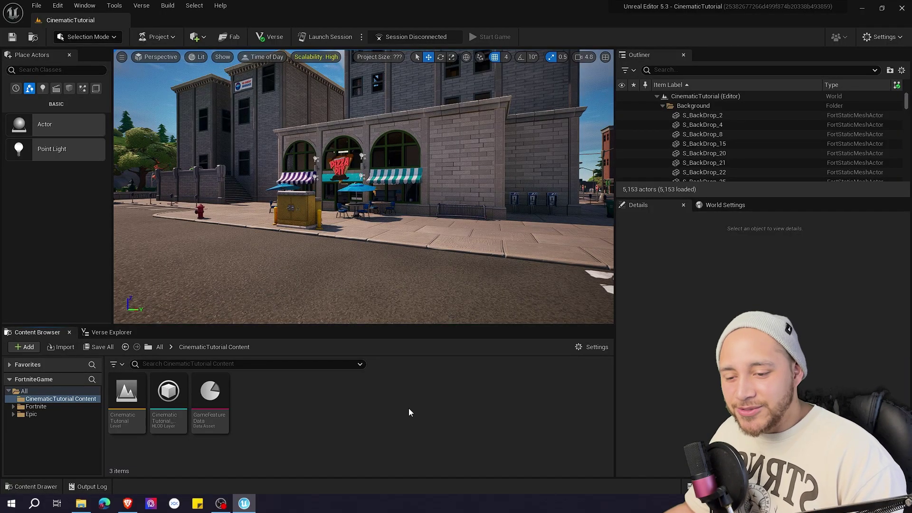
- Create a folder named Cinematics in the CinematicTutorial Content folder and open it
{"action": "right_click", "coordinate": [269, 402]}
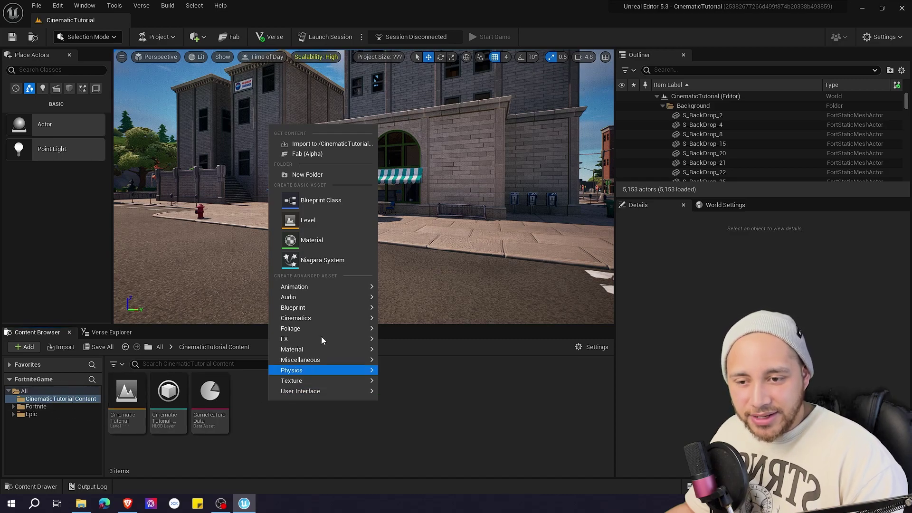
{"action": "left_click", "coordinate": [308, 175]}
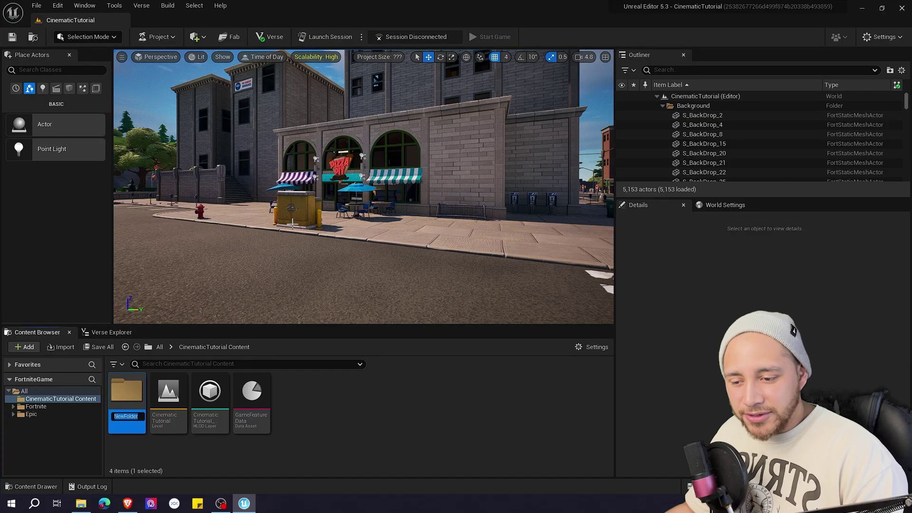
{"action": "type", "text": "C"}
{"action": "type", "text": "inematics"}
{"action": "key", "text": "Return"}
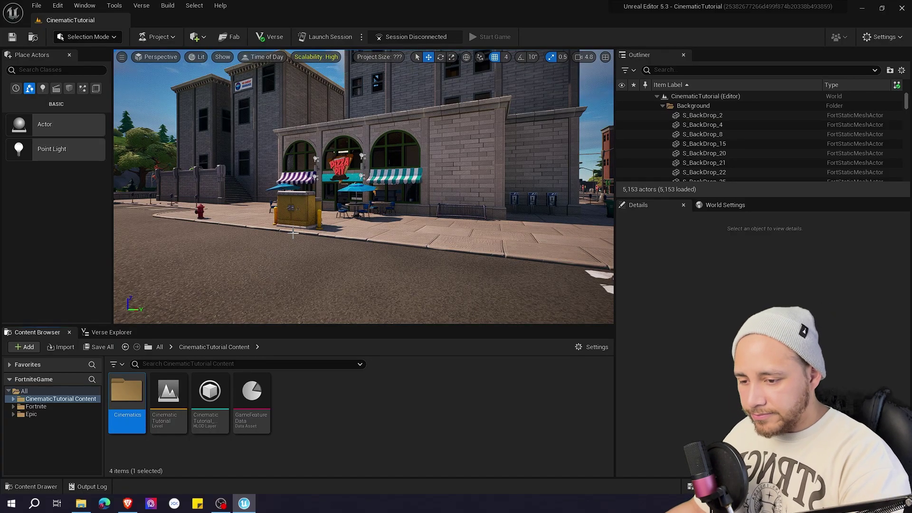
{"action": "double_click", "coordinate": [127, 398]}
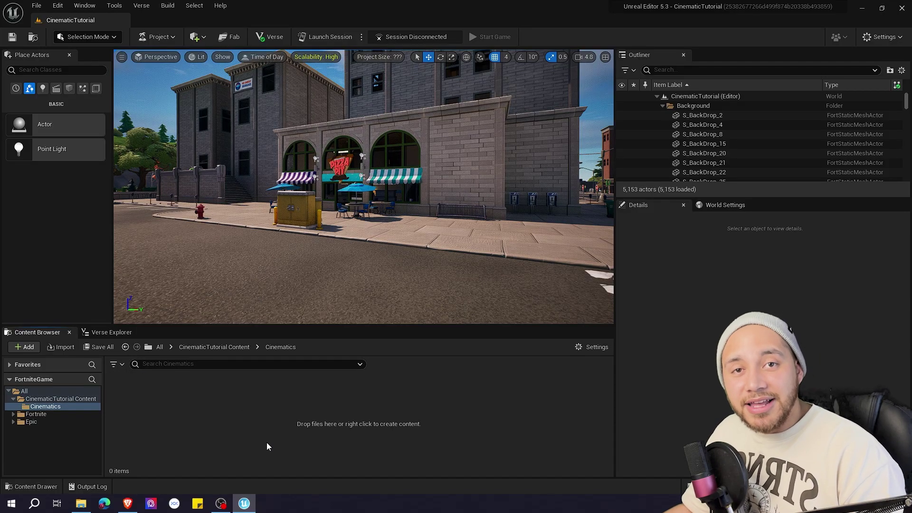
- Create a level sequence named LS_Pizza in the Cinematics folder
{"action": "right_click", "coordinate": [174, 418]}
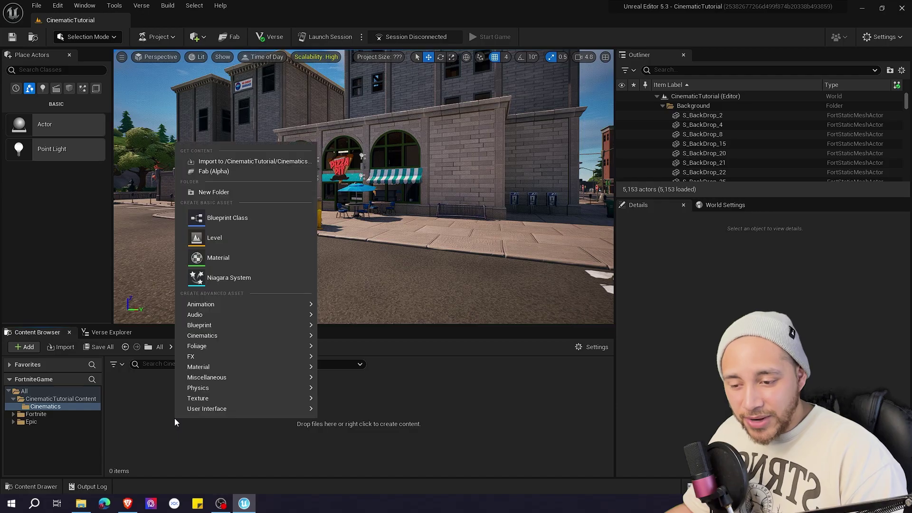
{"action": "mouse_move", "coordinate": [244, 338]}
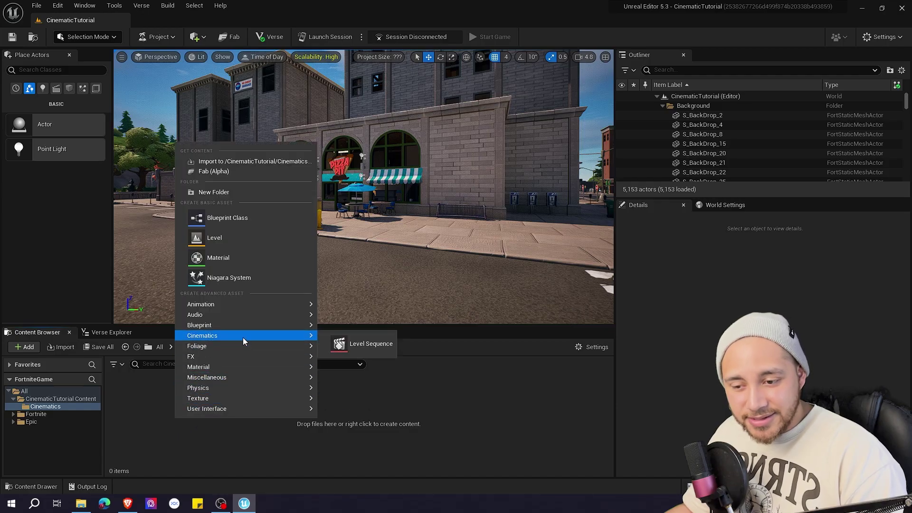
{"action": "left_click", "coordinate": [355, 344]}
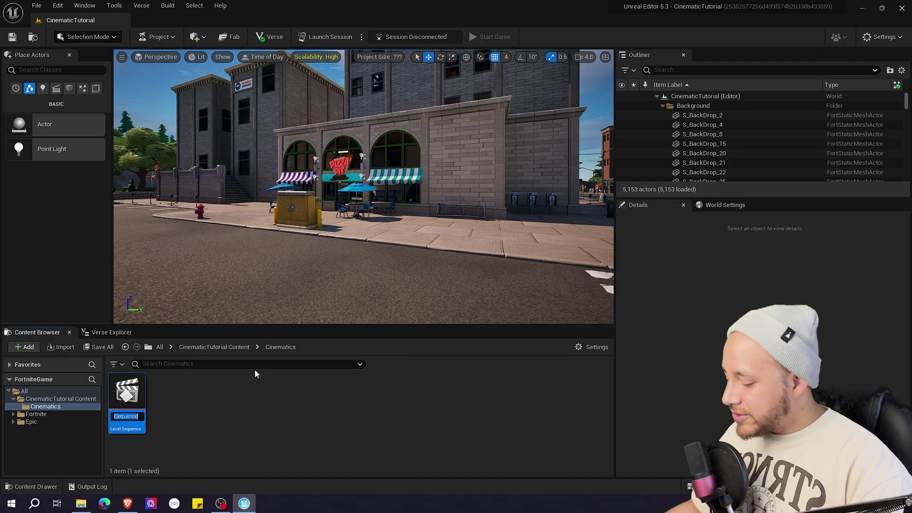
{"action": "type", "text": "LS"}
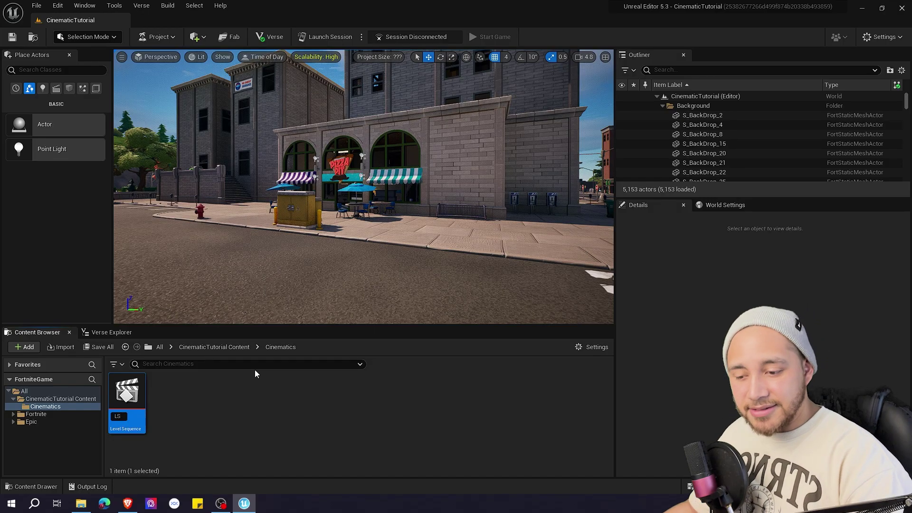
{"action": "type", "text": "_"}
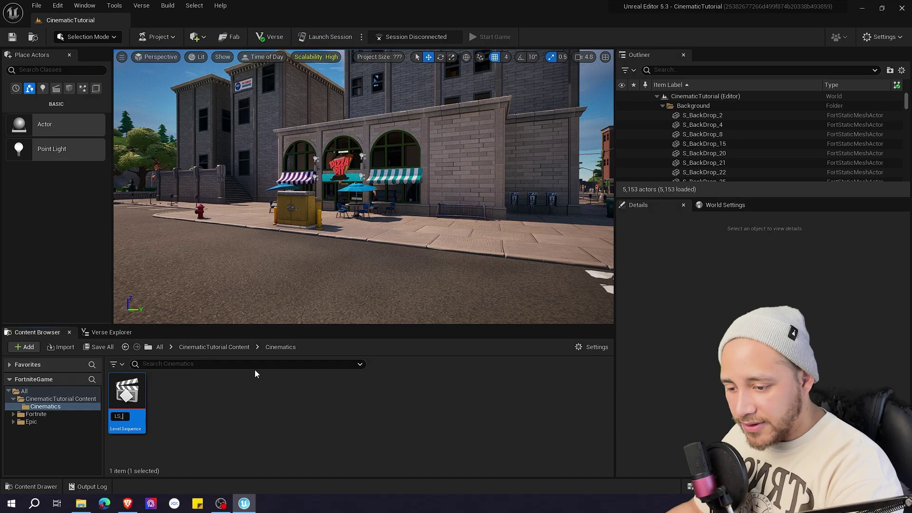
{"action": "type", "text": "Pizza"}
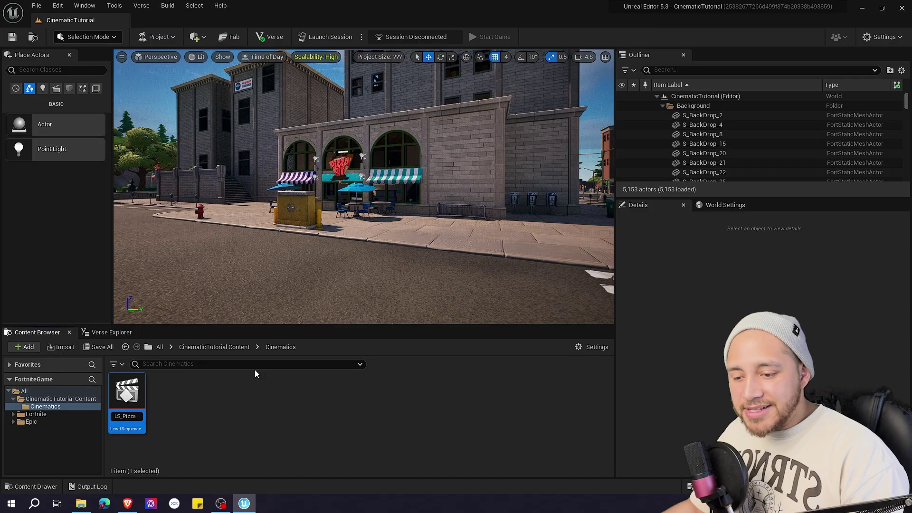
{"action": "key", "text": "Return"}
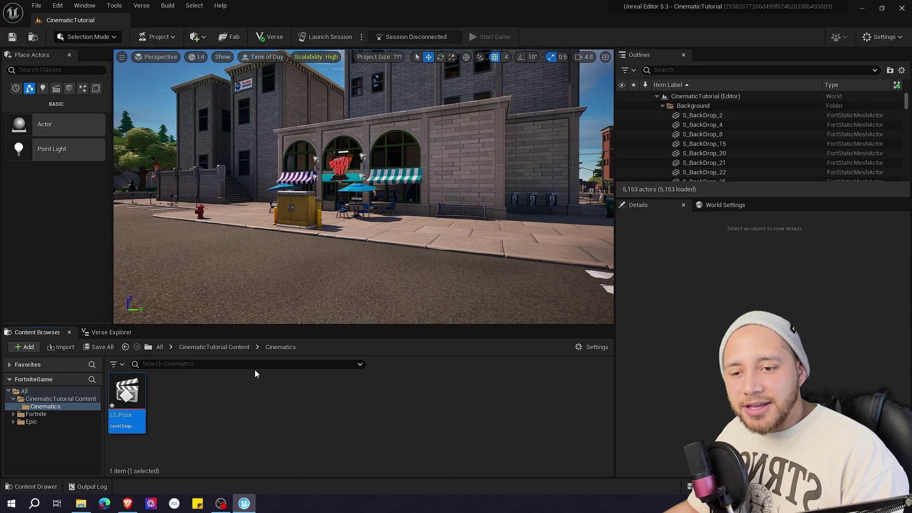
- Open the LS_Pizza level sequence for editing with the Pizza Pit sign framed in the viewport
{"action": "right_click_drag", "start_coordinate": [306, 220], "coordinate": [370, 221]}
{"action": "key", "text": "w"}
{"action": "scroll", "coordinate": [332, 220], "scroll_direction": "down", "scroll_amount": 3}
{"action": "key", "text": "w"}
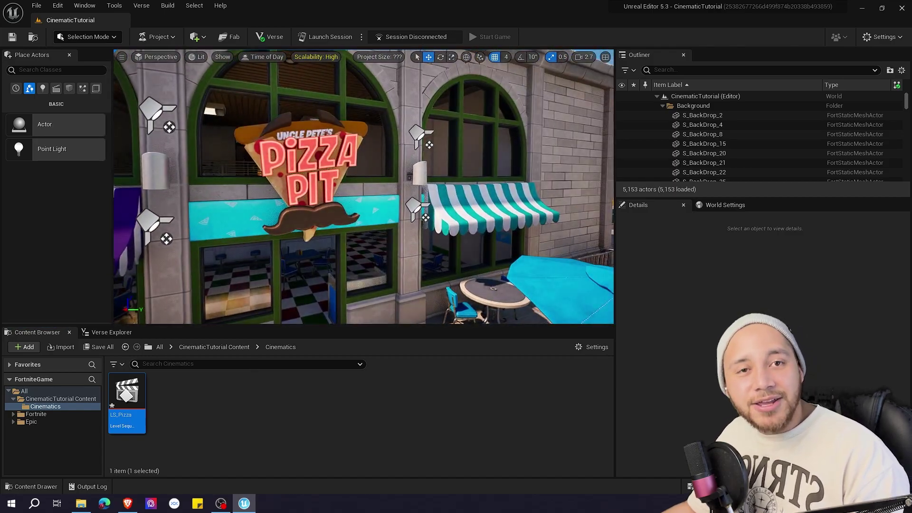
{"action": "left_click", "coordinate": [221, 380]}
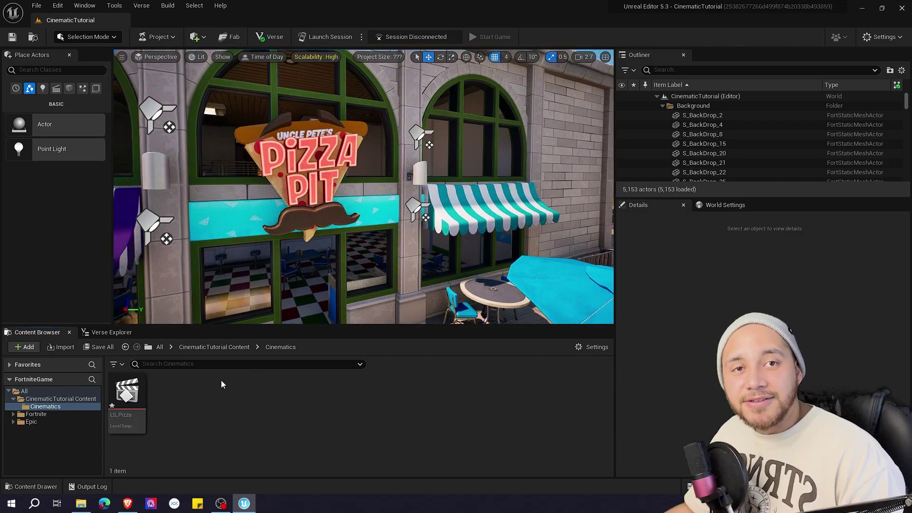
{"action": "double_click", "coordinate": [118, 393]}
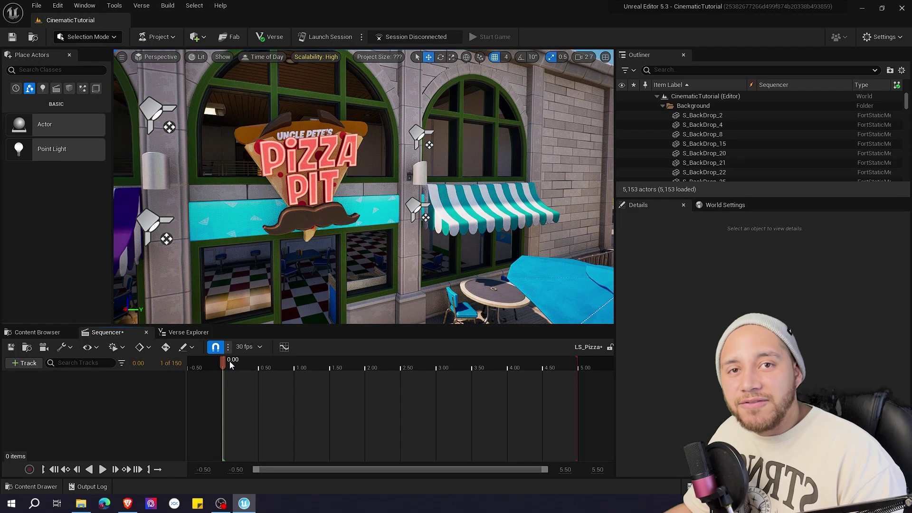
- Place the playhead at 0.0667, add a cine camera to the sequence and select its CineCameraActor track
{"action": "left_click_drag", "start_coordinate": [230, 361], "coordinate": [417, 361]}
{"action": "left_click", "coordinate": [26, 363]}
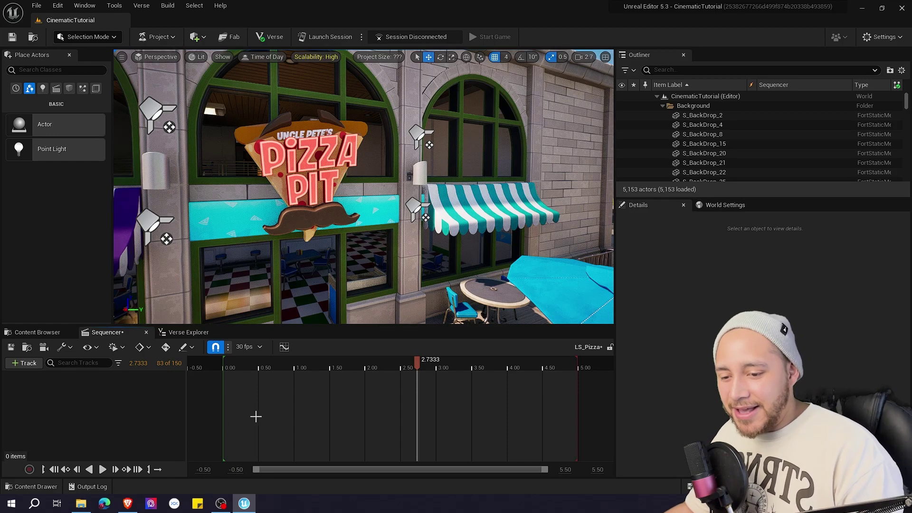
{"action": "left_click", "coordinate": [232, 369]}
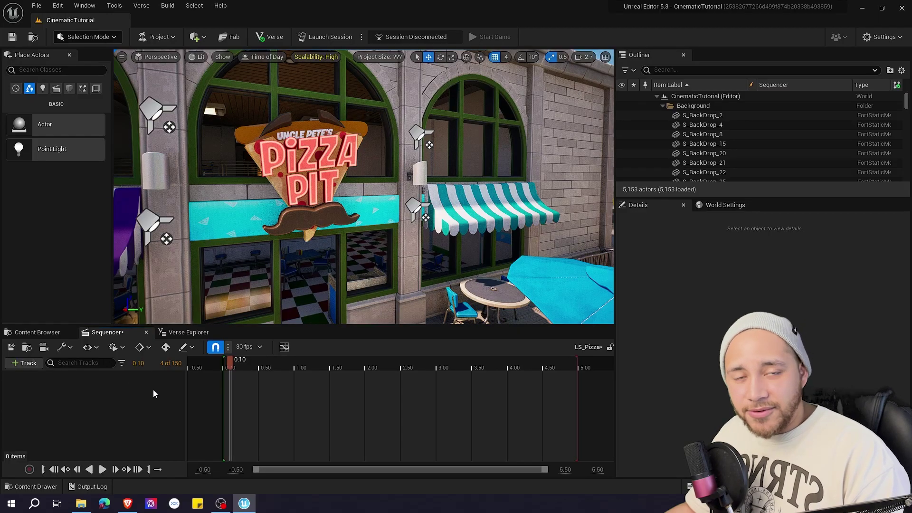
{"action": "left_click", "coordinate": [227, 364]}
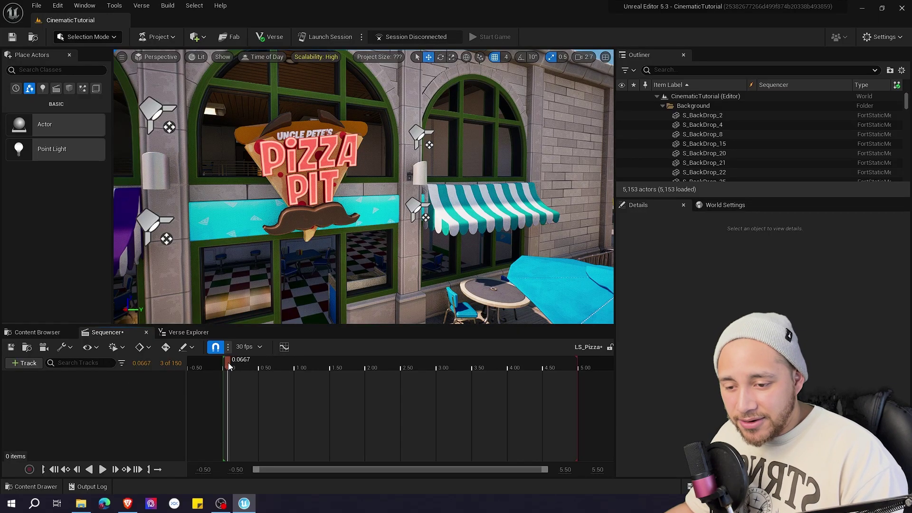
{"action": "left_click", "coordinate": [43, 350]}
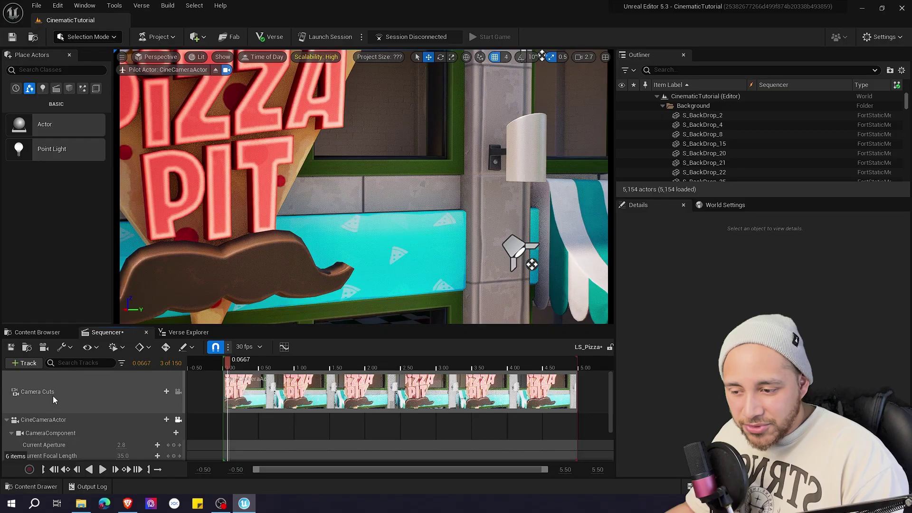
{"action": "scroll", "coordinate": [60, 391], "scroll_direction": "down", "scroll_amount": 2}
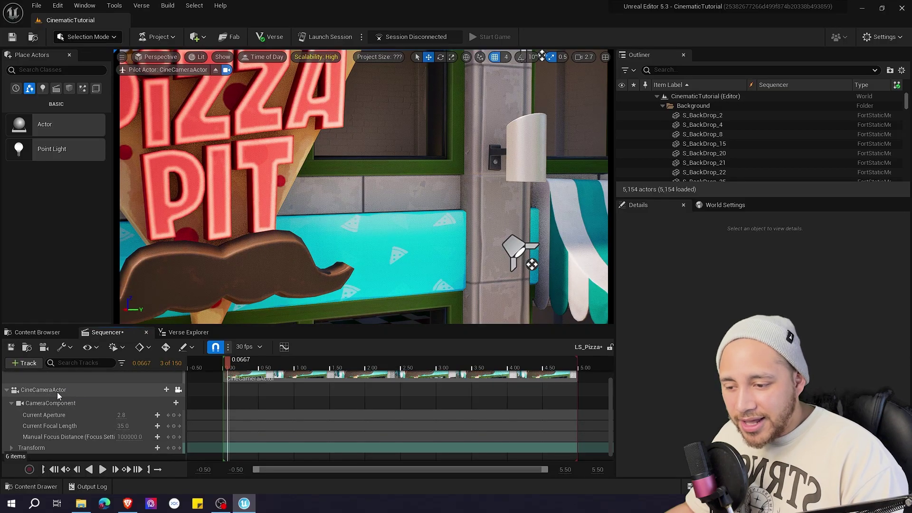
{"action": "left_click", "coordinate": [44, 391]}
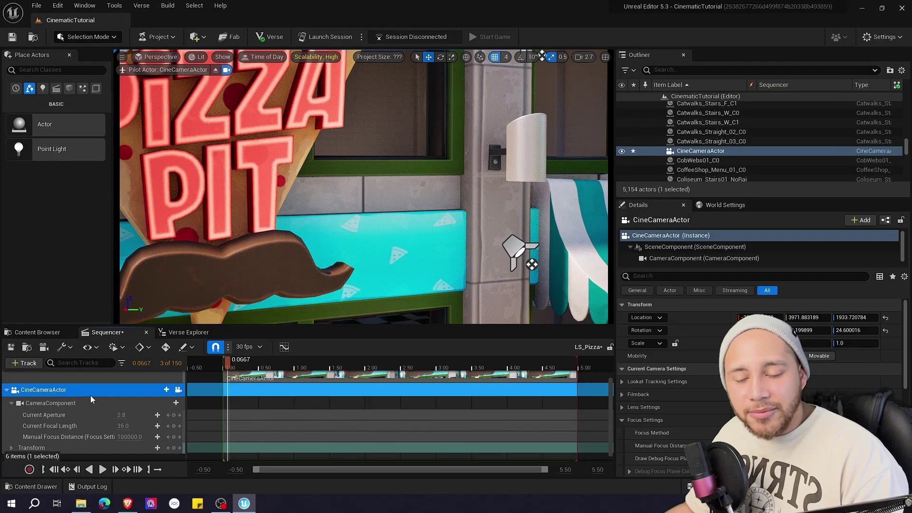
- Pilot CineCameraActor back from the sign to frame the Pizza Pit storefront with its awnings and umbrellas at an angle
{"action": "right_click_drag", "start_coordinate": [356, 177], "coordinate": [386, 176]}
{"action": "key", "text": "s"}
{"action": "key", "text": "a"}
{"action": "key", "text": "w"}
{"action": "right_click_drag", "start_coordinate": [224, 199], "coordinate": [223, 199]}
{"action": "key", "text": "a"}
{"action": "key", "text": "s"}
{"action": "key", "text": "d"}
{"action": "key", "text": "w"}
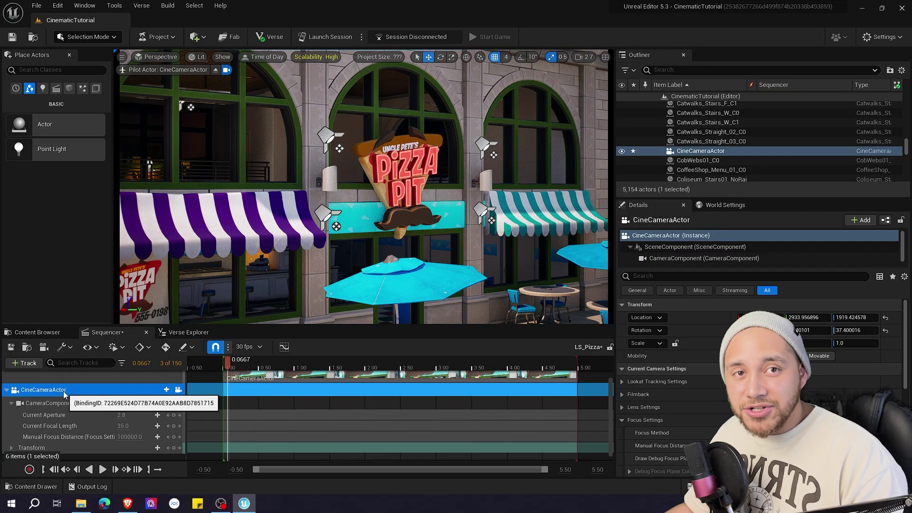
{"action": "key", "text": "s"}
{"action": "right_click_drag", "start_coordinate": [232, 93], "coordinate": [239, 88]}
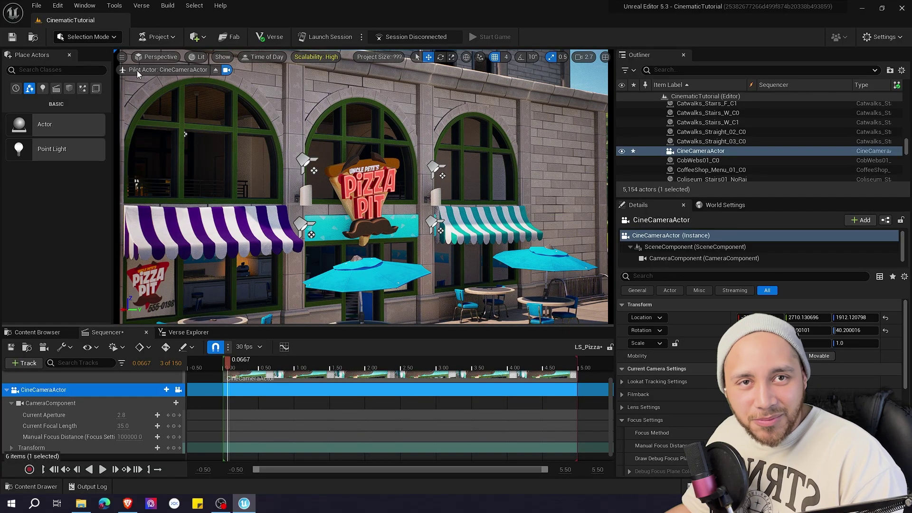
{"action": "right_click_drag", "start_coordinate": [347, 191], "coordinate": [339, 216]}
{"action": "key", "text": "d"}
{"action": "key", "text": "e"}
{"action": "key", "text": "a"}
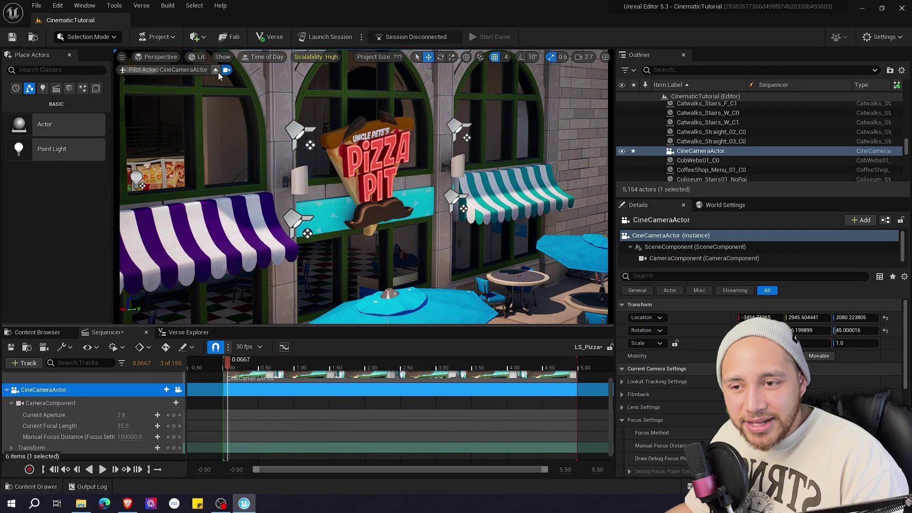
- Stop piloting CineCameraActor and move it closer to the storefront, raising it to a height of about 2092
{"action": "left_click", "coordinate": [215, 70]}
{"action": "right_click_drag", "start_coordinate": [216, 76], "coordinate": [318, 90]}
{"action": "key", "text": "a"}
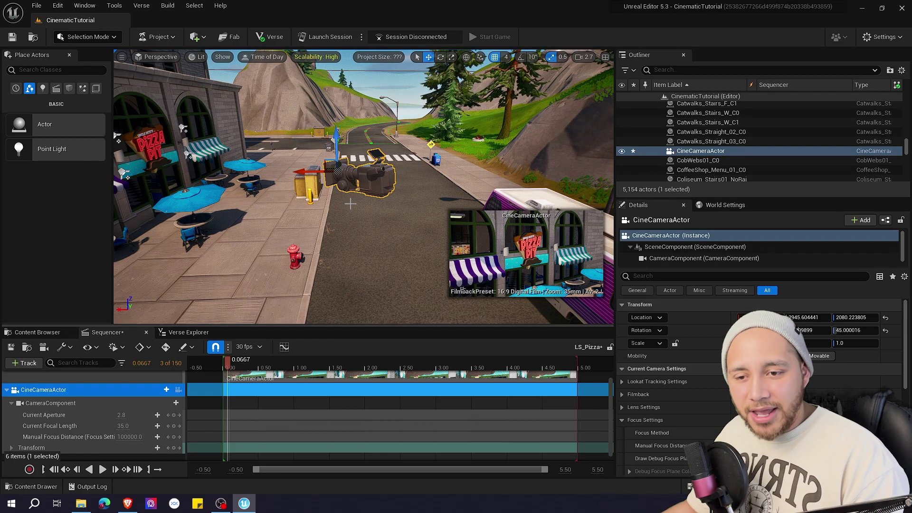
{"action": "left_click_drag", "start_coordinate": [305, 170], "coordinate": [250, 171]}
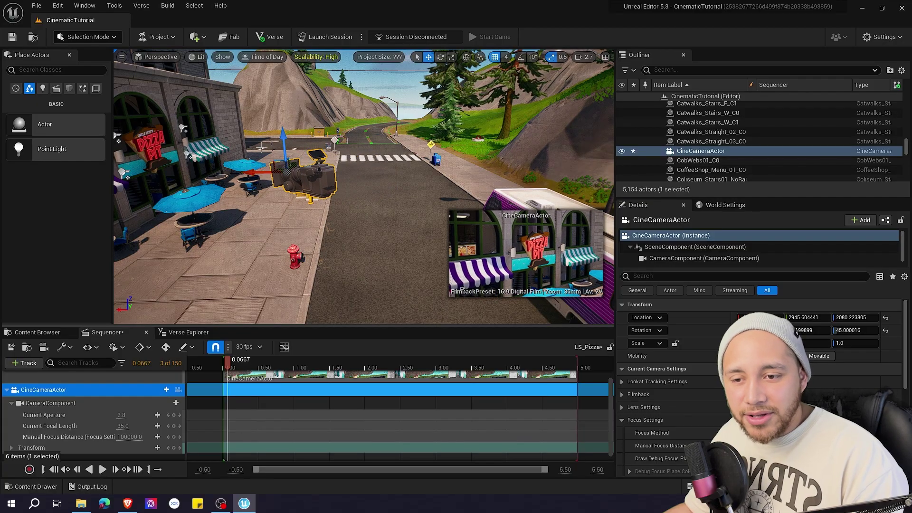
{"action": "left_click_drag", "start_coordinate": [281, 143], "coordinate": [280, 132]}
- Rotate CineCameraActor slightly, to about 42.73 degrees, and return to piloting it
{"action": "right_click_drag", "start_coordinate": [318, 149], "coordinate": [296, 188]}
{"action": "key", "text": "e"}
{"action": "mouse_move", "coordinate": [348, 171]}
{"action": "left_mouse_down"}
{"action": "mouse_move", "coordinate": [352, 189]}
{"action": "mouse_move", "coordinate": [347, 164]}
{"action": "left_mouse_up"}
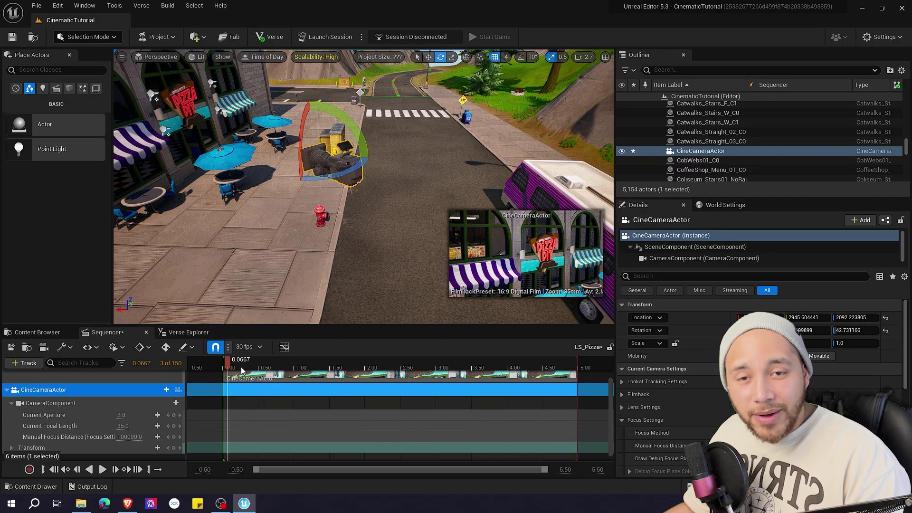
{"action": "left_click", "coordinate": [178, 390]}
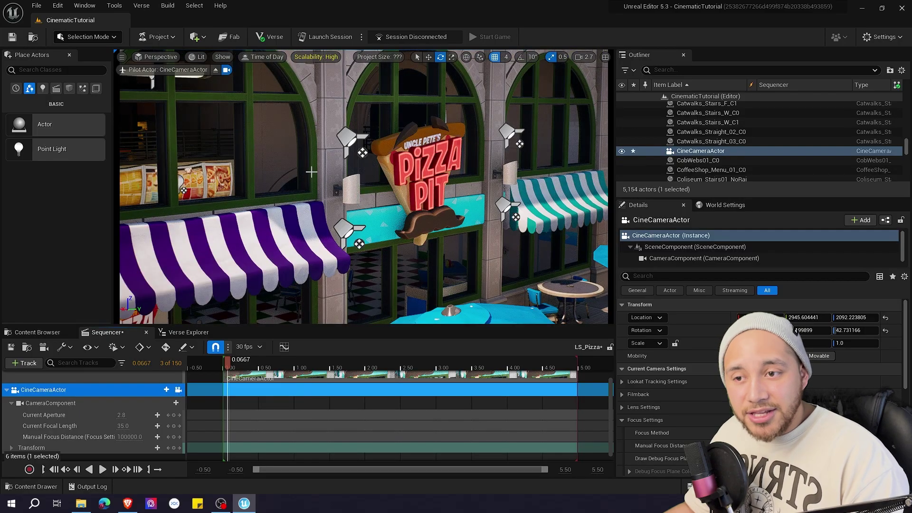
- Reframe the piloted CineCameraActor on the Pizza Pit sign at about 36.73 degrees and enlarge the Sequencer area
{"action": "mouse_move", "coordinate": [298, 208]}
{"action": "right_mouse_down"}
{"action": "mouse_move", "coordinate": [298, 171]}
{"action": "mouse_move", "coordinate": [298, 237]}
{"action": "mouse_move", "coordinate": [285, 209]}
{"action": "mouse_move", "coordinate": [300, 209]}
{"action": "right_mouse_up"}
{"action": "left_click_drag", "start_coordinate": [246, 326], "coordinate": [246, 299]}
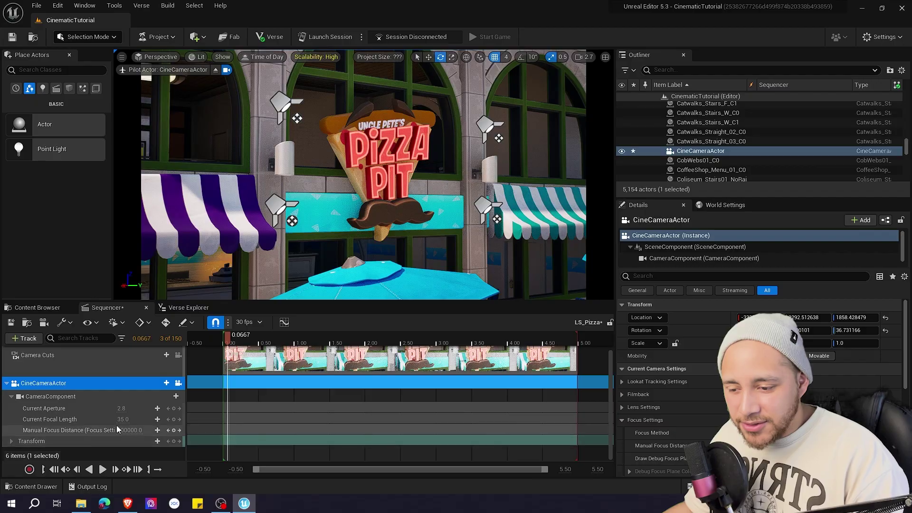
- Try longer and shorter focal lengths for CineCameraActor and return the Current Focal Length to 35
{"action": "left_click_drag", "start_coordinate": [121, 420], "coordinate": [150, 419]}
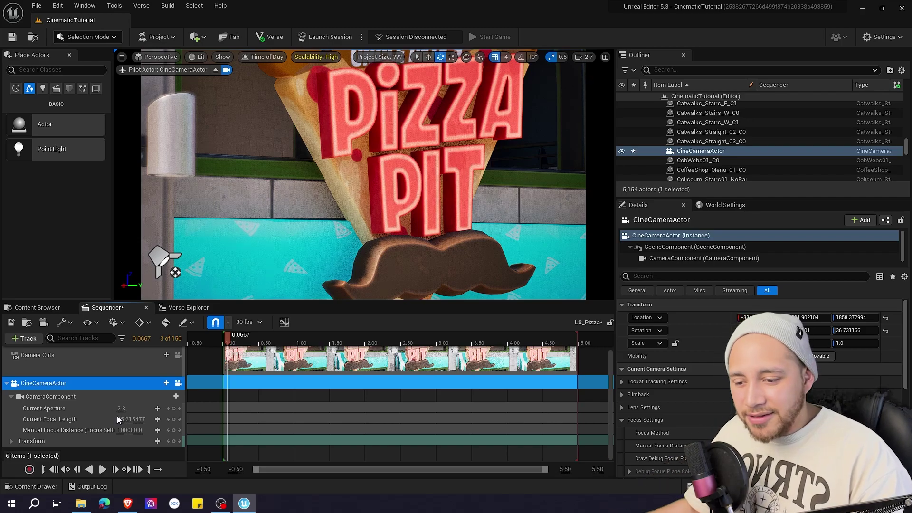
{"action": "mouse_move", "coordinate": [122, 418]}
{"action": "left_mouse_down"}
{"action": "mouse_move", "coordinate": [103, 418]}
{"action": "mouse_move", "coordinate": [125, 421]}
{"action": "left_mouse_up"}
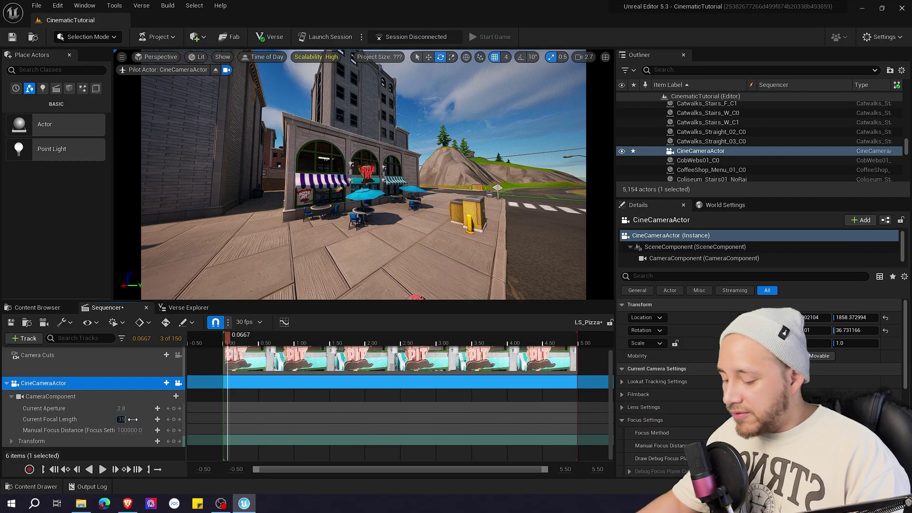
{"action": "key", "text": "Return"}
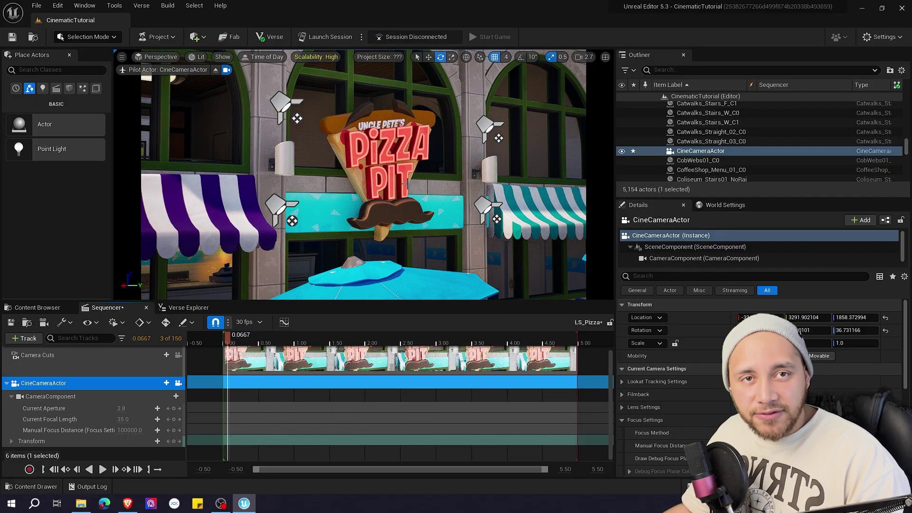
- Lower the viewport camera speed to 0.6 and pilot CineCameraActor to a closer, more frontal framing of the sign
{"action": "right_click_drag", "start_coordinate": [418, 202], "coordinate": [360, 153]}
{"action": "key", "text": "w"}
{"action": "scroll", "coordinate": [414, 196], "scroll_direction": "down", "scroll_amount": 4}
{"action": "scroll", "coordinate": [390, 175], "scroll_direction": "down", "scroll_amount": 5}
{"action": "key", "text": "q"}
{"action": "key", "text": "d"}
{"action": "mouse_move", "coordinate": [412, 173]}
{"action": "right_mouse_down"}
{"action": "mouse_move", "coordinate": [421, 174]}
{"action": "mouse_move", "coordinate": [414, 175]}
{"action": "right_mouse_up"}
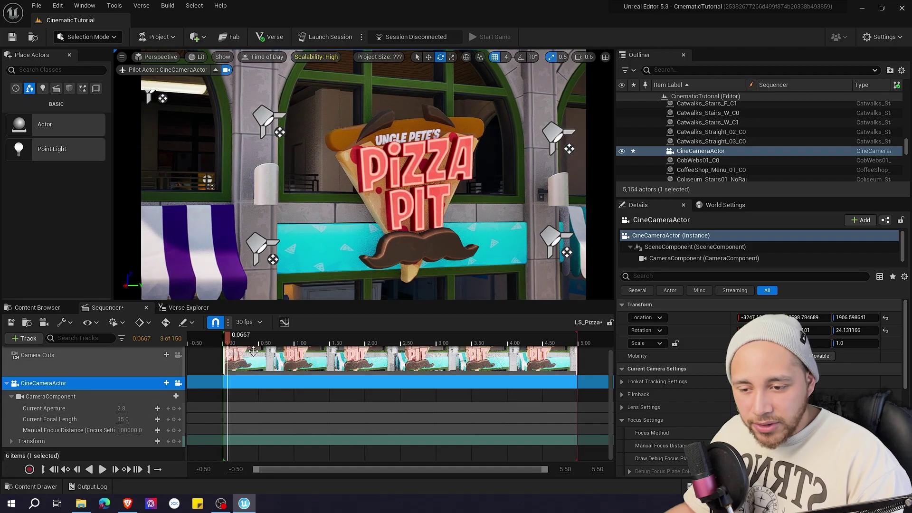
- Place the playhead at 0.00 and pilot CineCameraActor to an angled view of the sign, rotated to about 42.13 degrees
{"action": "left_click", "coordinate": [235, 338]}
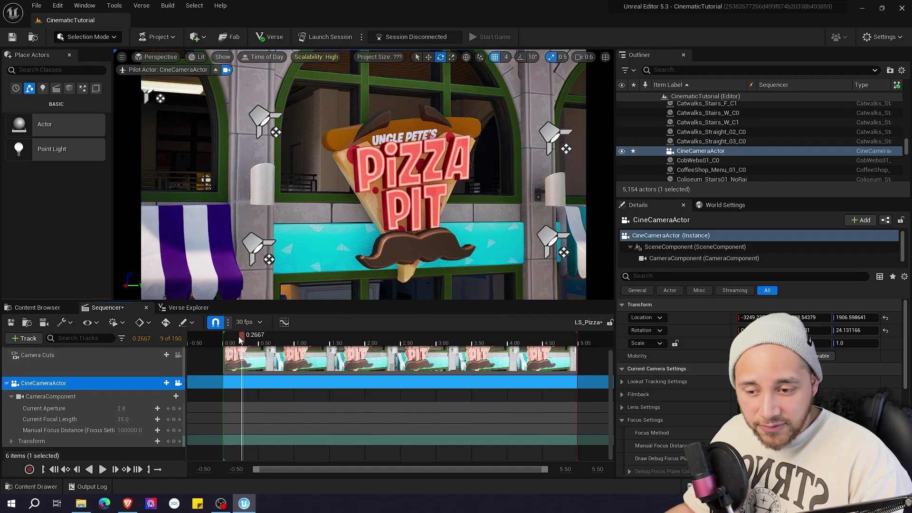
{"action": "left_click_drag", "start_coordinate": [234, 338], "coordinate": [249, 337]}
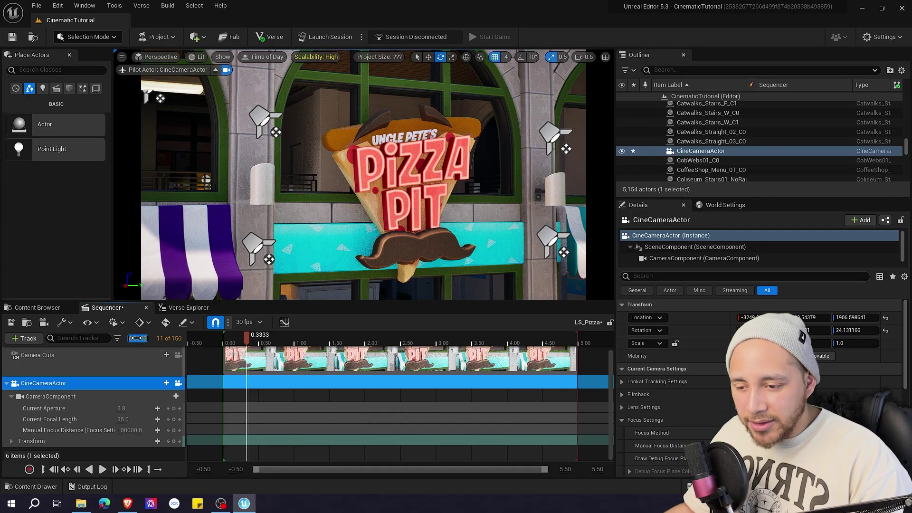
{"action": "left_click", "coordinate": [223, 338]}
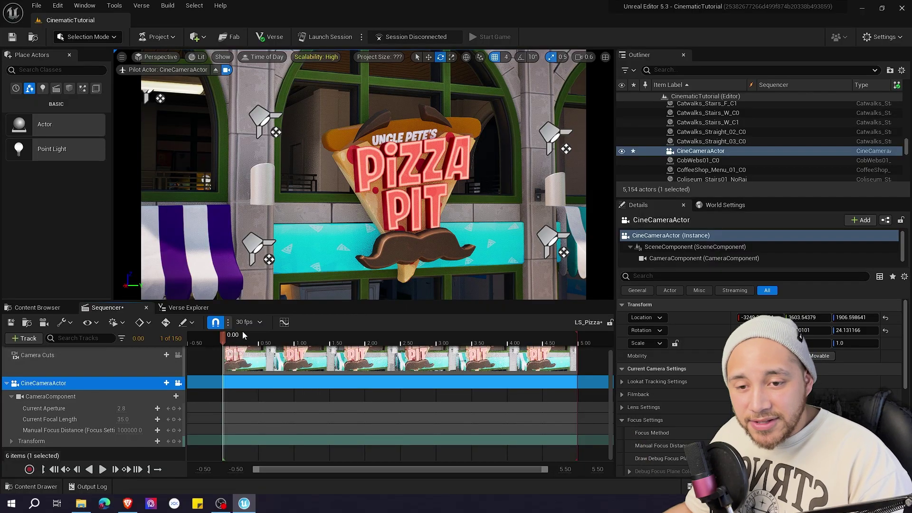
{"action": "right_click_drag", "start_coordinate": [361, 150], "coordinate": [431, 157]}
{"action": "key", "text": "a"}
{"action": "key", "text": "s"}
{"action": "key", "text": "a"}
{"action": "key", "text": "a"}
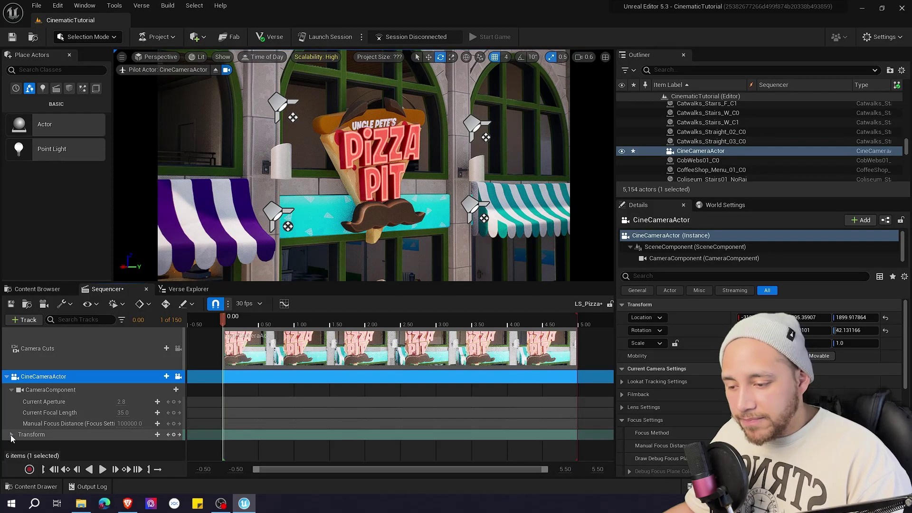
- Add a Transform keyframe for CineCameraActor at 0.00
{"action": "left_click", "coordinate": [12, 435]}
{"action": "scroll", "coordinate": [52, 422], "scroll_direction": "down", "scroll_amount": 1}
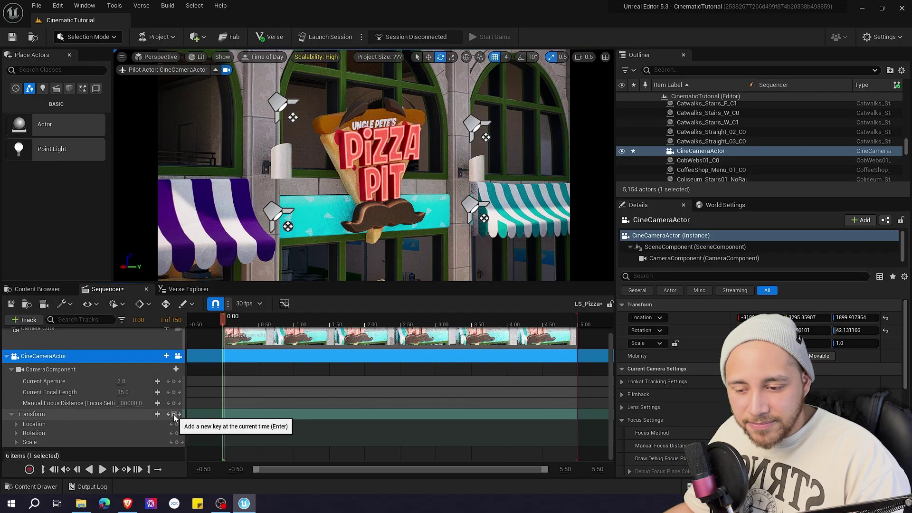
{"action": "left_click", "coordinate": [173, 414]}
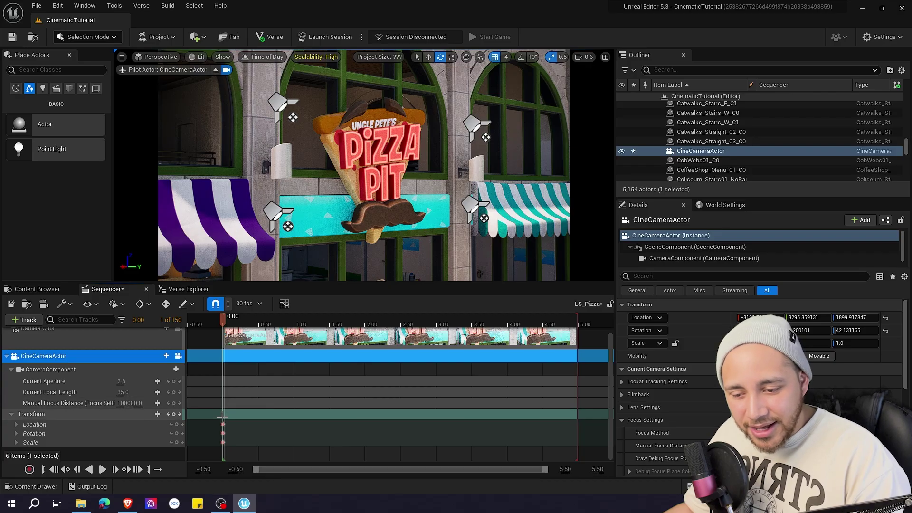
{"action": "left_click", "coordinate": [12, 415]}
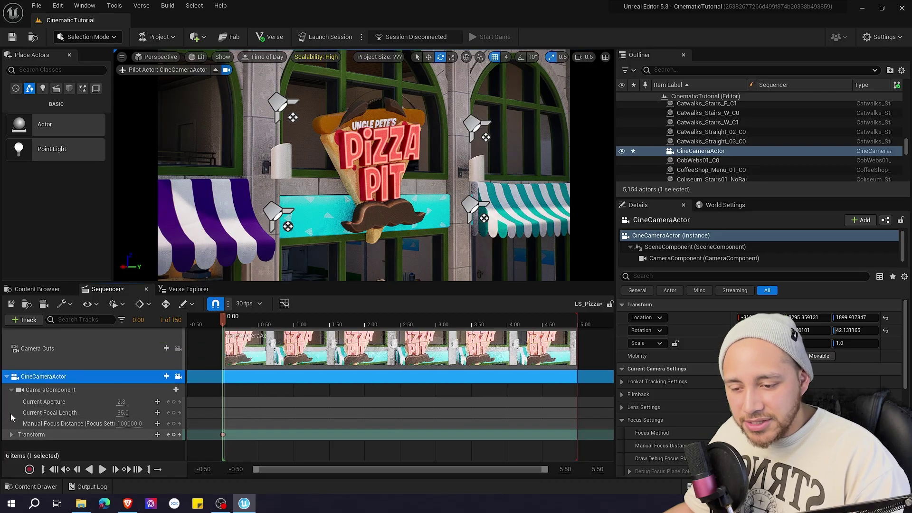
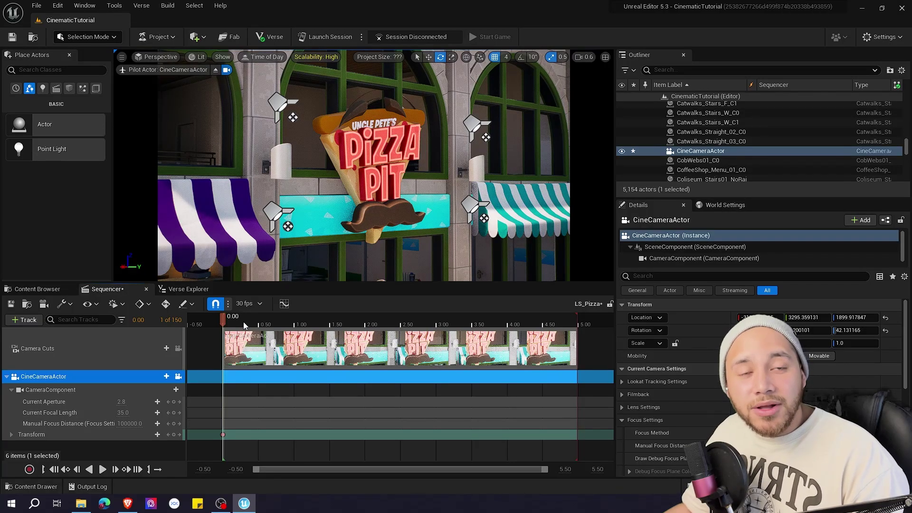
- At 3.00, pilot CineCameraActor to face the sign head-on at about 5.13 degrees and add a Transform keyframe
{"action": "left_click", "coordinate": [251, 322]}
{"action": "left_click_drag", "start_coordinate": [316, 322], "coordinate": [431, 313]}
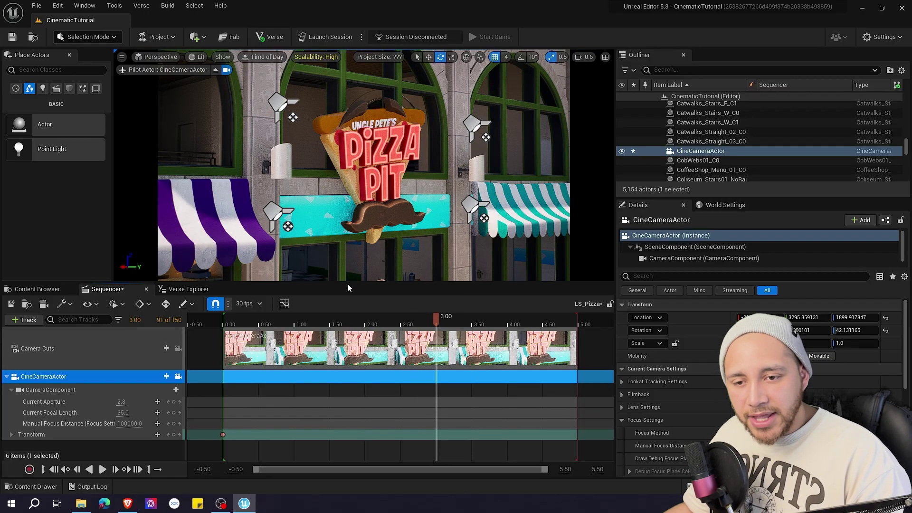
{"action": "key", "text": "d"}
{"action": "right_click_drag", "start_coordinate": [363, 165], "coordinate": [275, 165]}
{"action": "key", "text": "d"}
{"action": "key", "text": "d"}
{"action": "key", "text": "w"}
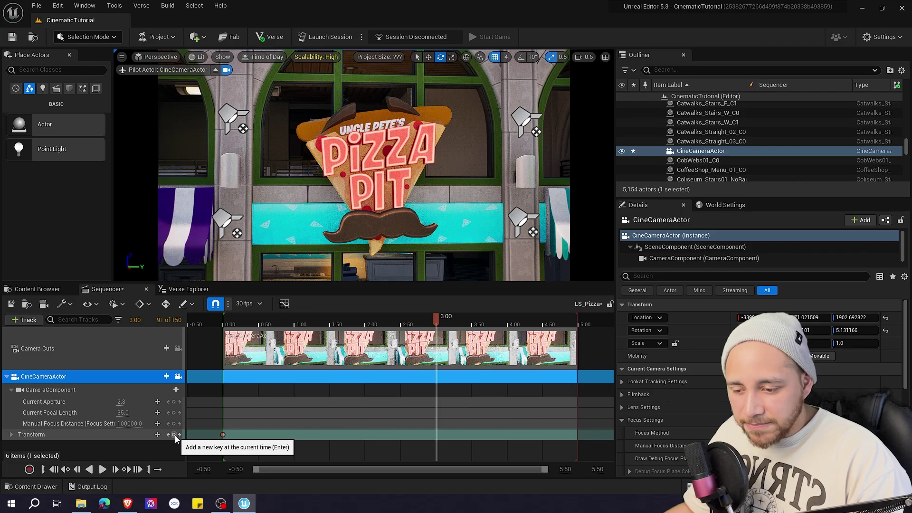
{"action": "left_click", "coordinate": [174, 435]}
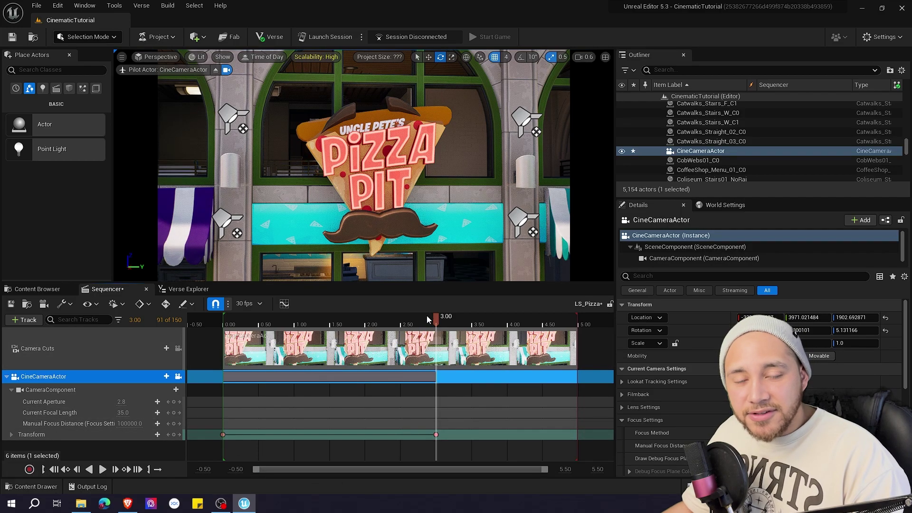
- Play the sequence several times from the start to review the camera move between the two keyframes
{"action": "left_click_drag", "start_coordinate": [399, 326], "coordinate": [226, 317]}
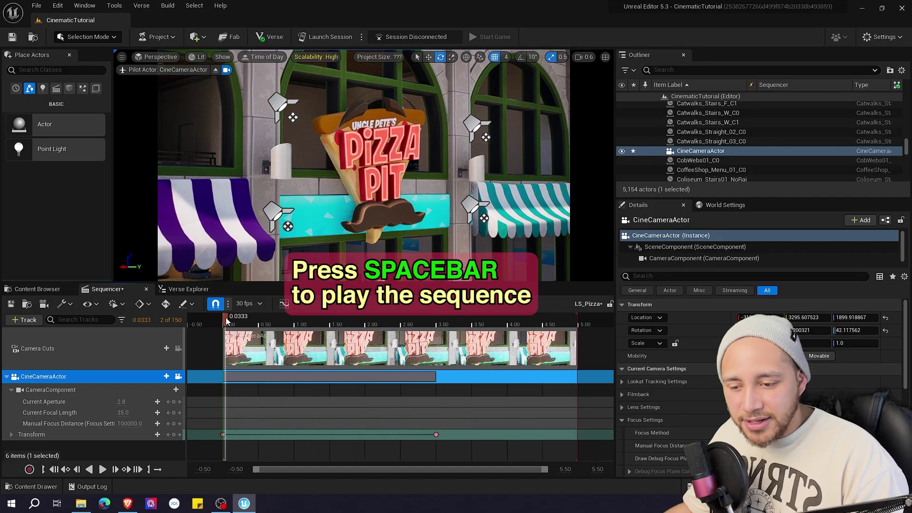
{"action": "key", "text": "space"}
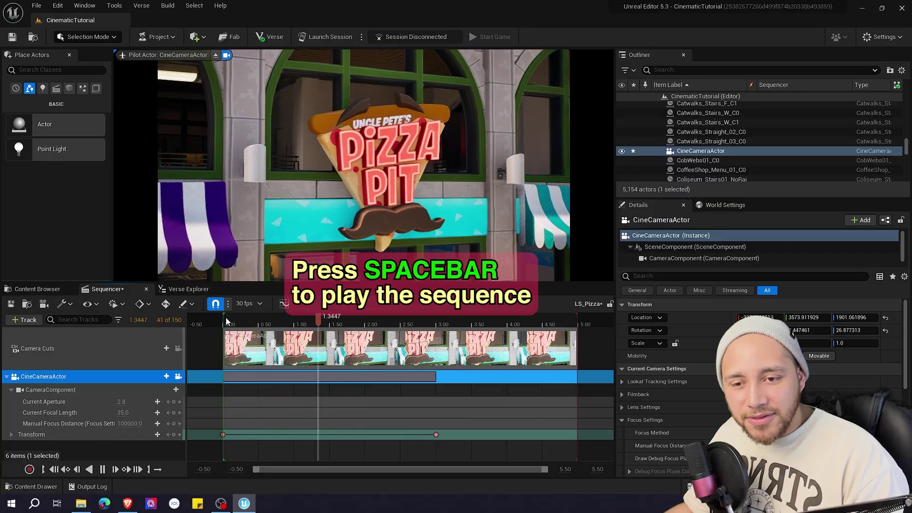
{"action": "key", "text": "space"}
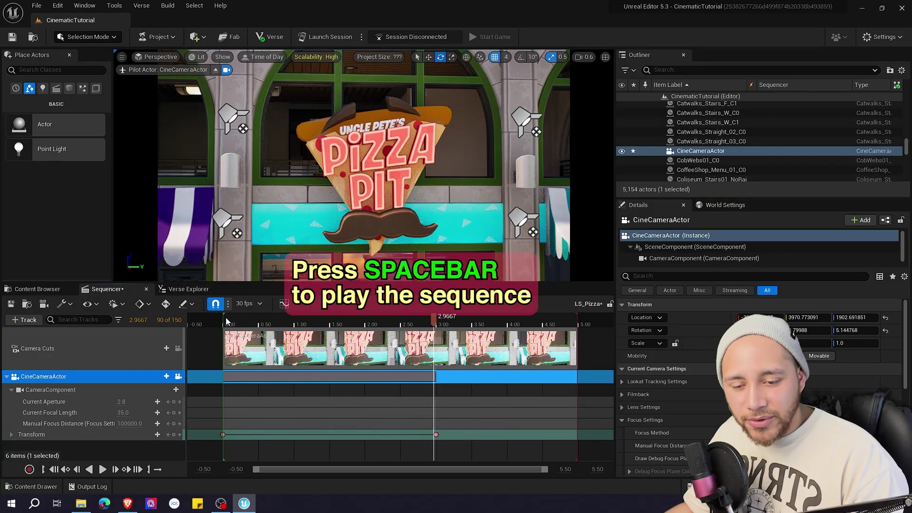
{"action": "left_click", "coordinate": [225, 317]}
{"action": "key", "text": "space"}
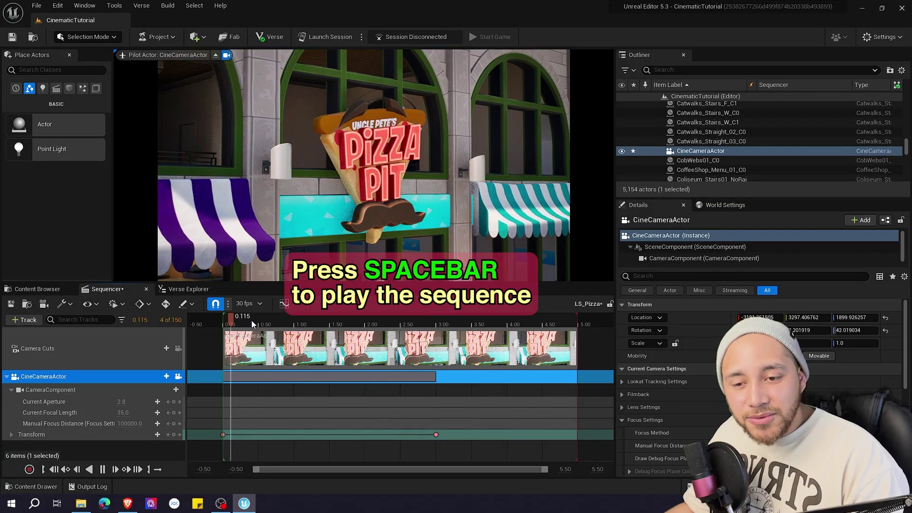
{"action": "key", "text": "space"}
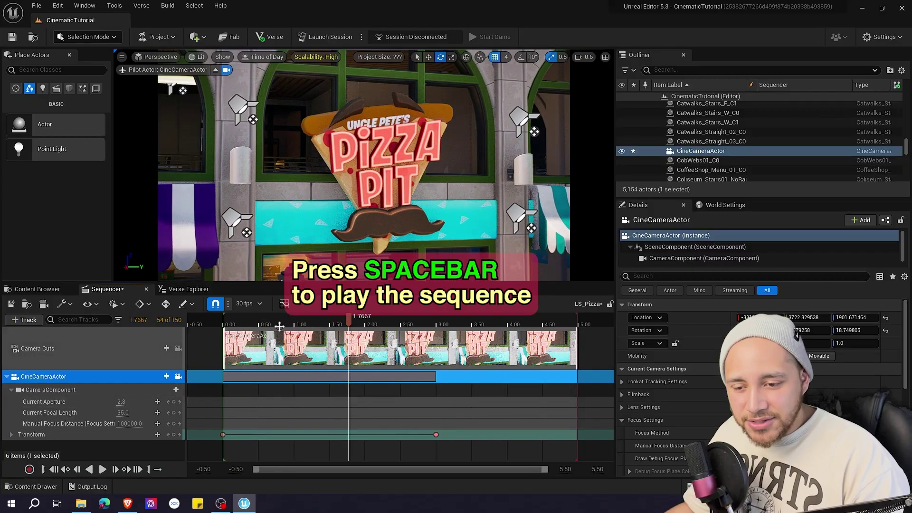
{"action": "left_click", "coordinate": [218, 321]}
{"action": "key", "text": "space"}
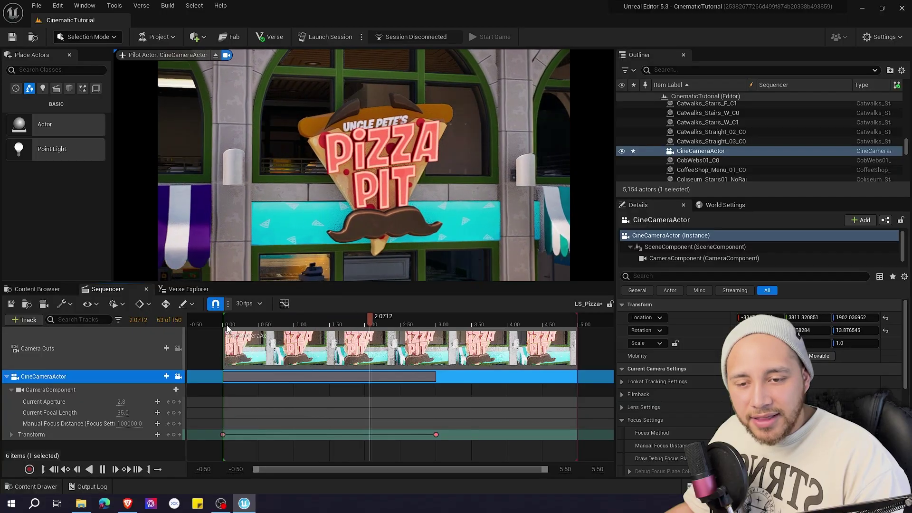
{"action": "key", "text": "space"}
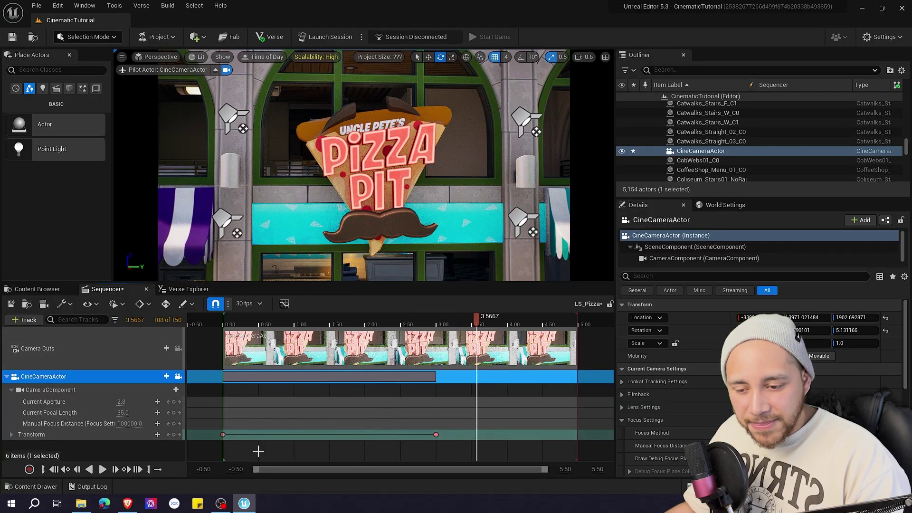
- Set the interpolation of both Transform keyframes, at 0.00 and 3.00, to Linear
{"action": "right_click", "coordinate": [222, 434]}
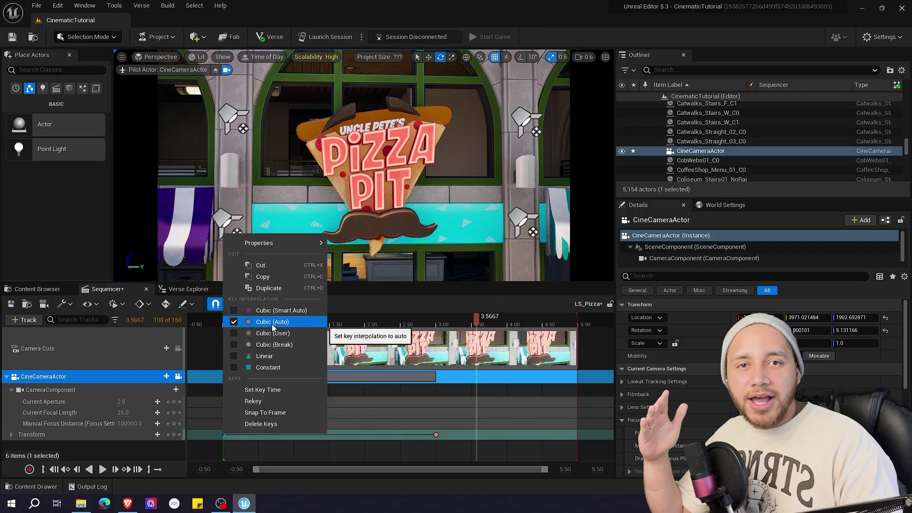
{"action": "left_click", "coordinate": [263, 356]}
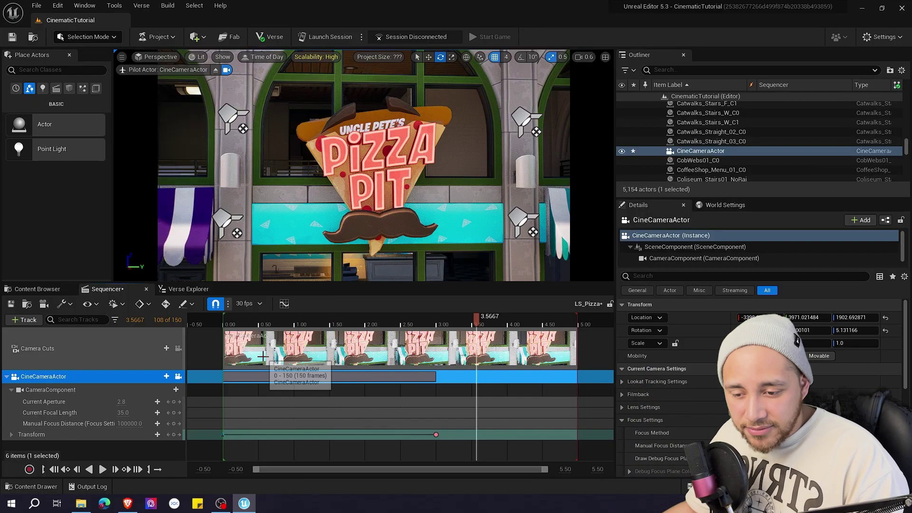
{"action": "right_click", "coordinate": [437, 435]}
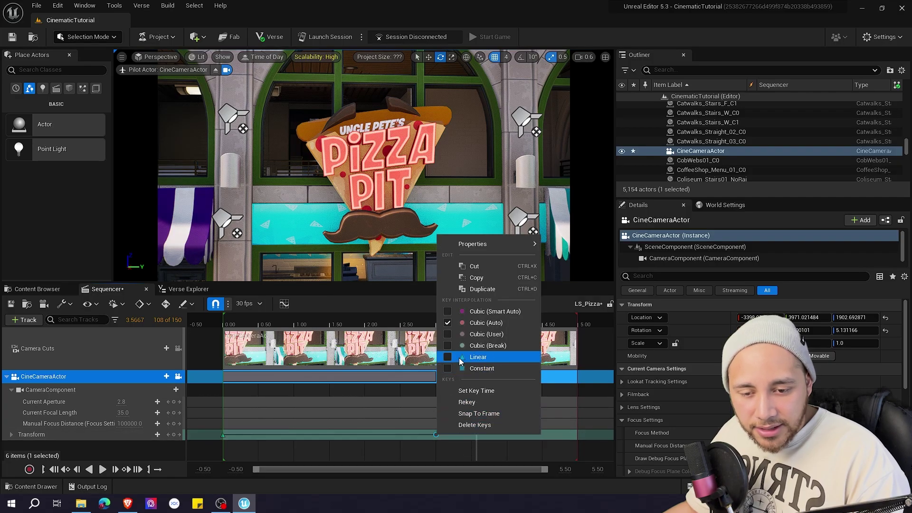
{"action": "left_click", "coordinate": [458, 368]}
- Replay the sequence from near its beginning to check the camera motion with linear interpolation
{"action": "left_click_drag", "start_coordinate": [247, 323], "coordinate": [224, 323]}
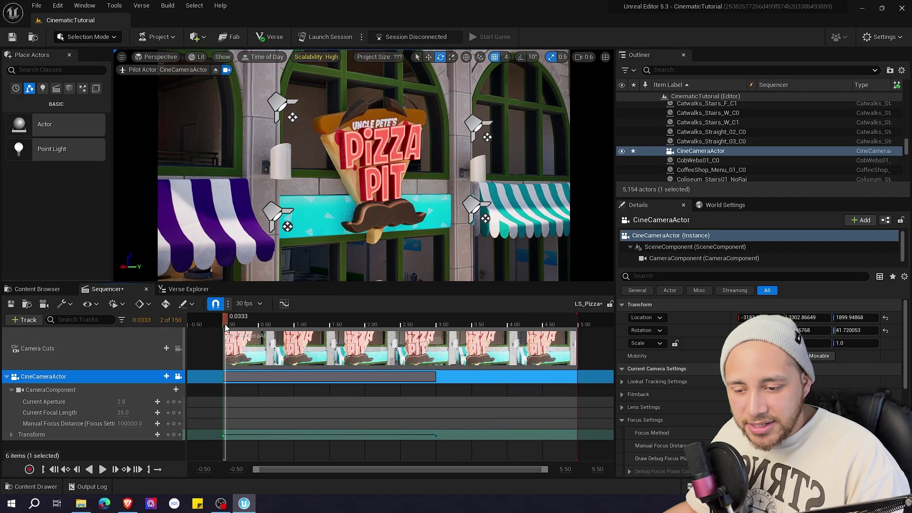
{"action": "key", "text": "space"}
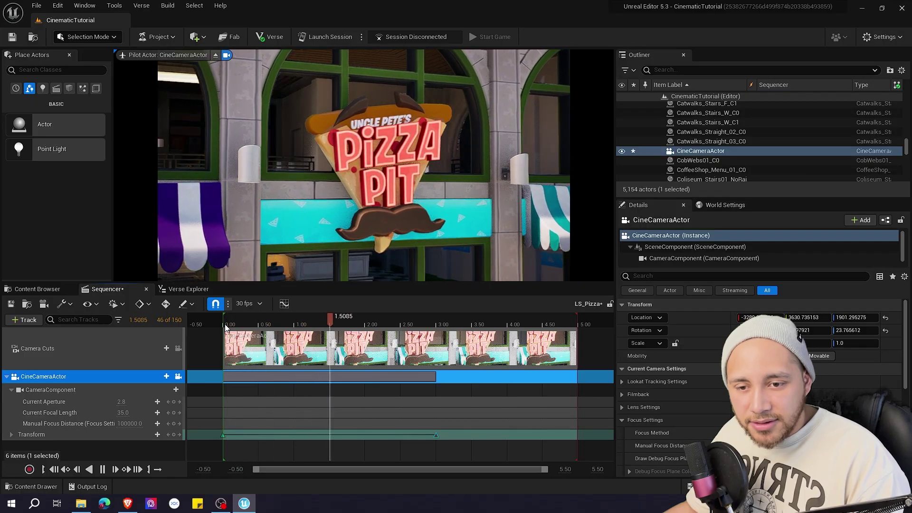
{"action": "key", "text": "space"}
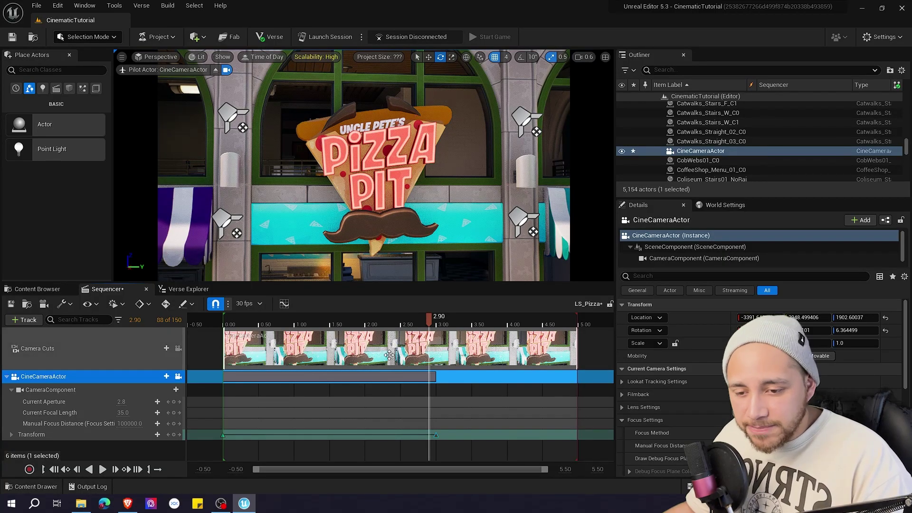
{"action": "left_click", "coordinate": [226, 320]}
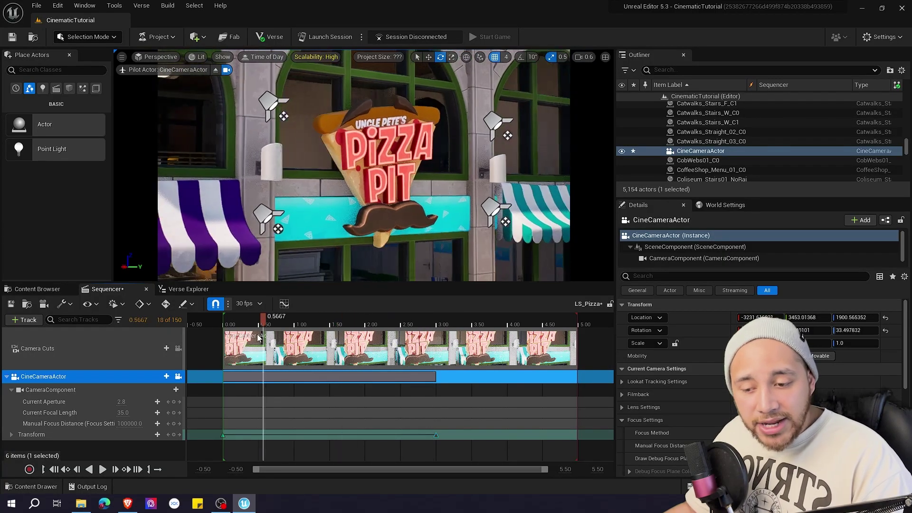
{"action": "key", "text": "space"}
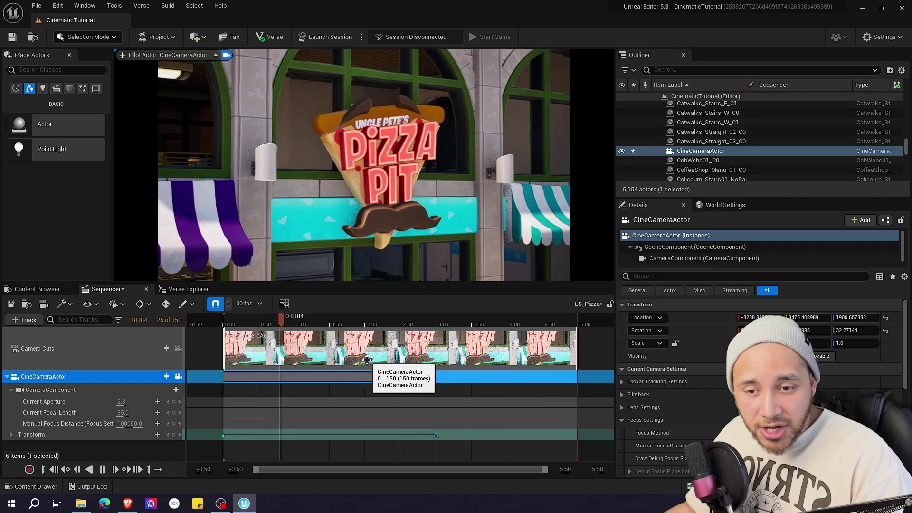
{"action": "key", "text": "space"}
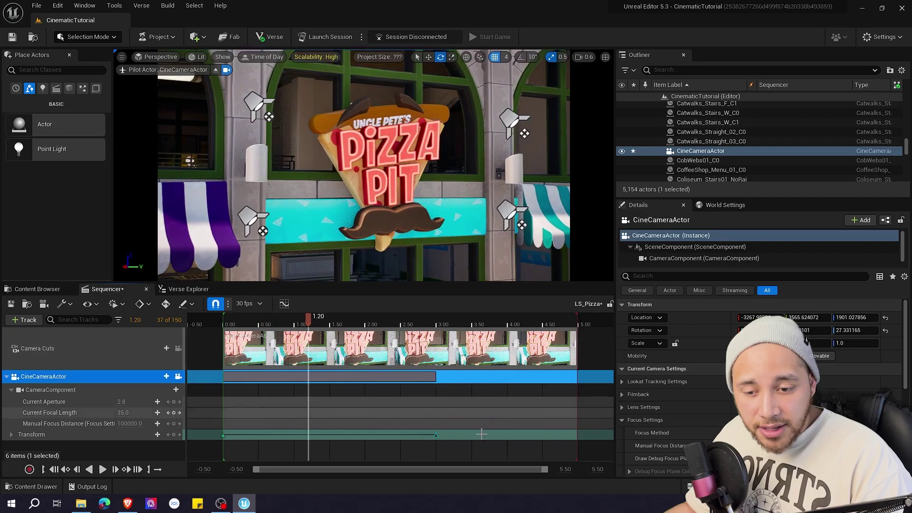
- Jump back and forth between CineCameraActor's Transform keyframes, ending on the one at 3.00
{"action": "left_click", "coordinate": [179, 434]}
{"action": "left_click", "coordinate": [169, 435]}
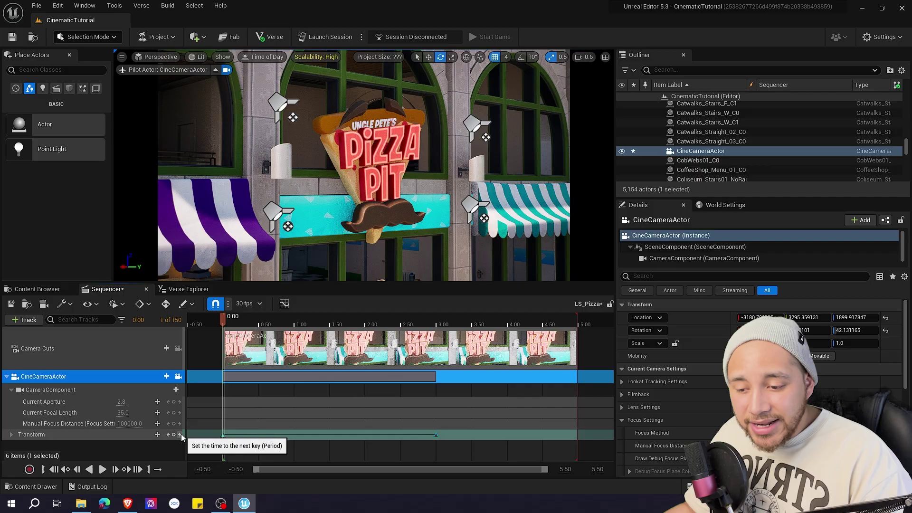
{"action": "left_click", "coordinate": [180, 435]}
{"action": "left_click", "coordinate": [169, 436]}
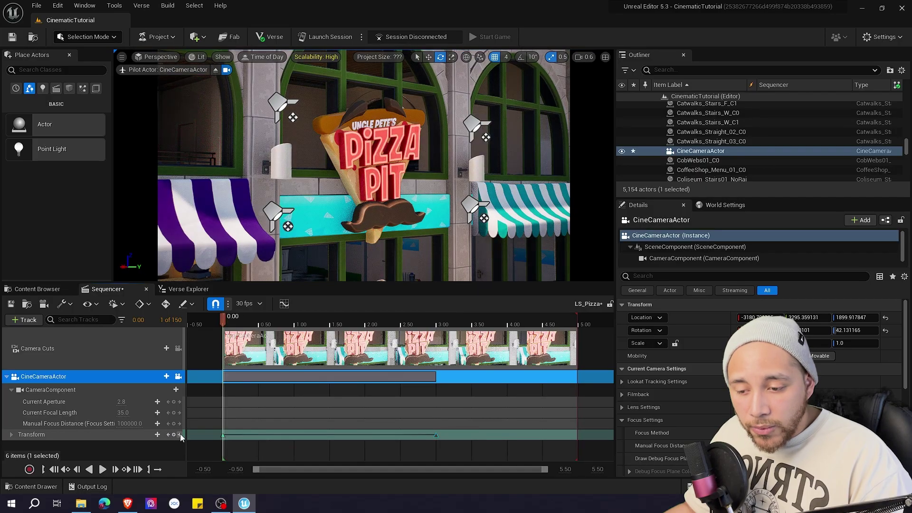
{"action": "left_click", "coordinate": [180, 434]}
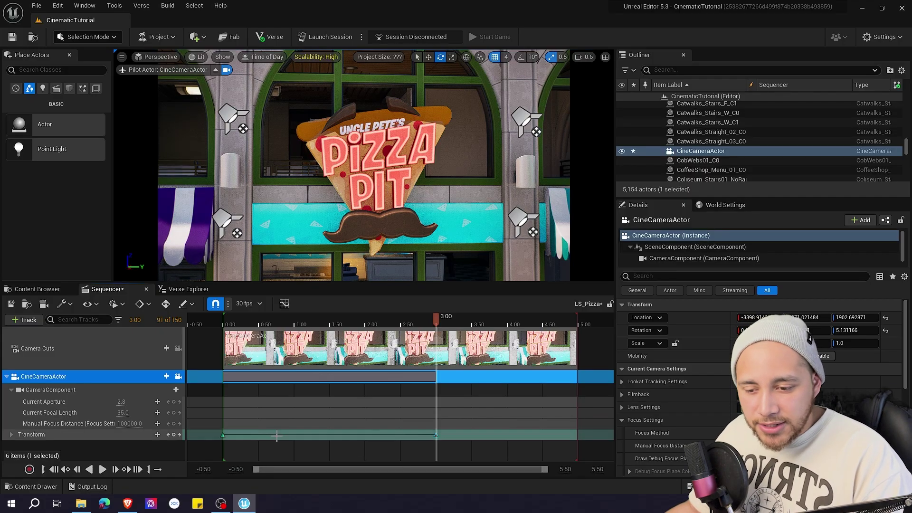
- Move CineCameraActor closer to the Pizza Pit sign and update its Transform keyframe at 3.00 with the new position
{"action": "left_click", "coordinate": [168, 434]}
{"action": "left_click", "coordinate": [179, 435]}
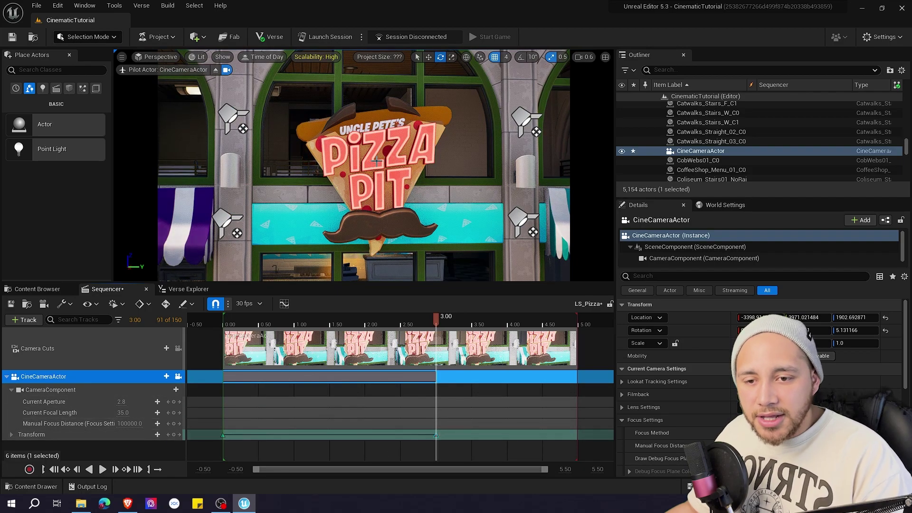
{"action": "key", "text": "w"}
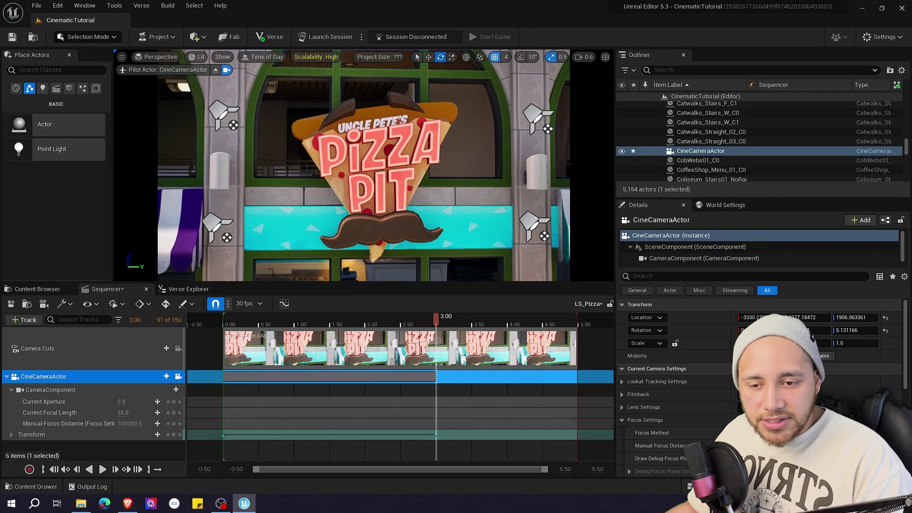
{"action": "key", "text": "s"}
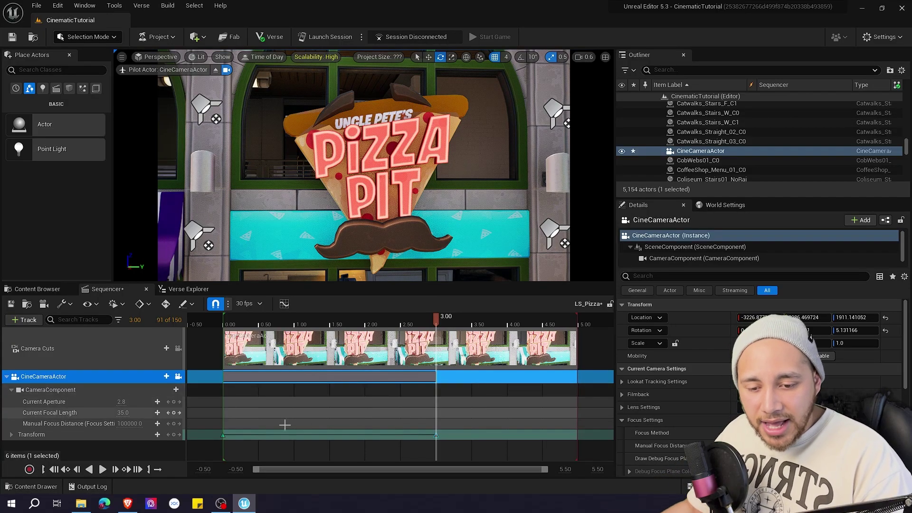
{"action": "left_click", "coordinate": [173, 435]}
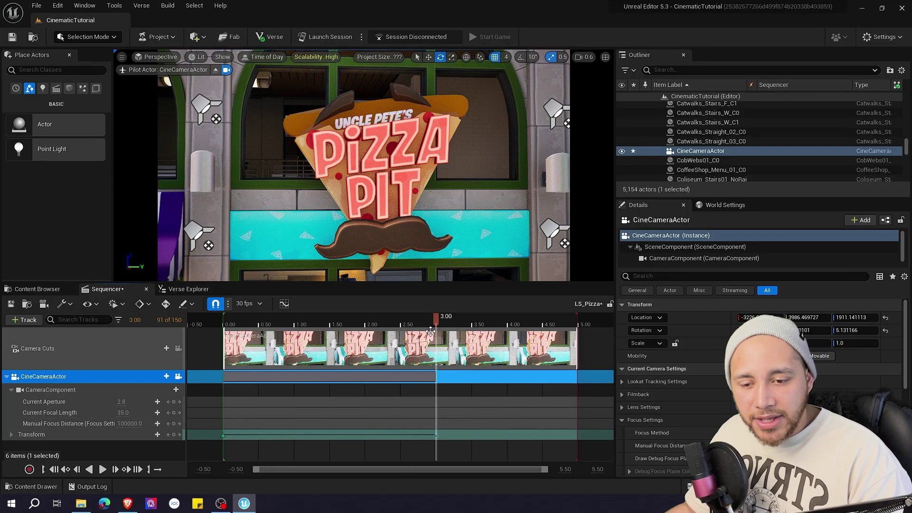
- Play the sequence from the beginning to review the camera's push-in toward the sign
{"action": "left_click", "coordinate": [227, 321]}
{"action": "key", "text": "space"}
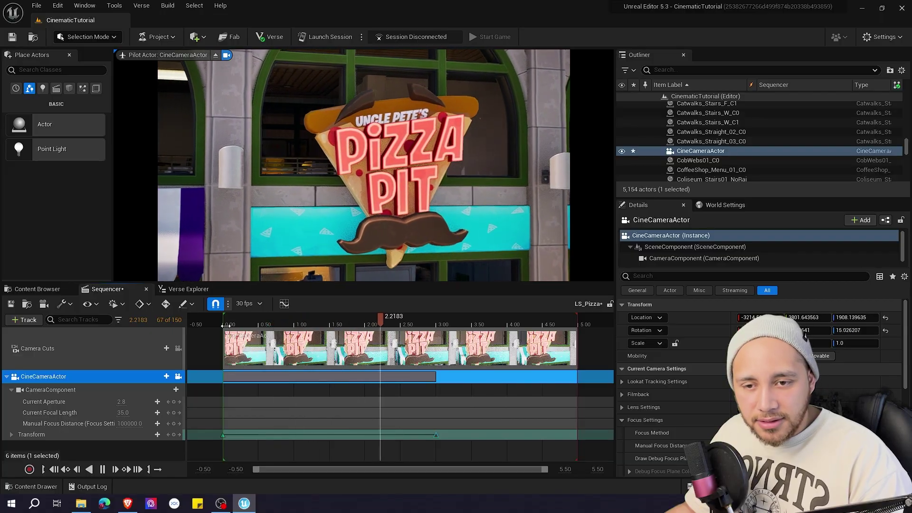
{"action": "key", "text": "space"}
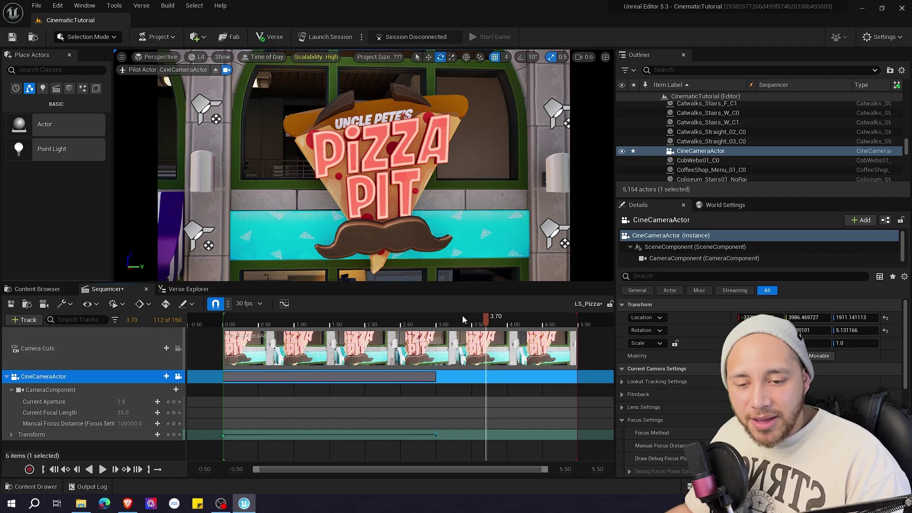
- Create a second cine camera as the current camera cut and select its CineCameraActor2 track
{"action": "left_click", "coordinate": [44, 304]}
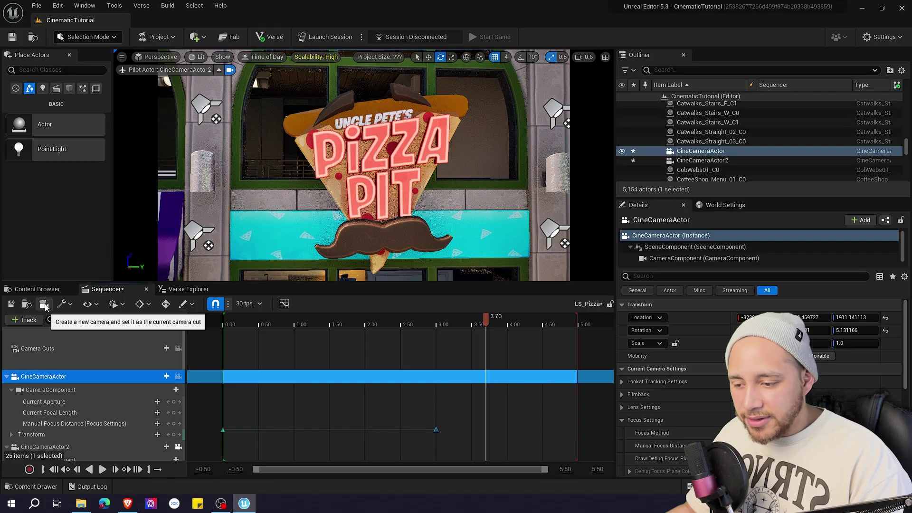
{"action": "scroll", "coordinate": [141, 381], "scroll_direction": "down", "scroll_amount": 3}
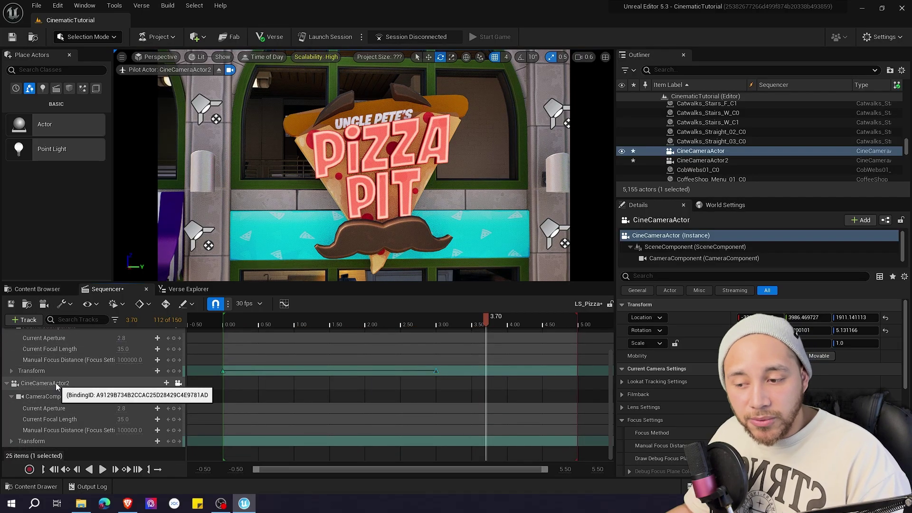
{"action": "left_click", "coordinate": [56, 382]}
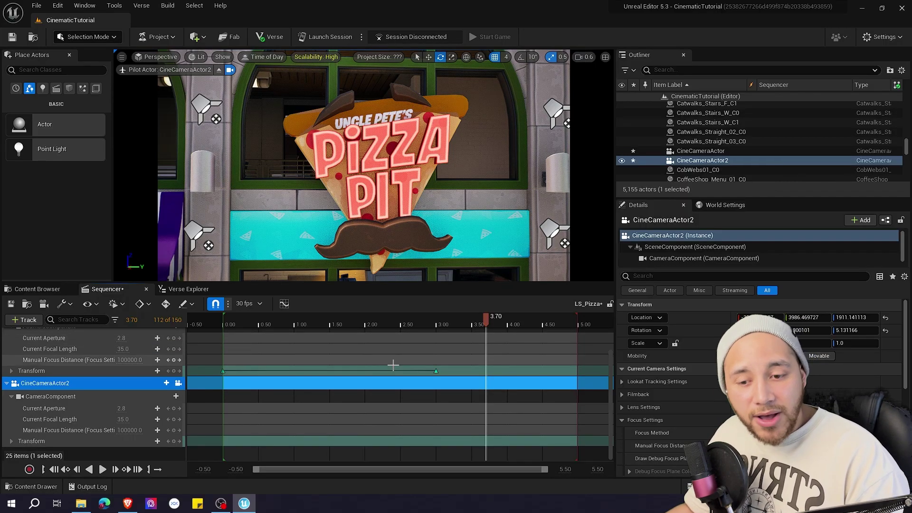
- Extend the end of the sequence's playback range to 7.00
{"action": "left_click_drag", "start_coordinate": [546, 469], "coordinate": [571, 473]}
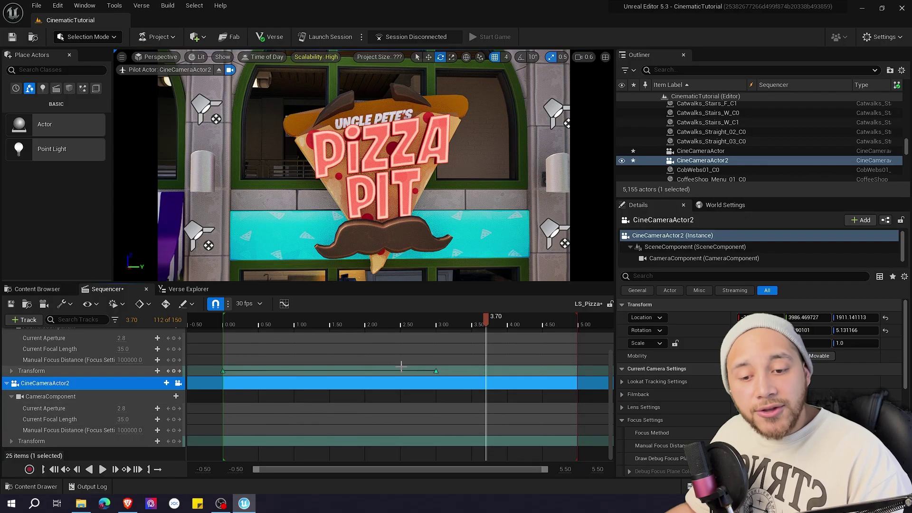
{"action": "scroll", "coordinate": [393, 354], "scroll_direction": "down", "scroll_amount": 5, "text": "ctrl"}
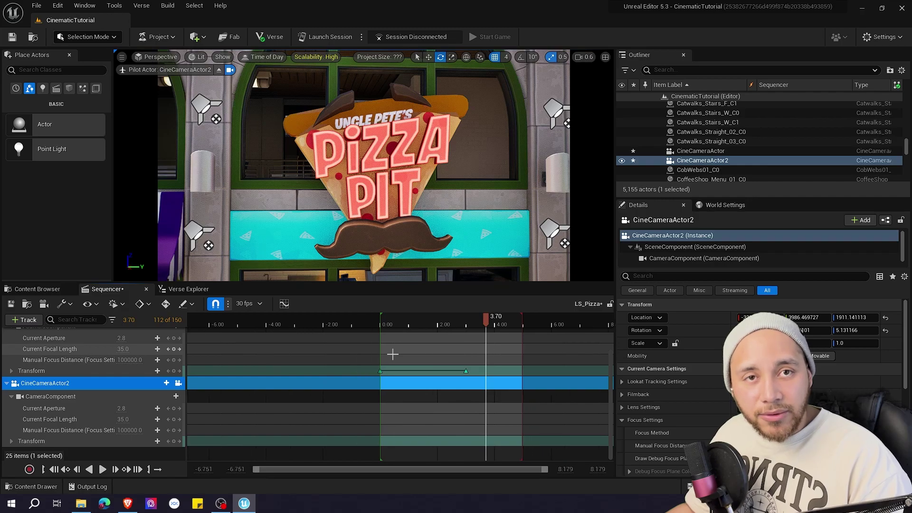
{"action": "scroll", "coordinate": [392, 354], "scroll_direction": "down", "scroll_amount": 2, "text": "ctrl"}
{"action": "scroll", "coordinate": [392, 354], "scroll_direction": "up", "scroll_amount": 6, "text": "ctrl"}
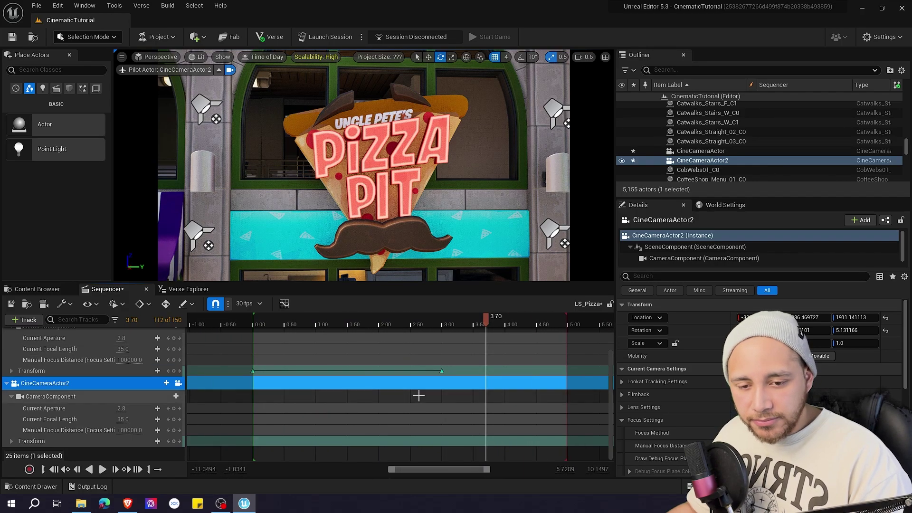
{"action": "scroll", "coordinate": [418, 396], "scroll_direction": "down", "scroll_amount": 2, "text": "ctrl"}
{"action": "left_click_drag", "start_coordinate": [446, 472], "coordinate": [490, 472]}
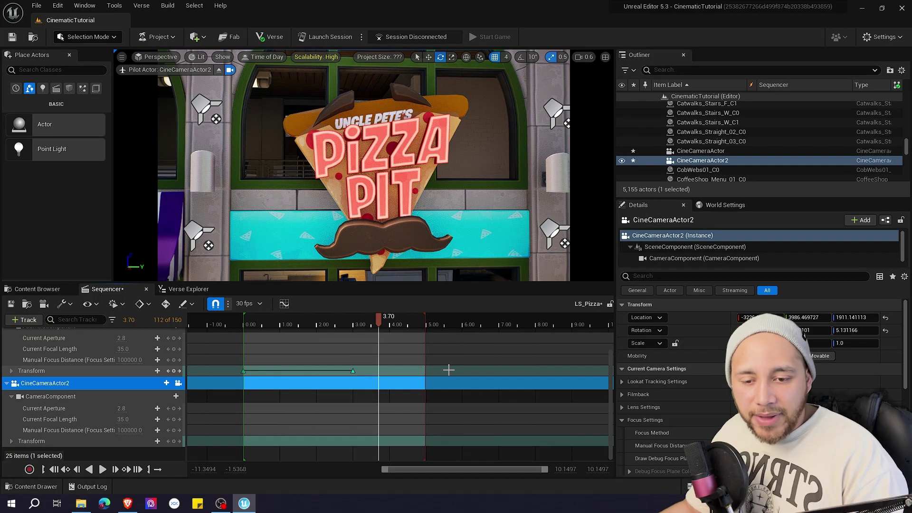
{"action": "mouse_move", "coordinate": [435, 318]}
{"action": "left_mouse_down"}
{"action": "mouse_move", "coordinate": [489, 319]}
{"action": "mouse_move", "coordinate": [403, 319]}
{"action": "mouse_move", "coordinate": [514, 320]}
{"action": "left_mouse_up"}
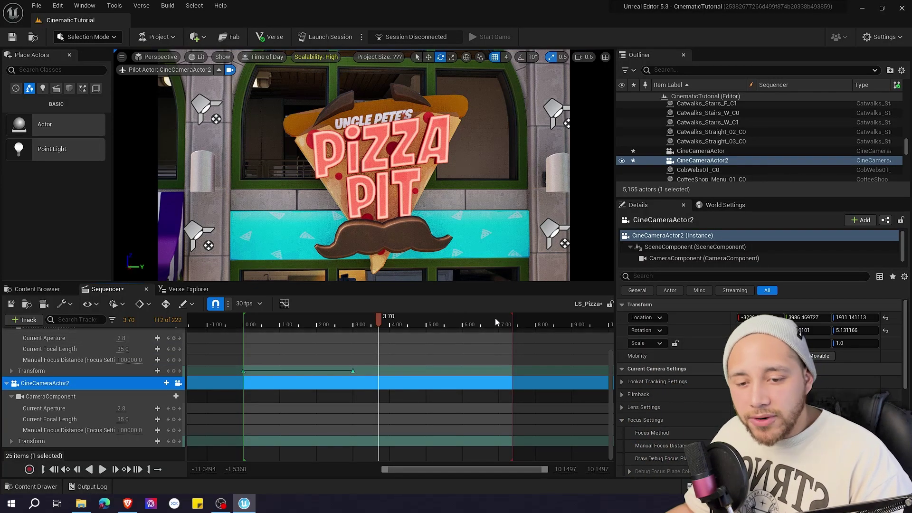
{"action": "left_click_drag", "start_coordinate": [509, 325], "coordinate": [501, 345]}
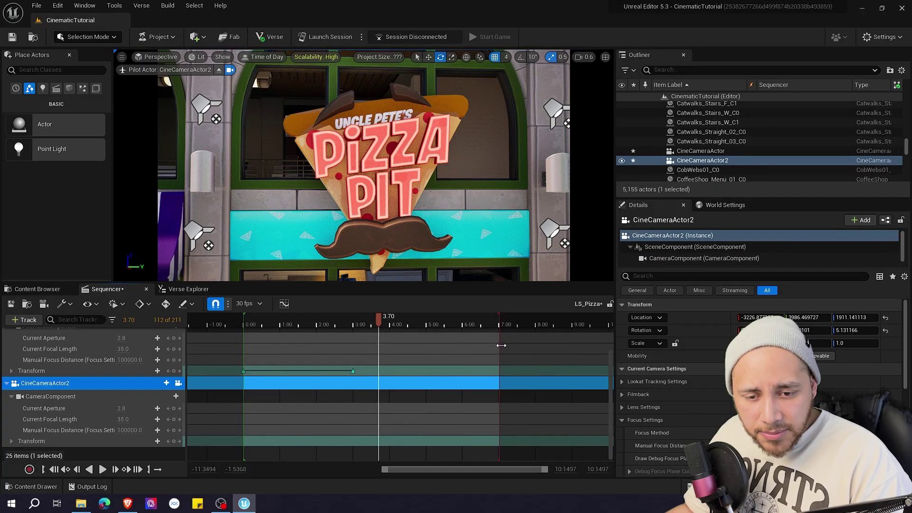
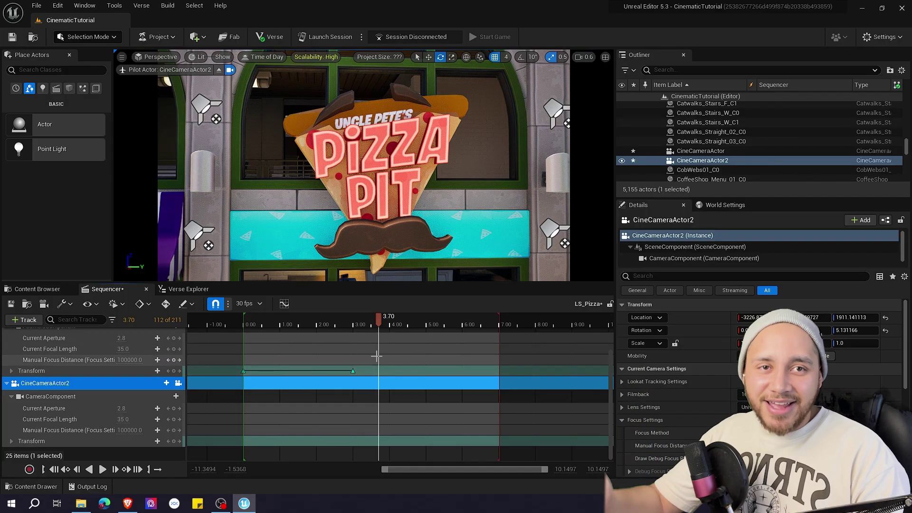
- Go to the first camera's keyframe at 3.00 and fly CineCameraActor2 into the restaurant, facing the ovens and menu boards
{"action": "left_click", "coordinate": [168, 371]}
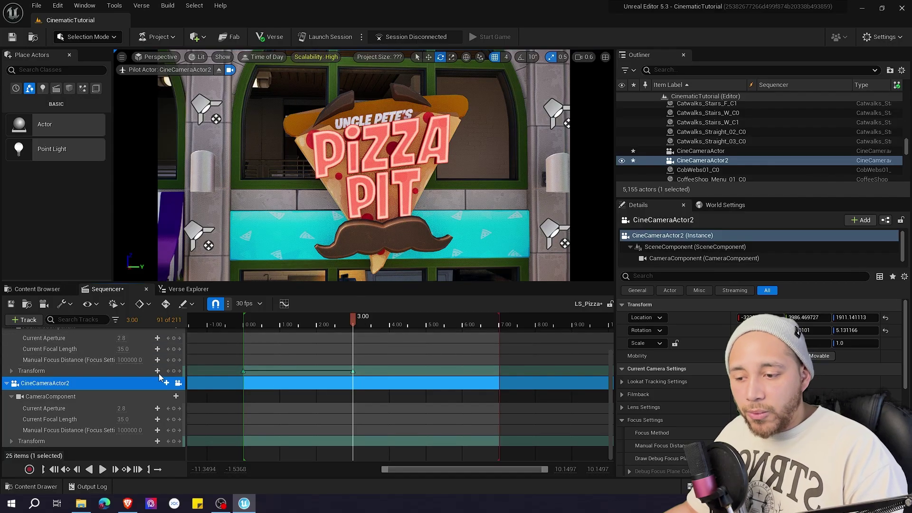
{"action": "right_click_drag", "start_coordinate": [386, 166], "coordinate": [368, 205]}
{"action": "key", "text": "w"}
{"action": "scroll", "coordinate": [377, 193], "scroll_direction": "up", "scroll_amount": 3}
{"action": "right_click_drag", "start_coordinate": [204, 200], "coordinate": [155, 206]}
{"action": "key", "text": "s"}
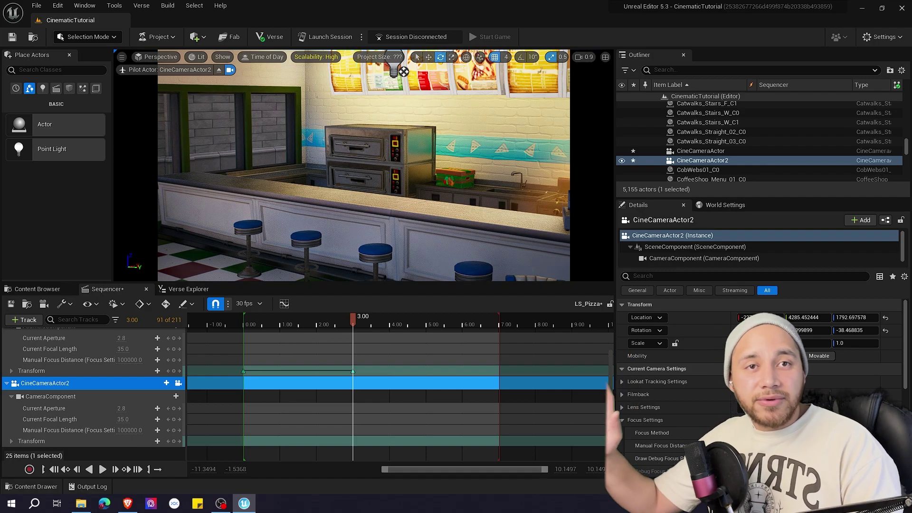
{"action": "right_click_drag", "start_coordinate": [155, 206], "coordinate": [205, 187]}
{"action": "key", "text": "w"}
{"action": "key", "text": "a"}
{"action": "key", "text": "s"}
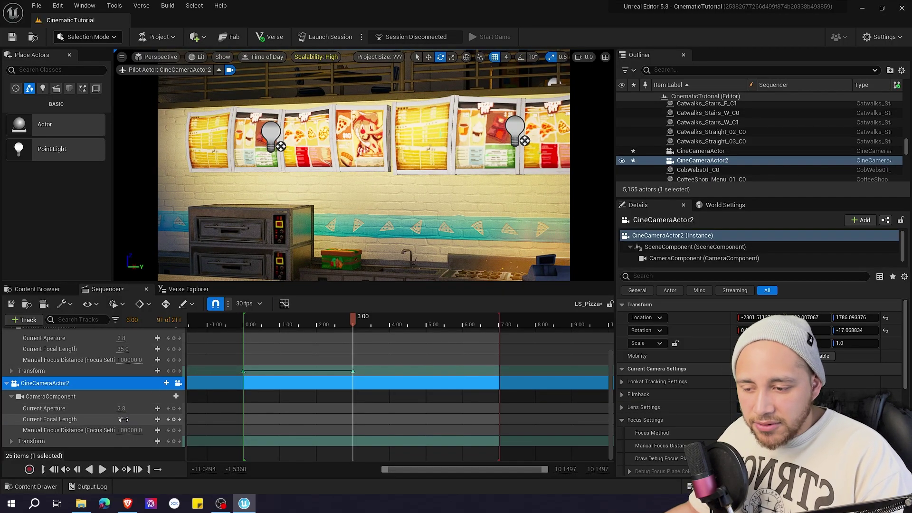
- Set CineCameraActor2's current focal length to 17.0 and reframe the counter from a lower viewpoint
{"action": "left_click_drag", "start_coordinate": [125, 419], "coordinate": [117, 420]}
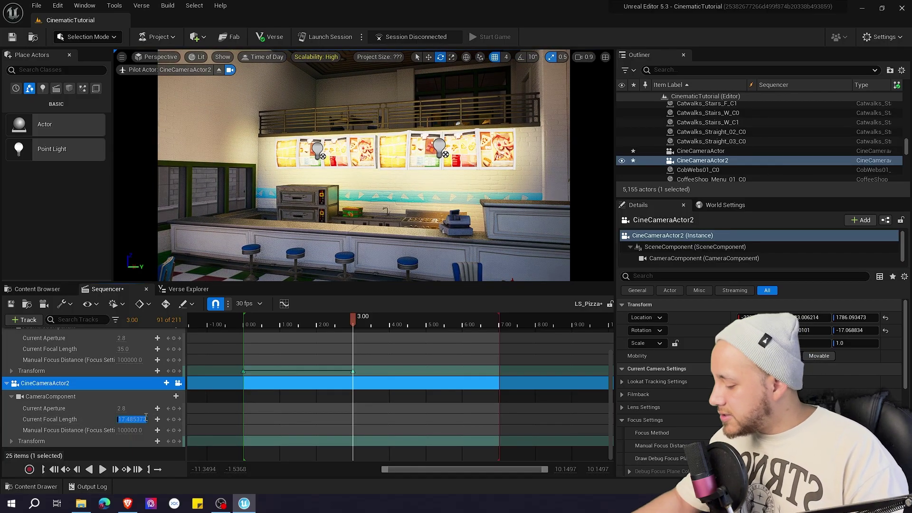
{"action": "key", "text": "Return"}
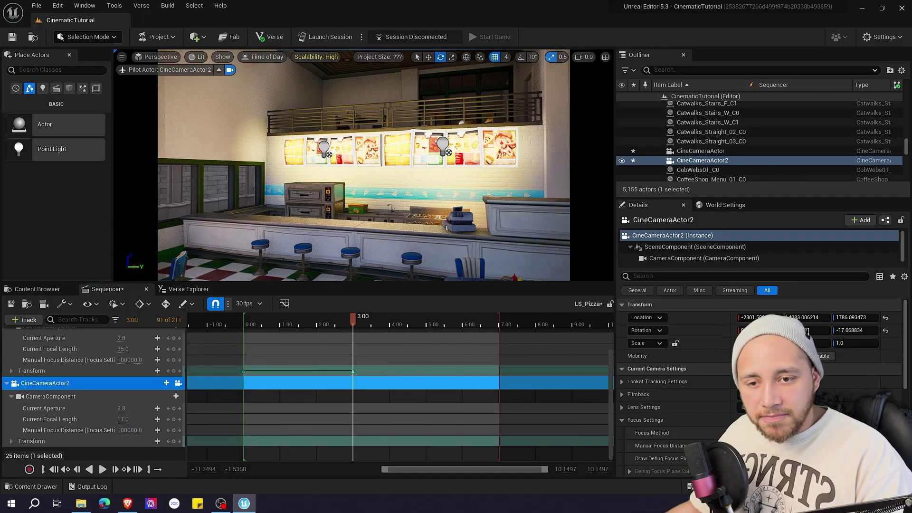
{"action": "right_click_drag", "start_coordinate": [364, 165], "coordinate": [316, 191]}
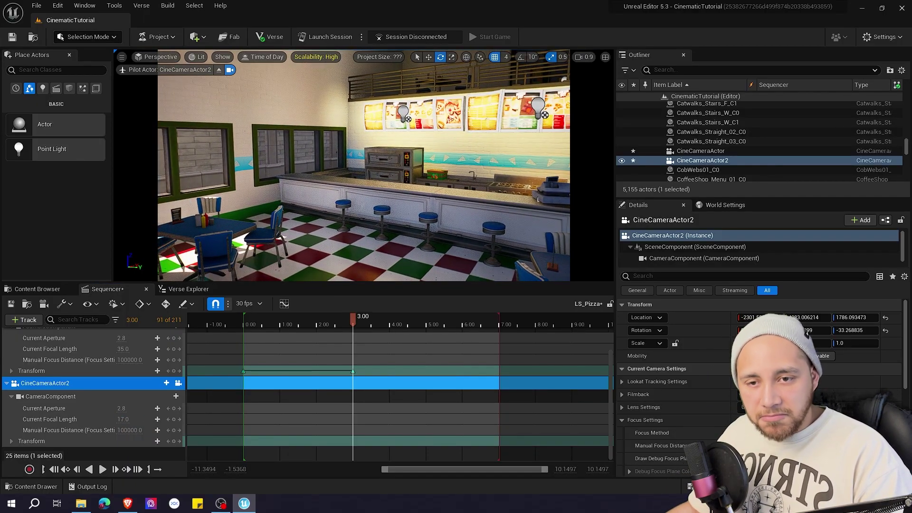
{"action": "key", "text": "s"}
{"action": "right_click_drag", "start_coordinate": [364, 165], "coordinate": [360, 165]}
{"action": "key", "text": "w"}
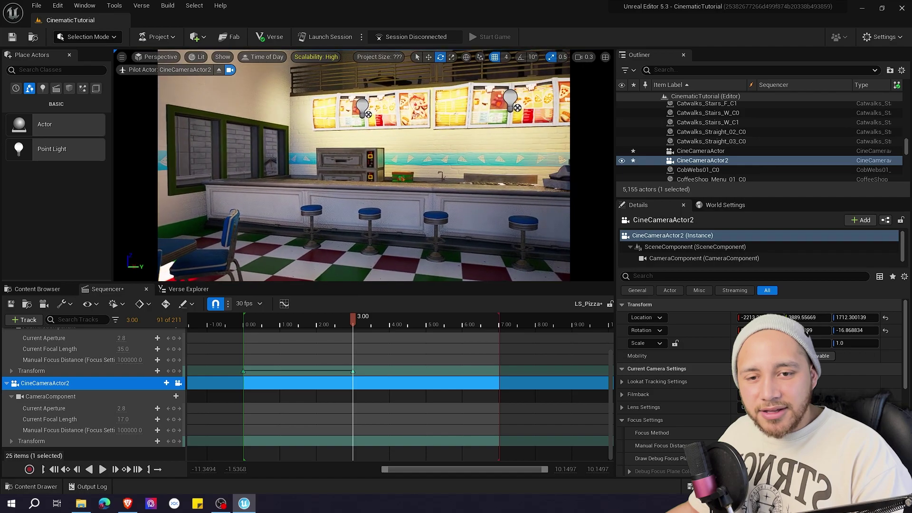
- Position CineCameraActor2 low beside the blue dining table, framing the windows, checkered floor and counter behind it
{"action": "right_click_drag", "start_coordinate": [364, 165], "coordinate": [377, 160]}
{"action": "key", "text": "d"}
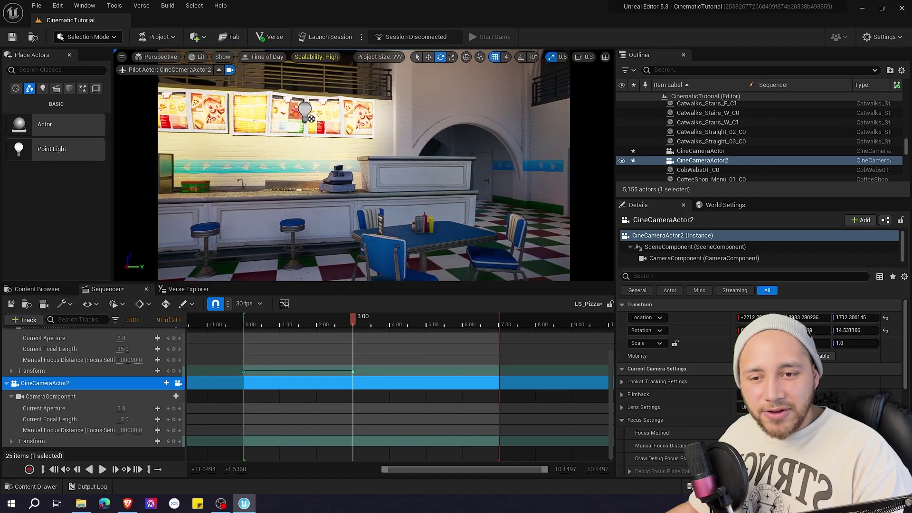
{"action": "right_click_drag", "start_coordinate": [363, 165], "coordinate": [285, 165]}
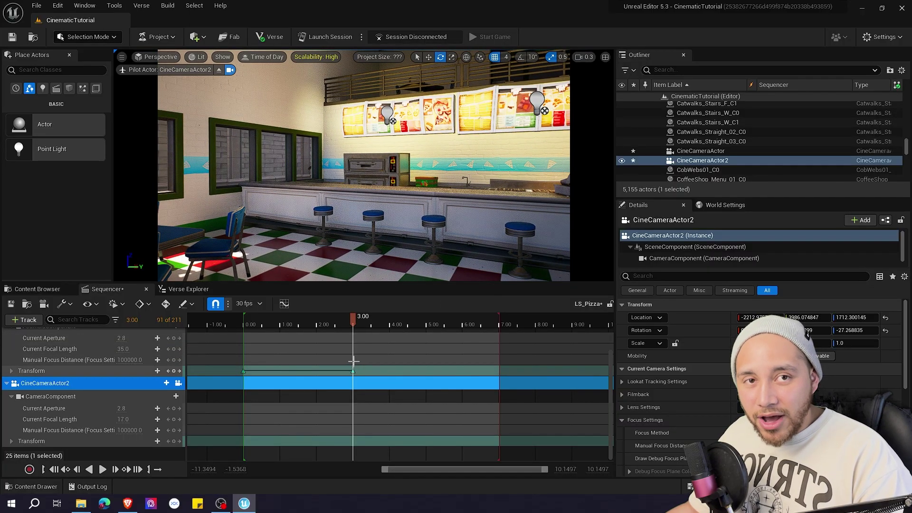
{"action": "key", "text": "a"}
{"action": "right_click_drag", "start_coordinate": [363, 190], "coordinate": [325, 190]}
{"action": "key", "text": "a"}
{"action": "key", "text": "q"}
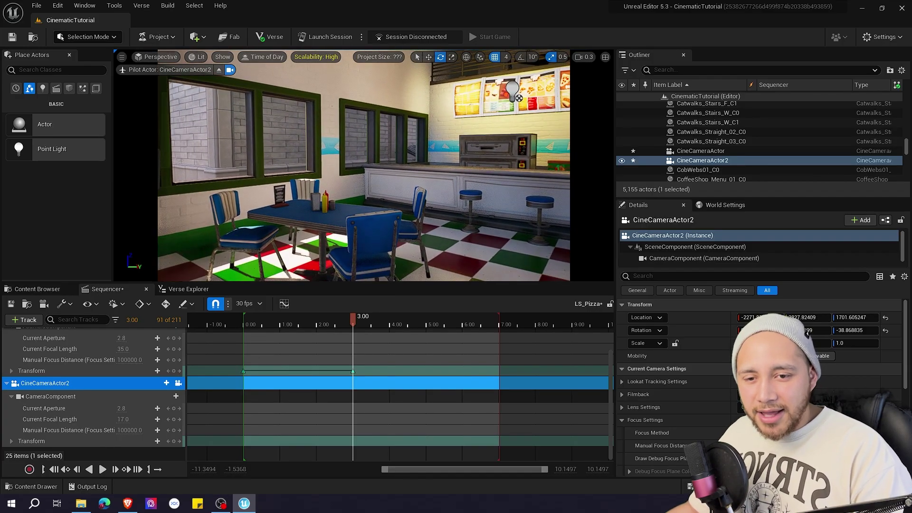
{"action": "key", "text": "w"}
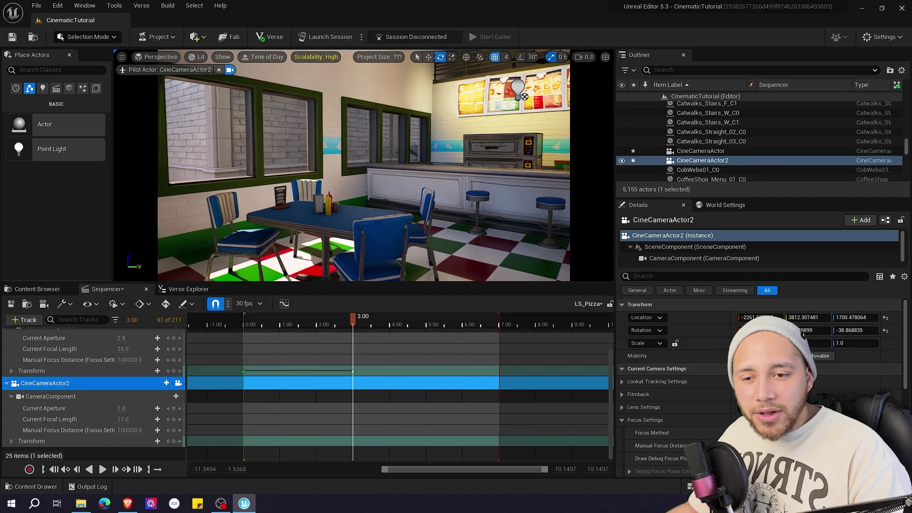
{"action": "right_click_drag", "start_coordinate": [312, 167], "coordinate": [321, 166]}
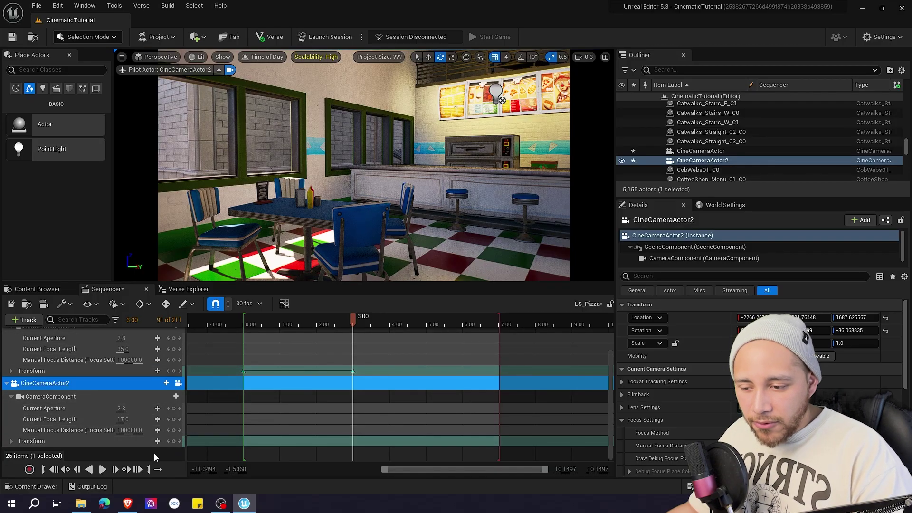
- Add a Transform keyframe for CineCameraActor2 at 3.00 and set its interpolation to Linear
{"action": "left_click", "coordinate": [174, 441]}
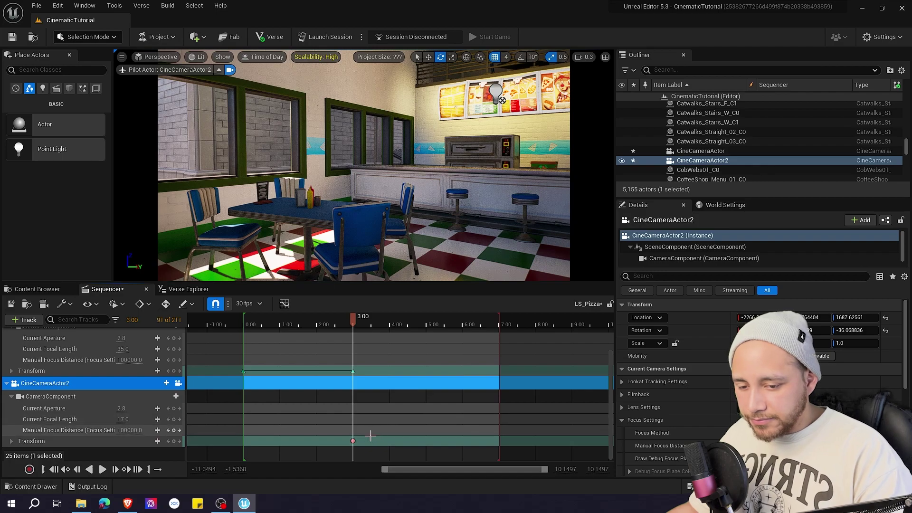
{"action": "left_click", "coordinate": [353, 440]}
{"action": "right_click", "coordinate": [351, 441]}
{"action": "right_click", "coordinate": [353, 441]}
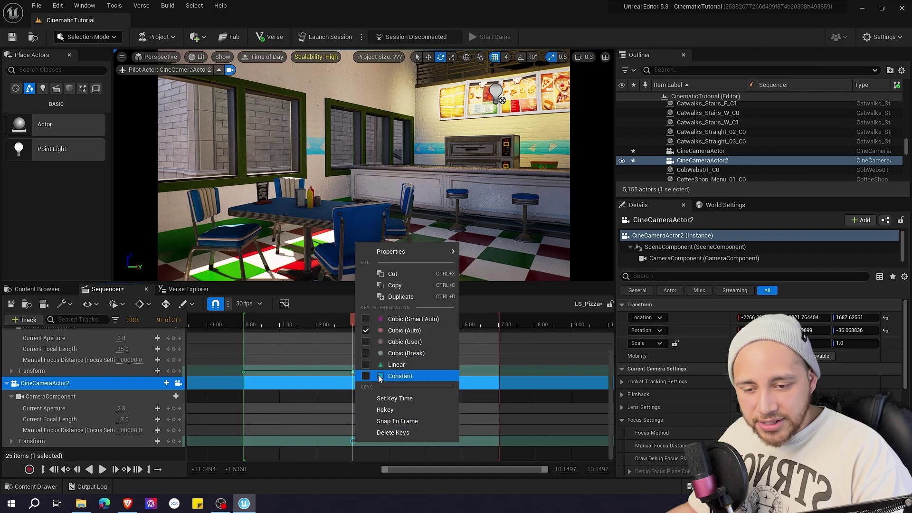
{"action": "left_click", "coordinate": [380, 364]}
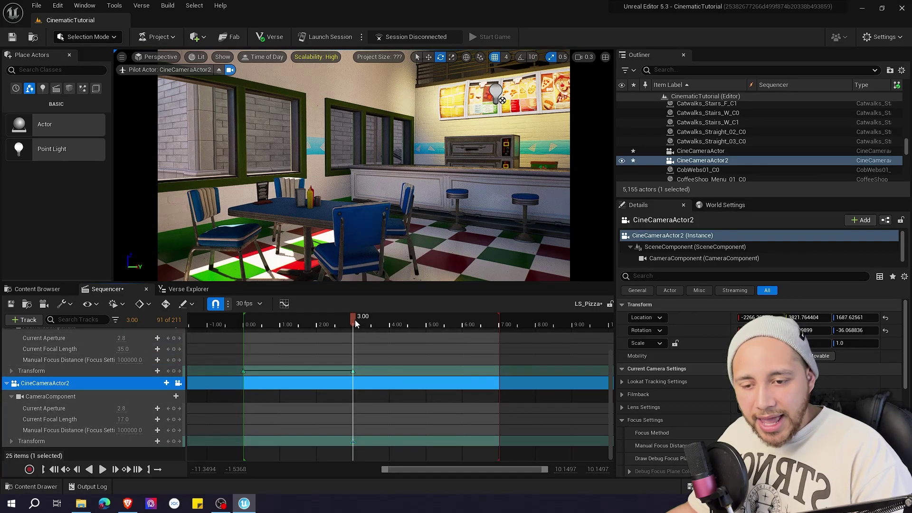
- At 7.00, move CineCameraActor2 across the dining room and frame the table in front of the counter and cash register
{"action": "left_click_drag", "start_coordinate": [358, 319], "coordinate": [468, 319]}
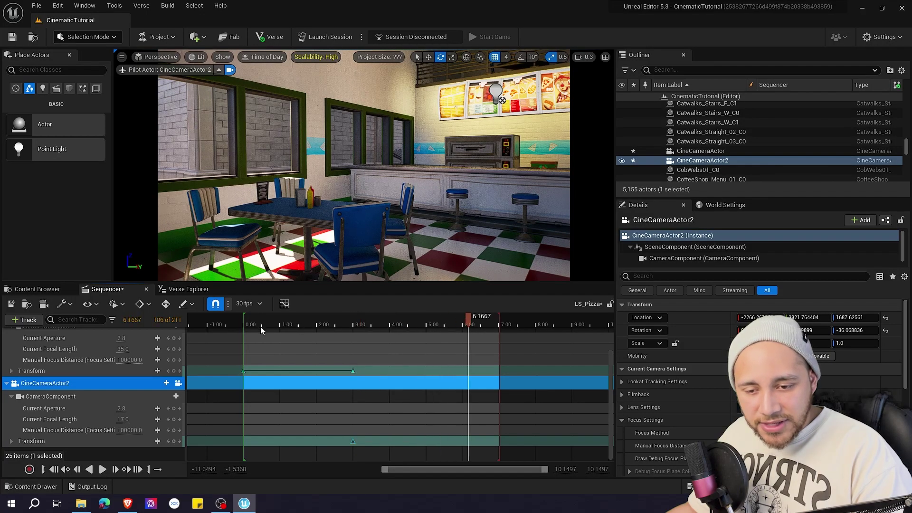
{"action": "left_click", "coordinate": [140, 319]}
{"action": "type", "text": "7"}
{"action": "key", "text": "Return"}
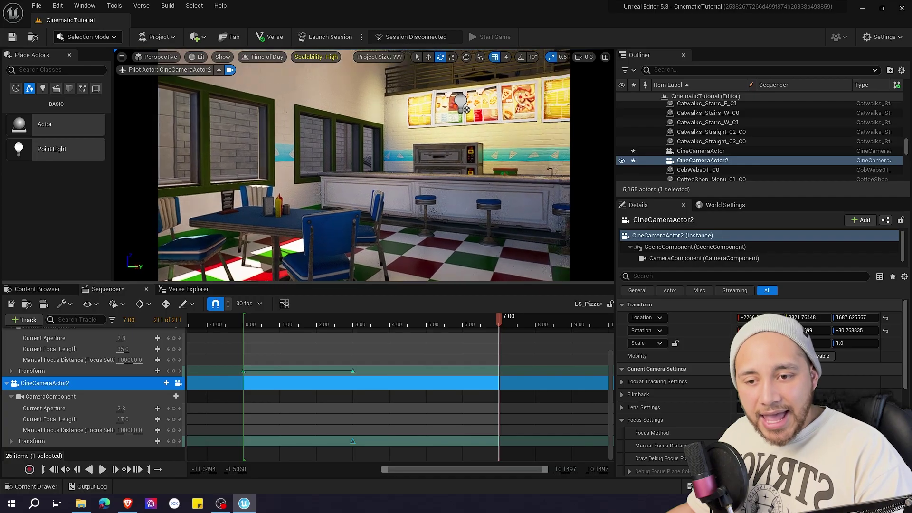
{"action": "right_click_drag", "start_coordinate": [363, 165], "coordinate": [319, 171]}
{"action": "scroll", "coordinate": [363, 164], "scroll_direction": "up", "scroll_amount": 3}
{"action": "key", "text": "d"}
{"action": "key", "text": "d"}
{"action": "key", "text": "s"}
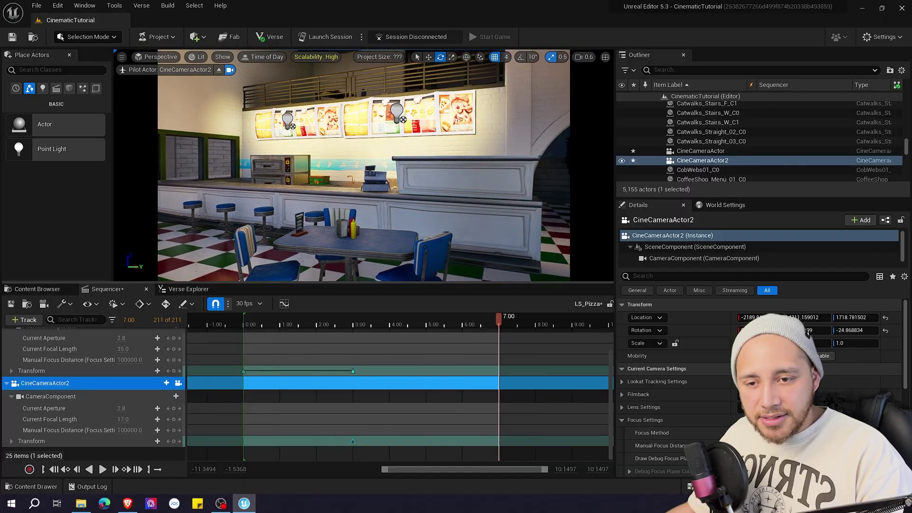
{"action": "right_click_drag", "start_coordinate": [418, 166], "coordinate": [404, 166]}
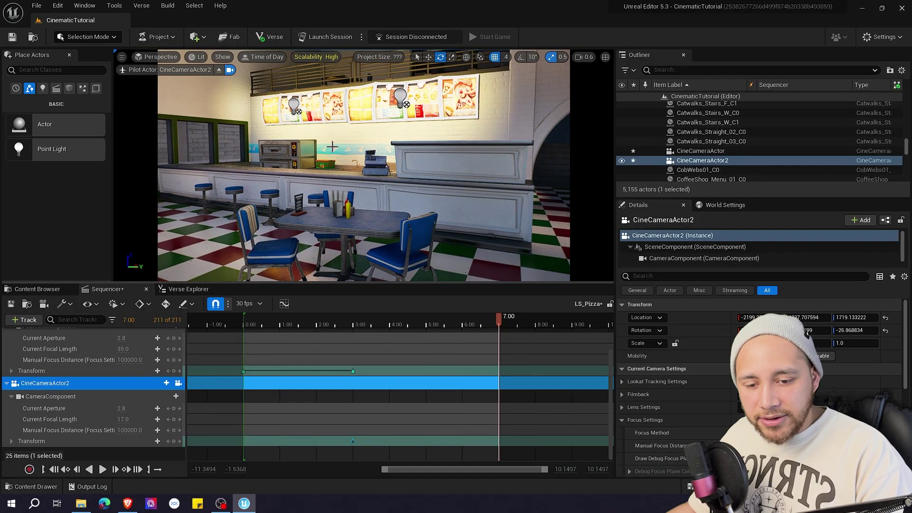
- Add a Transform keyframe for CineCameraActor2 at 7.00 and play back its move from 3.00
{"action": "left_click", "coordinate": [173, 441]}
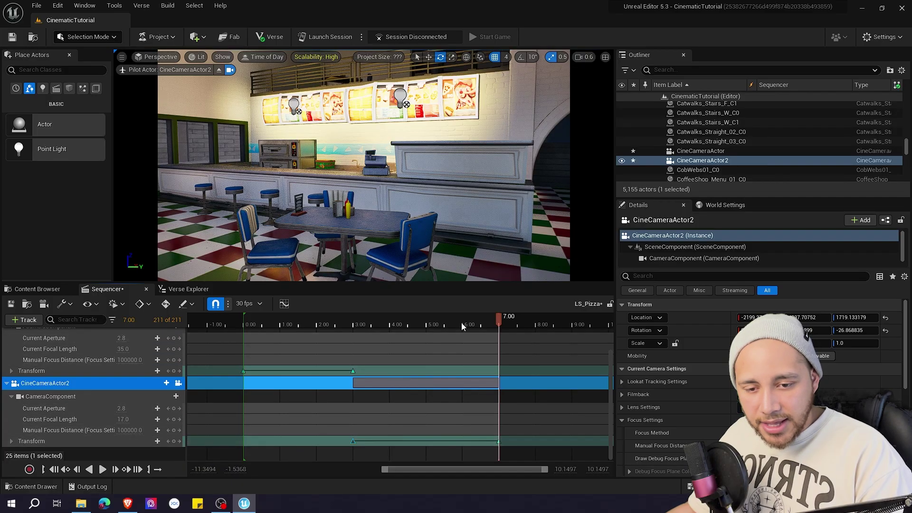
{"action": "left_click_drag", "start_coordinate": [460, 325], "coordinate": [386, 325]}
{"action": "left_click", "coordinate": [168, 441]}
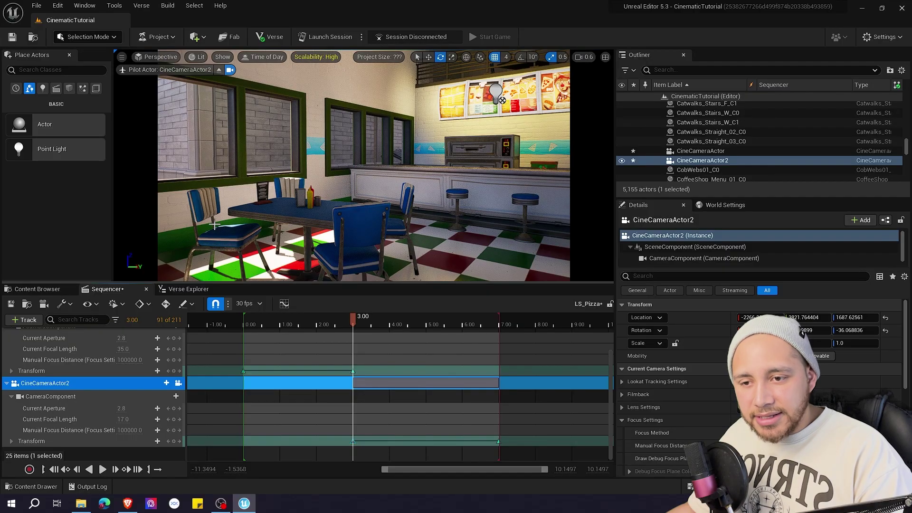
{"action": "key", "text": "space"}
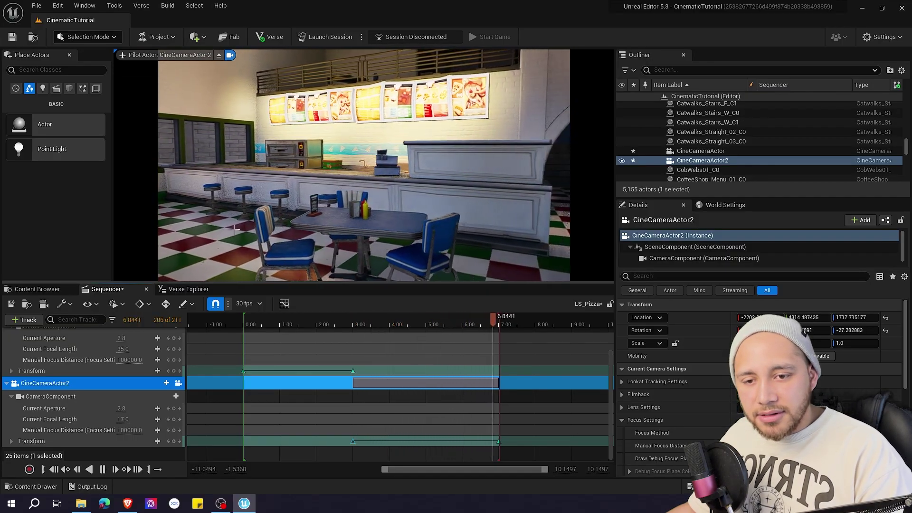
{"action": "left_click", "coordinate": [353, 319]}
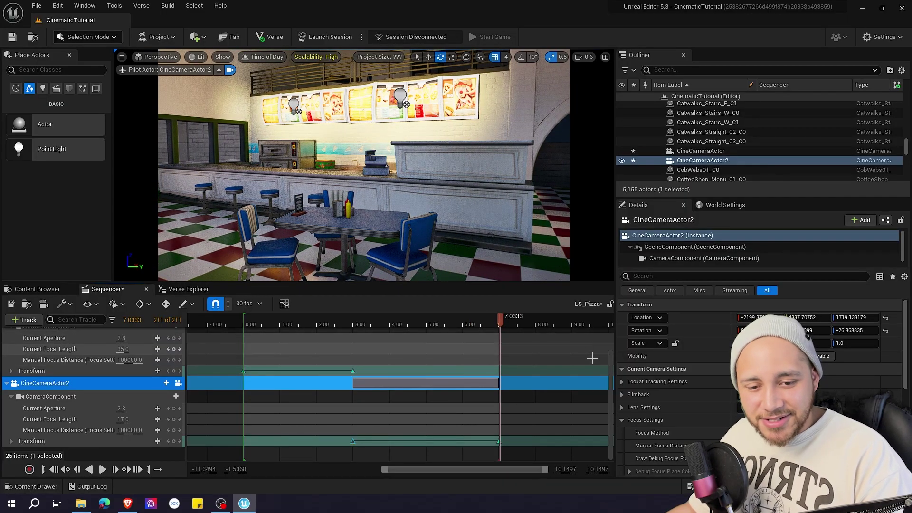
- Extend the CineCameraActor section on the Camera Cuts track to end at 7.00
{"action": "scroll", "coordinate": [610, 364], "scroll_direction": "up", "scroll_amount": 3}
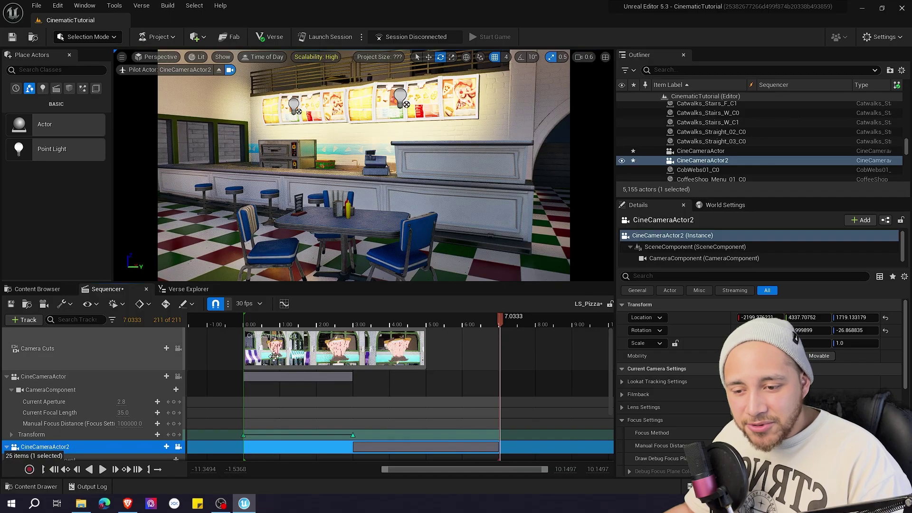
{"action": "left_click", "coordinate": [424, 342]}
{"action": "left_click_drag", "start_coordinate": [472, 320], "coordinate": [453, 319]}
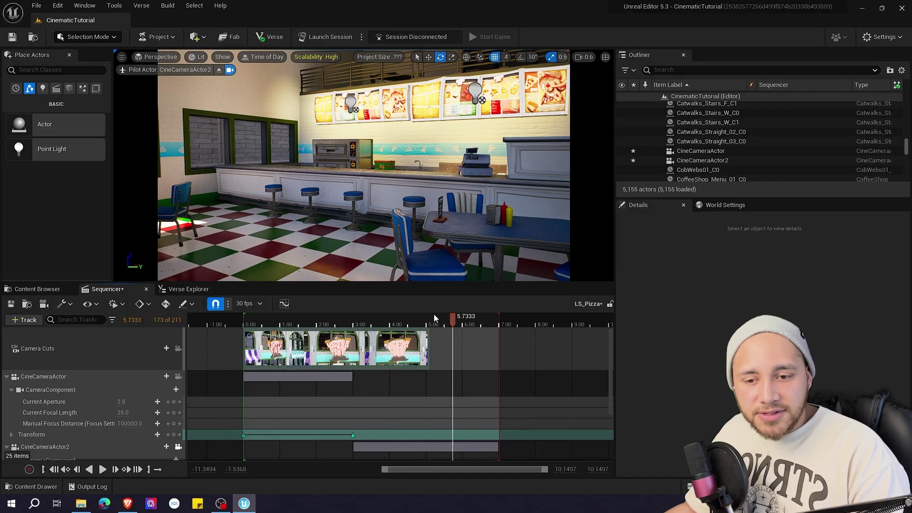
{"action": "left_click_drag", "start_coordinate": [429, 342], "coordinate": [491, 342]}
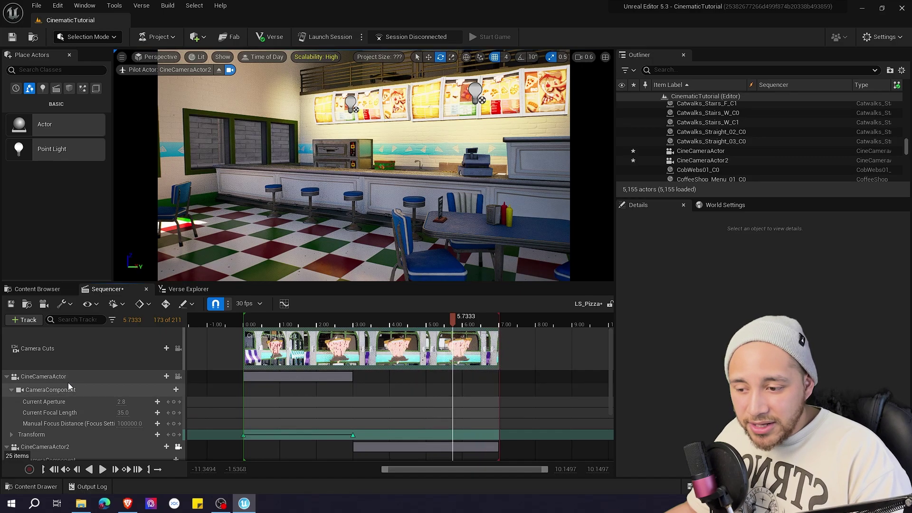
{"action": "scroll", "coordinate": [76, 375], "scroll_direction": "down", "scroll_amount": 3}
{"action": "scroll", "coordinate": [78, 380], "scroll_direction": "up", "scroll_amount": 3}
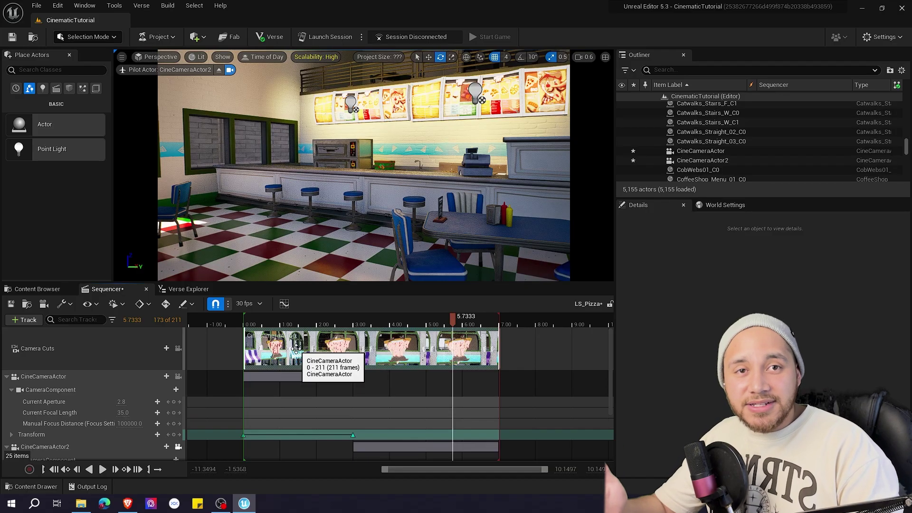
- Lock the viewport to Camera Cuts and play the sequence from near its start
{"action": "left_click", "coordinate": [368, 325]}
{"action": "left_click_drag", "start_coordinate": [368, 323], "coordinate": [363, 324]}
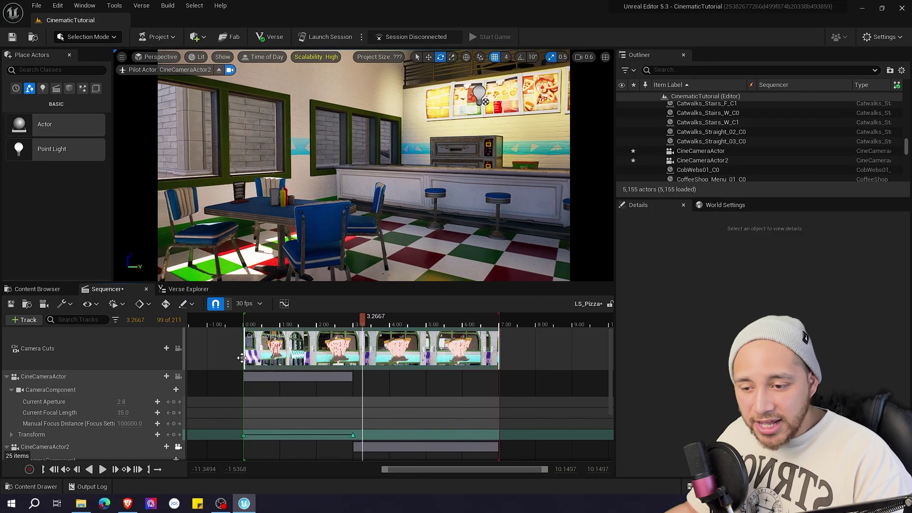
{"action": "left_click", "coordinate": [178, 348]}
{"action": "left_click_drag", "start_coordinate": [348, 319], "coordinate": [247, 322]}
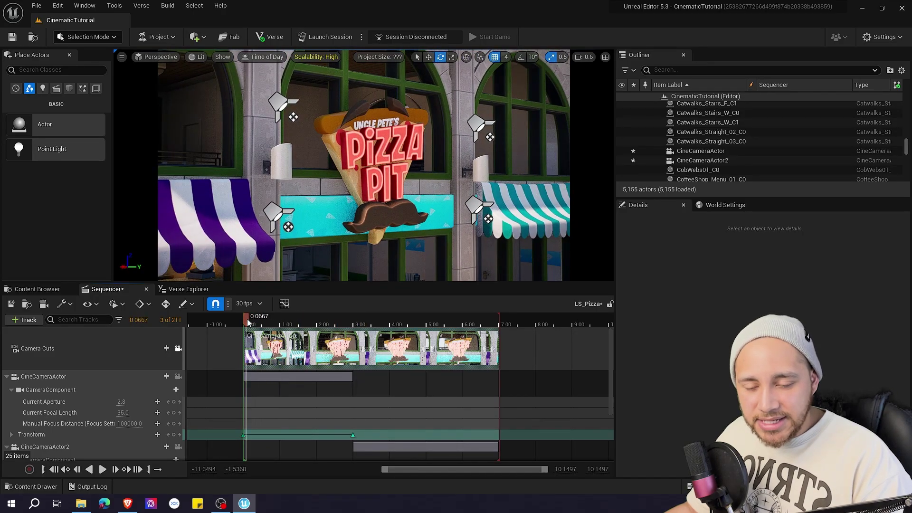
{"action": "key", "text": "space"}
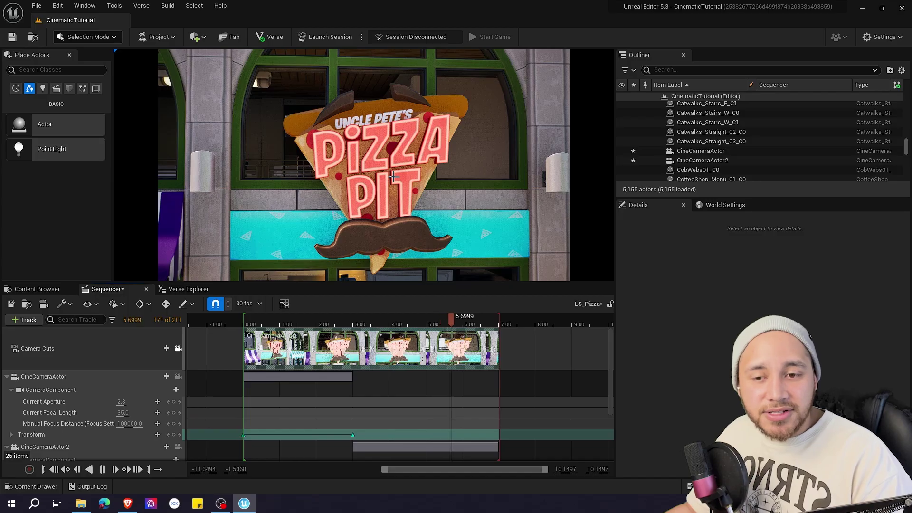
{"action": "key", "text": "space"}
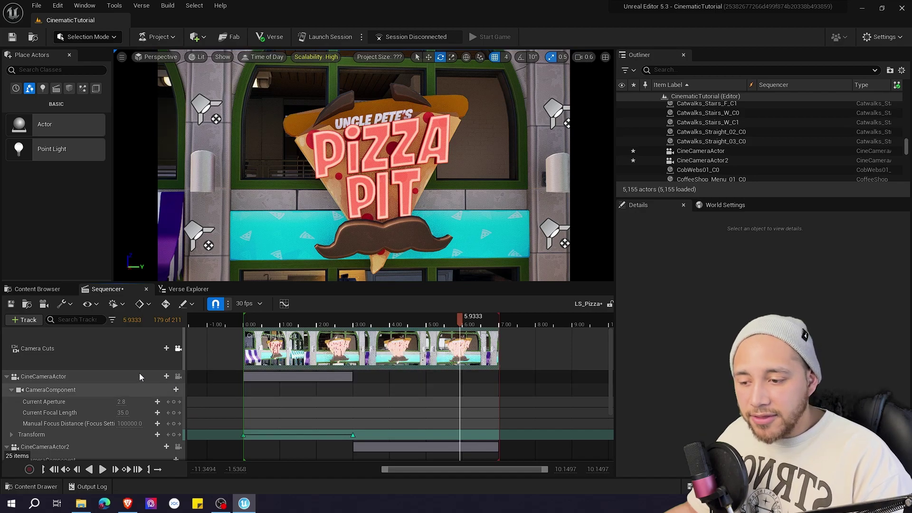
- Split the Camera Cuts section at 3.00 and switch the second section's camera to CineCameraActor2
{"action": "left_click", "coordinate": [168, 435]}
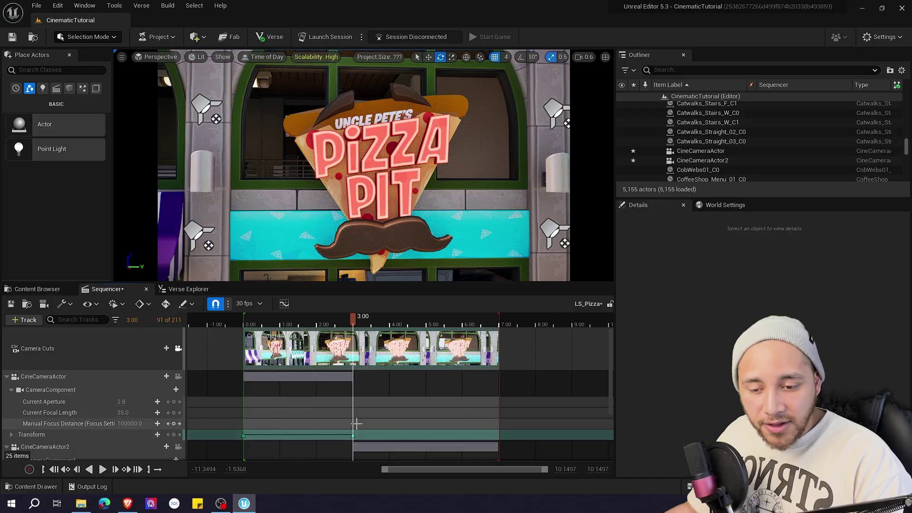
{"action": "right_click", "coordinate": [367, 342]}
{"action": "mouse_move", "coordinate": [426, 190]}
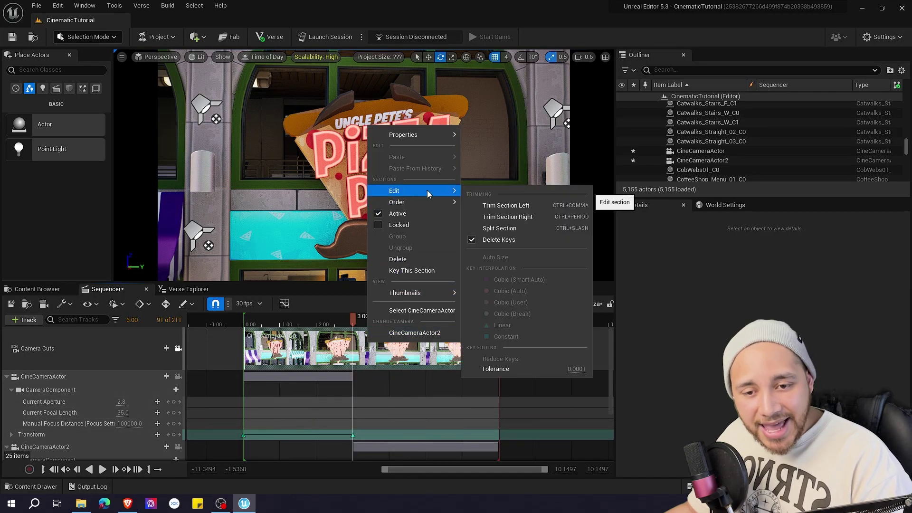
{"action": "left_click", "coordinate": [496, 228]}
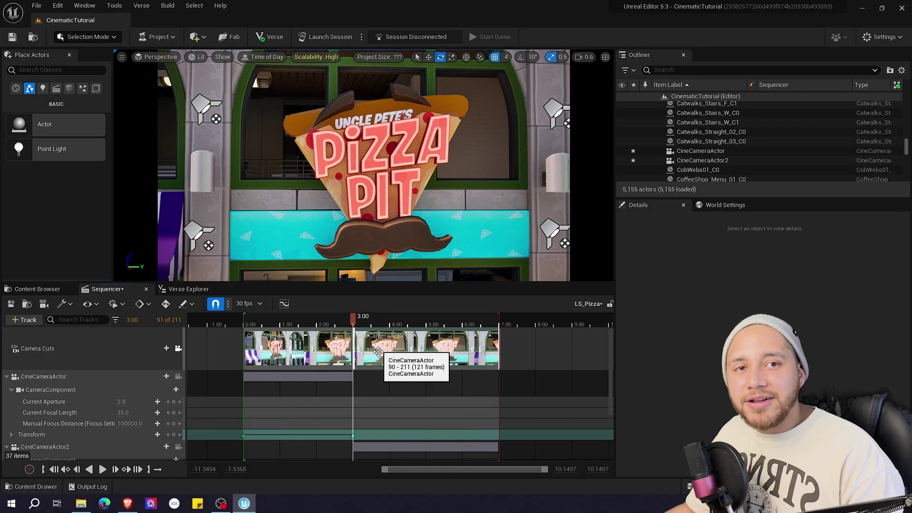
{"action": "right_click", "coordinate": [408, 347]}
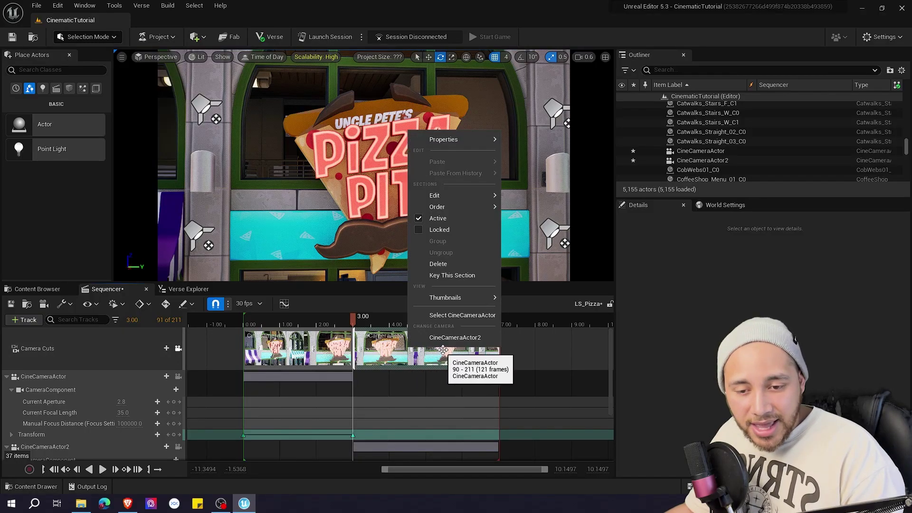
{"action": "left_click", "coordinate": [472, 338]}
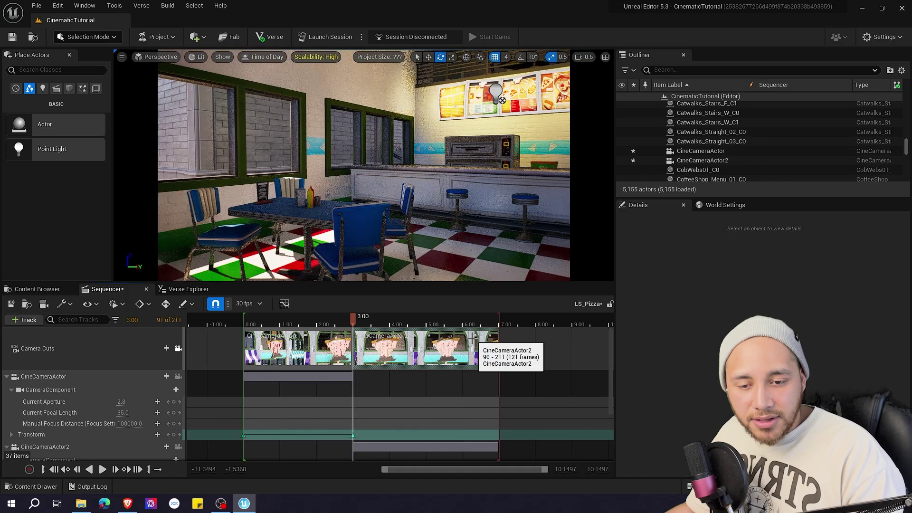
- Scrub across the second shot and play the whole sequence from 0.00 to check the camera cut
{"action": "left_click_drag", "start_coordinate": [352, 319], "coordinate": [385, 323]}
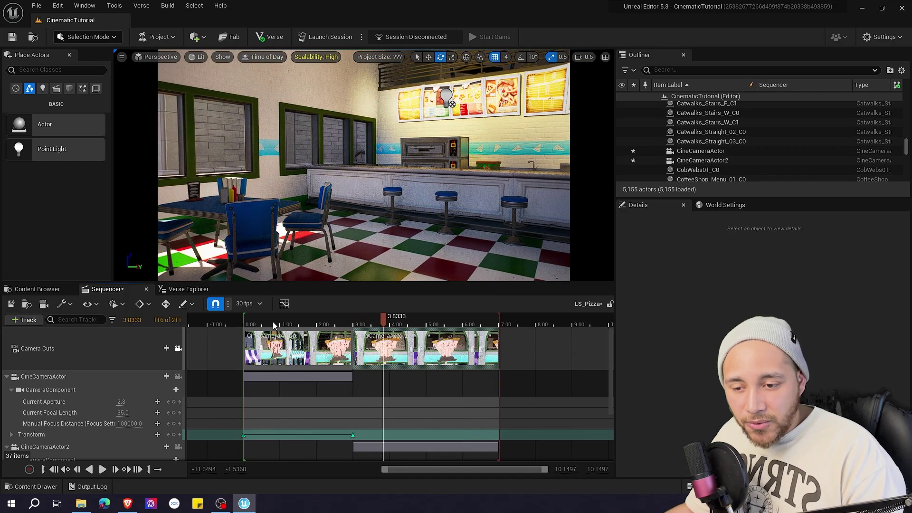
{"action": "left_click_drag", "start_coordinate": [274, 325], "coordinate": [247, 323]}
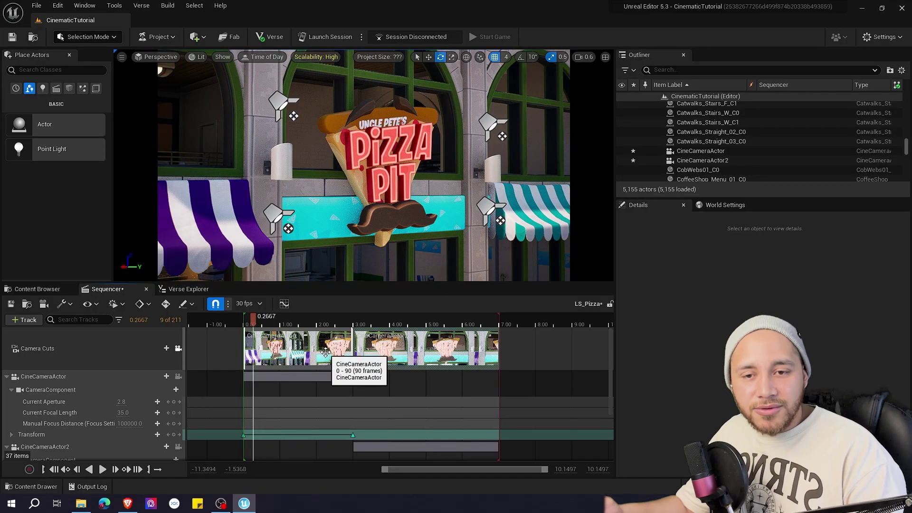
{"action": "left_click", "coordinate": [169, 434]}
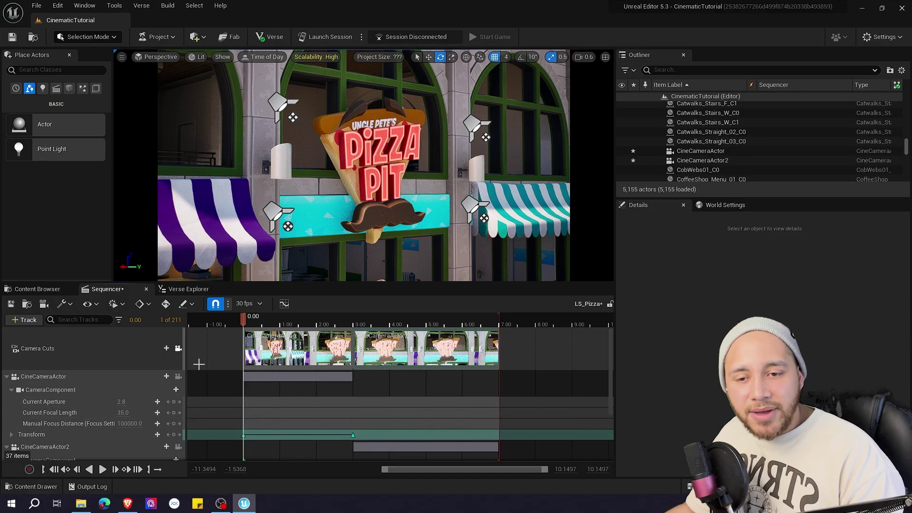
{"action": "key", "text": "space"}
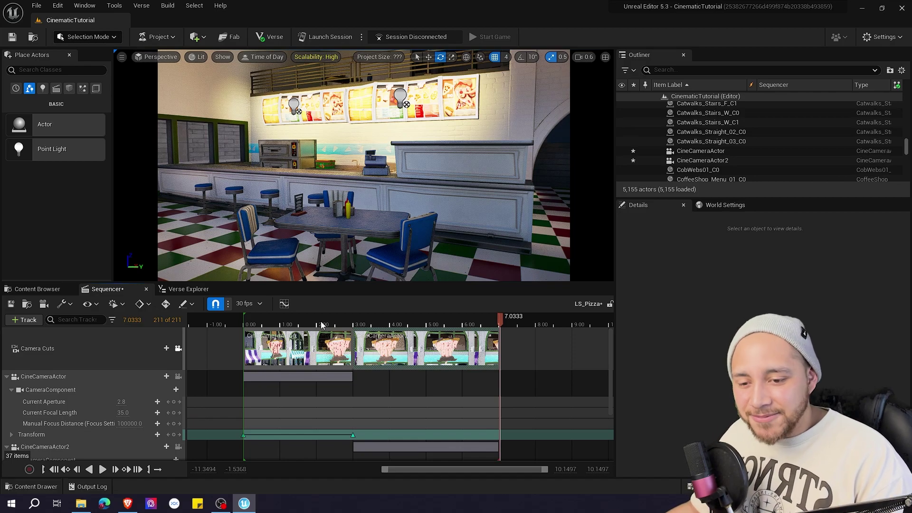
- Unlock the viewport from Camera Cuts and fly back to the paved area outside the Pizza Pit
{"action": "left_click", "coordinate": [179, 349]}
{"action": "mouse_move", "coordinate": [367, 175]}
{"action": "right_mouse_down"}
{"action": "mouse_move", "coordinate": [166, 175]}
{"action": "mouse_move", "coordinate": [352, 162]}
{"action": "mouse_move", "coordinate": [156, 176]}
{"action": "mouse_move", "coordinate": [199, 188]}
{"action": "mouse_move", "coordinate": [361, 166]}
{"action": "right_mouse_up"}
{"action": "key", "text": "w"}
{"action": "scroll", "coordinate": [364, 166], "scroll_direction": "up", "scroll_amount": 4}
{"action": "key", "text": "s"}
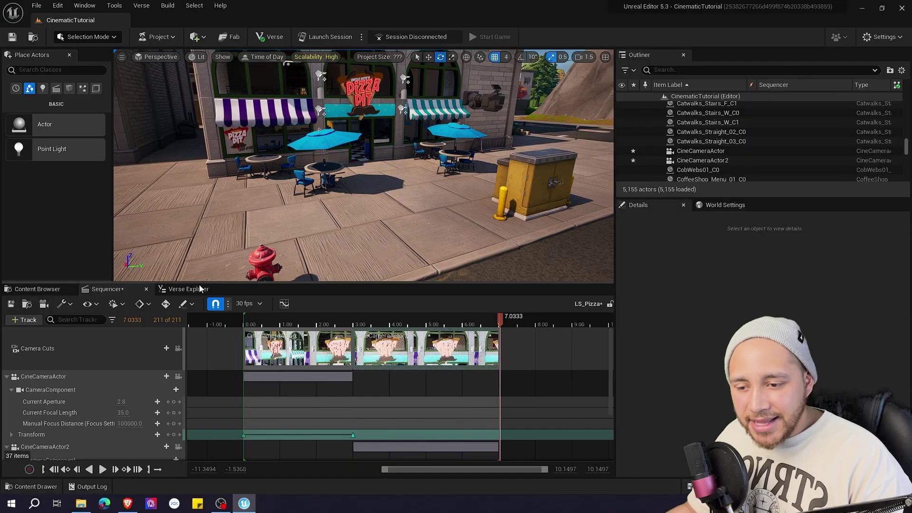
- Search Fortnite's Devices folder for "cinematic" and place a Cinematic Sequence device on the pavement outside the Pizza Pit
{"action": "left_click", "coordinate": [43, 290]}
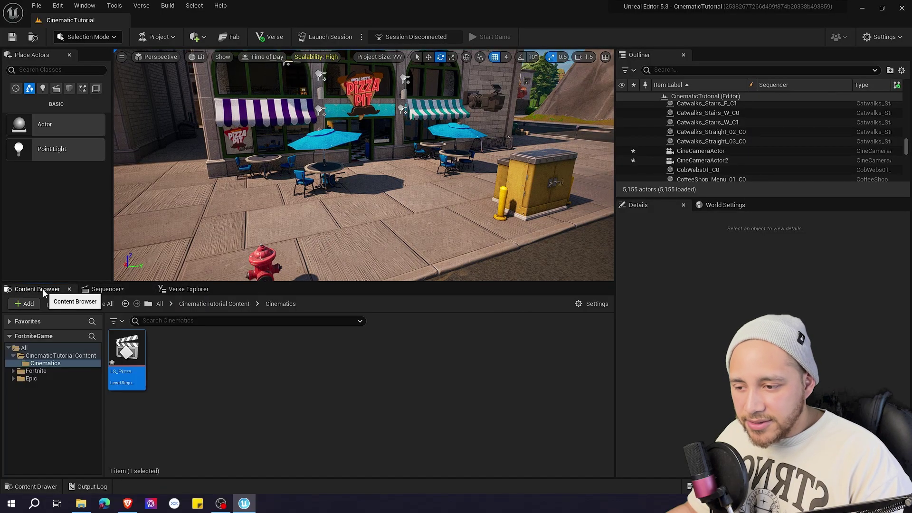
{"action": "left_click", "coordinate": [45, 371]}
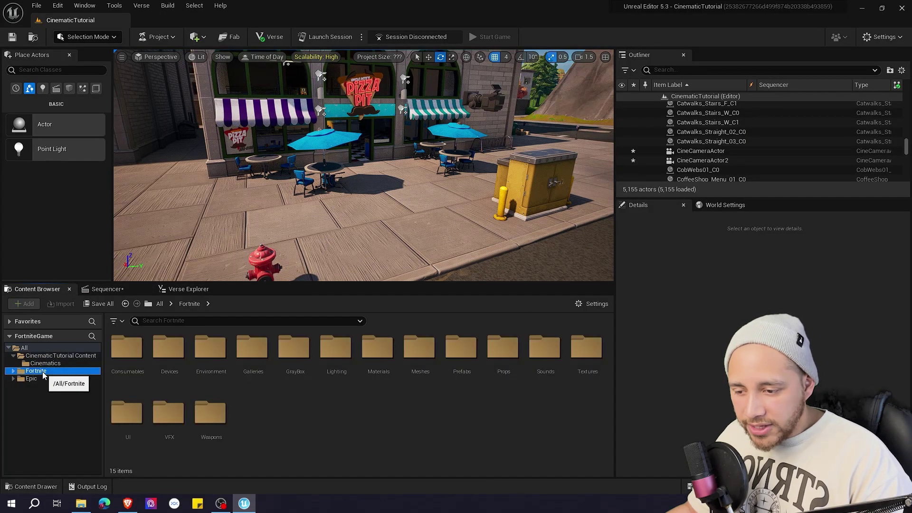
{"action": "double_click", "coordinate": [168, 351]}
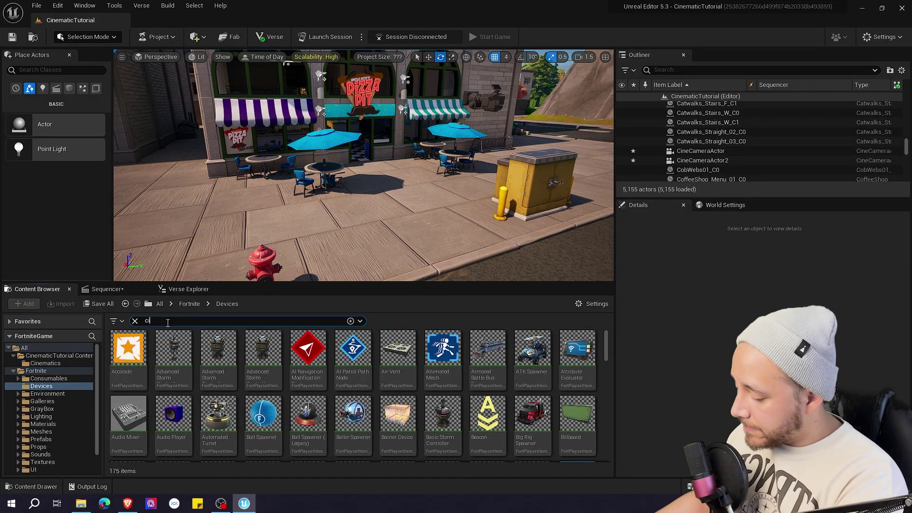
{"action": "left_click", "coordinate": [288, 382]}
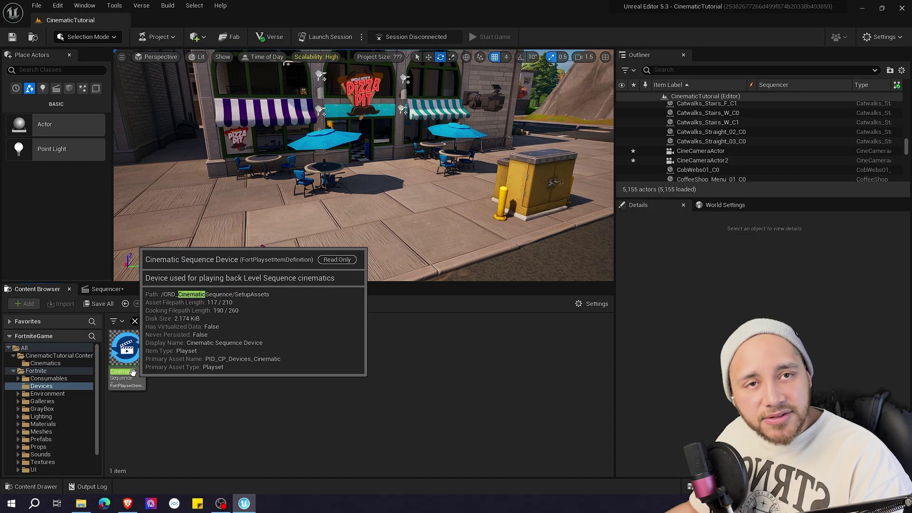
{"action": "left_click_drag", "start_coordinate": [132, 372], "coordinate": [265, 222]}
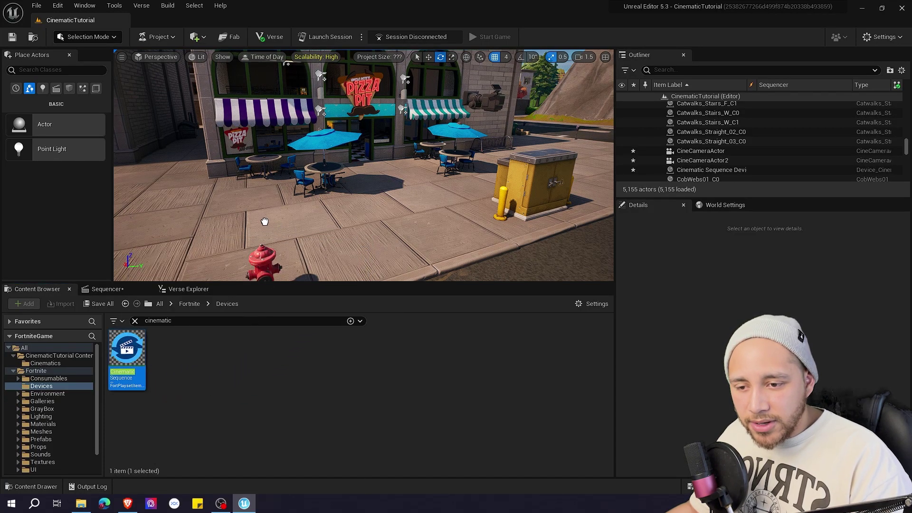
- Raise the Cinematic Sequence device above the pavement to a Z location of 1640.0
{"action": "left_click", "coordinate": [232, 216]}
{"action": "key", "text": "w"}
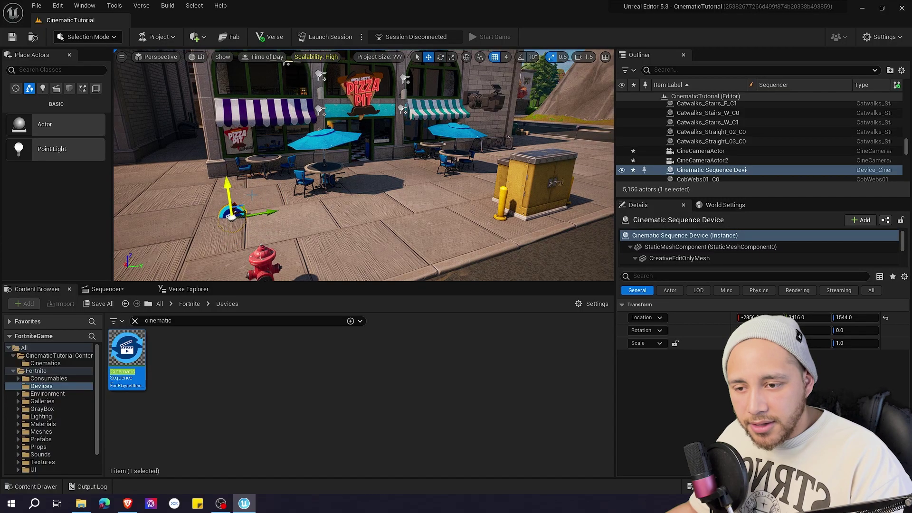
{"action": "left_click_drag", "start_coordinate": [226, 185], "coordinate": [222, 161]}
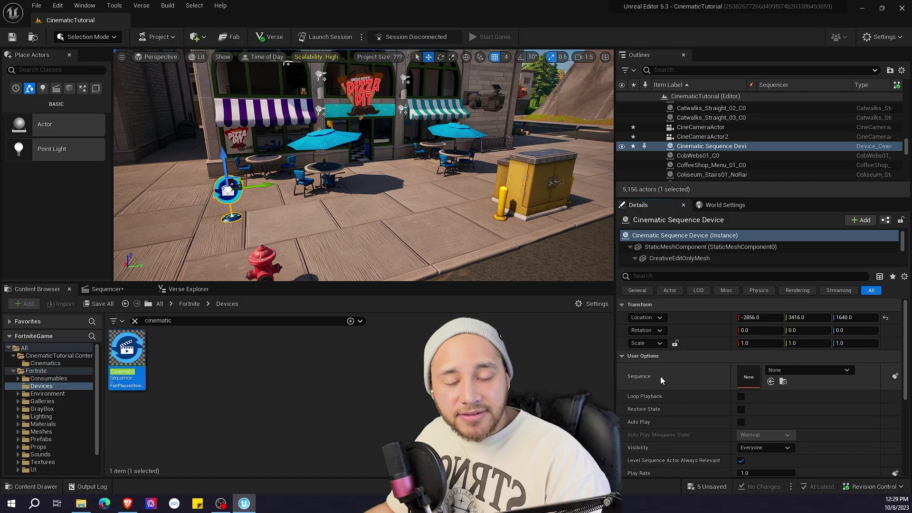
- Assign LS_Pizza as the Cinematic Sequence device's Sequence and add an empty Play Function element
{"action": "left_click", "coordinate": [799, 370]}
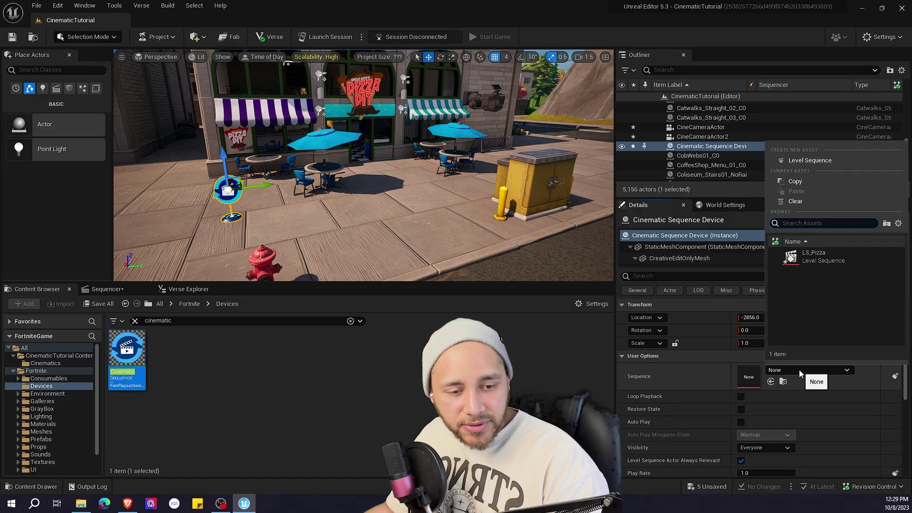
{"action": "left_click", "coordinate": [824, 258]}
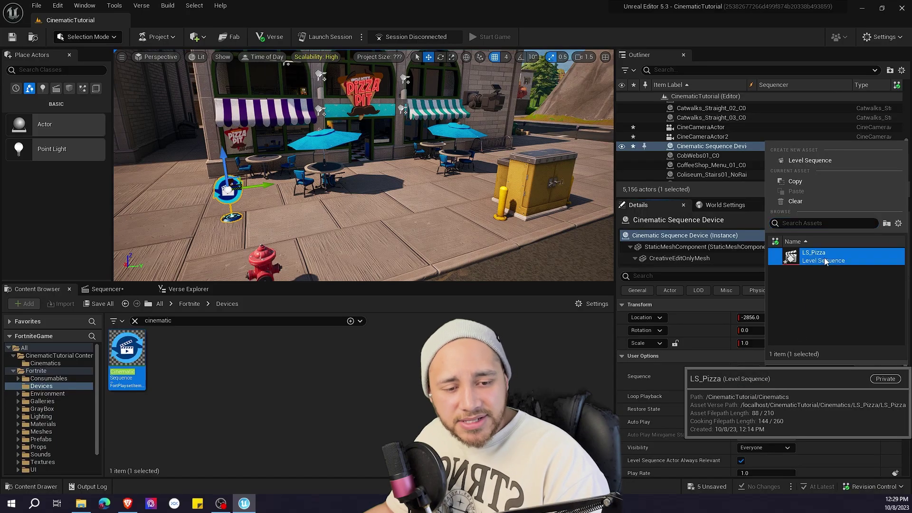
{"action": "scroll", "coordinate": [708, 360], "scroll_direction": "down", "scroll_amount": 5}
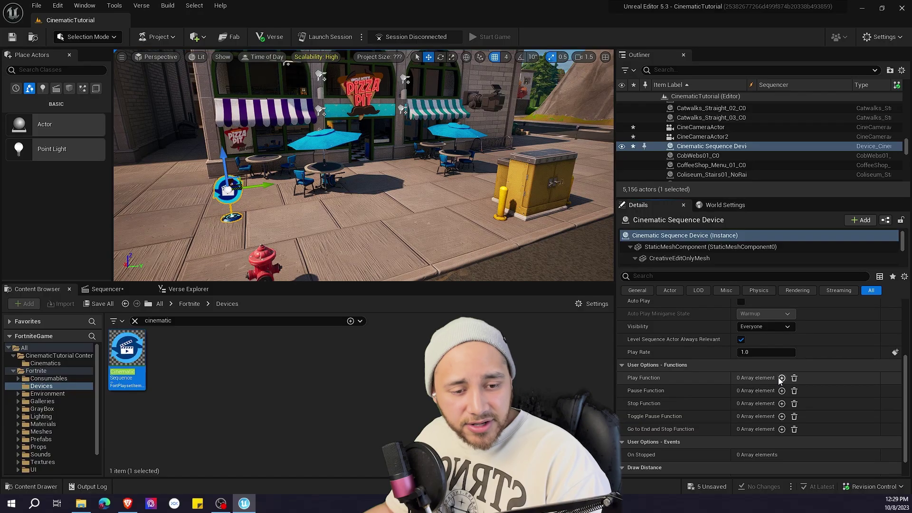
{"action": "left_click", "coordinate": [781, 378]}
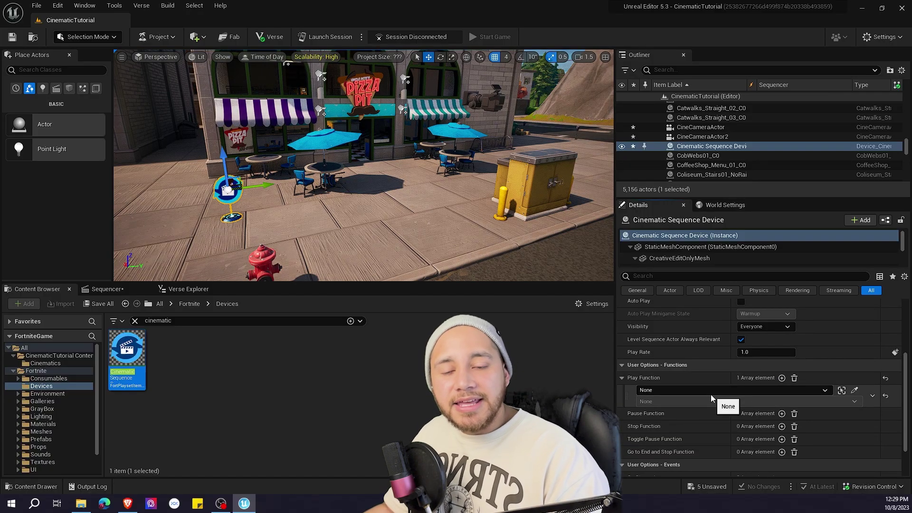
- Search the Devices folder for "trigger" and place a Trigger device on the pavement in front of the Pizza Pit entrance
{"action": "left_click", "coordinate": [136, 321]}
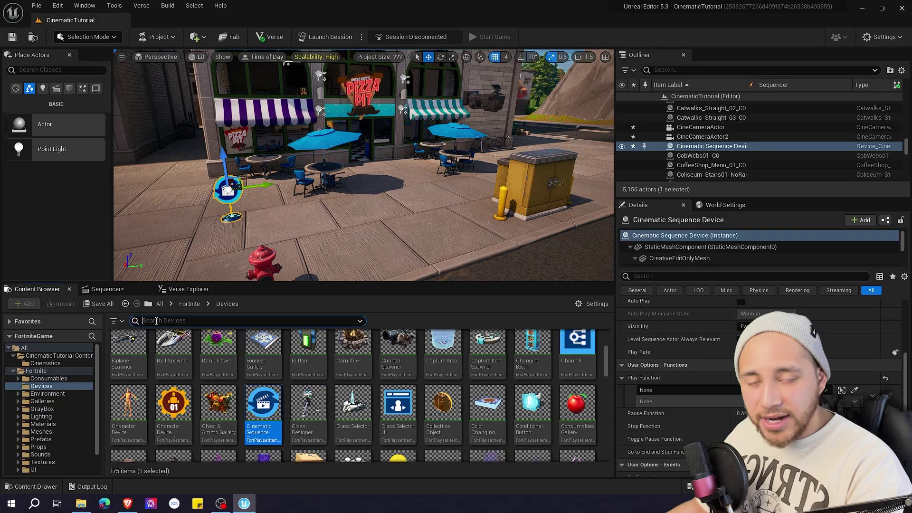
{"action": "type", "text": "trigger"}
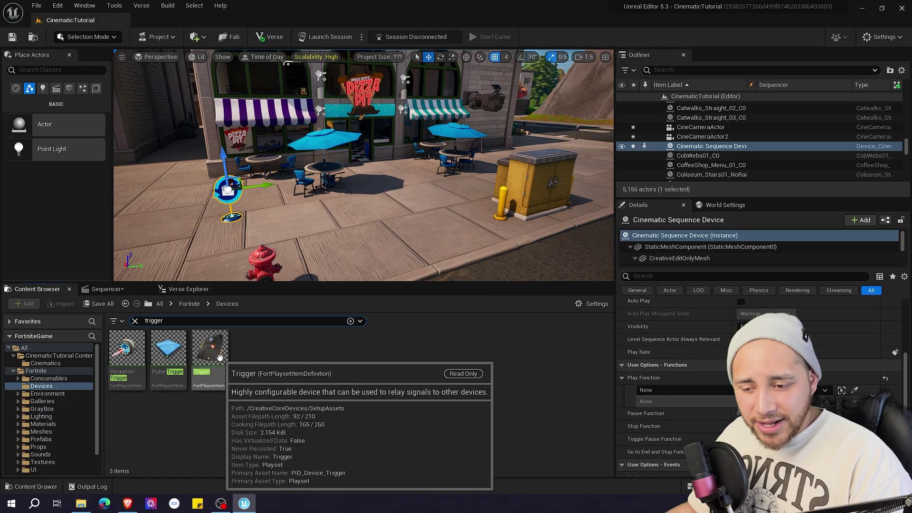
{"action": "left_click_drag", "start_coordinate": [215, 359], "coordinate": [395, 187]}
{"action": "key", "text": "w"}
{"action": "right_click_drag", "start_coordinate": [395, 187], "coordinate": [375, 176]}
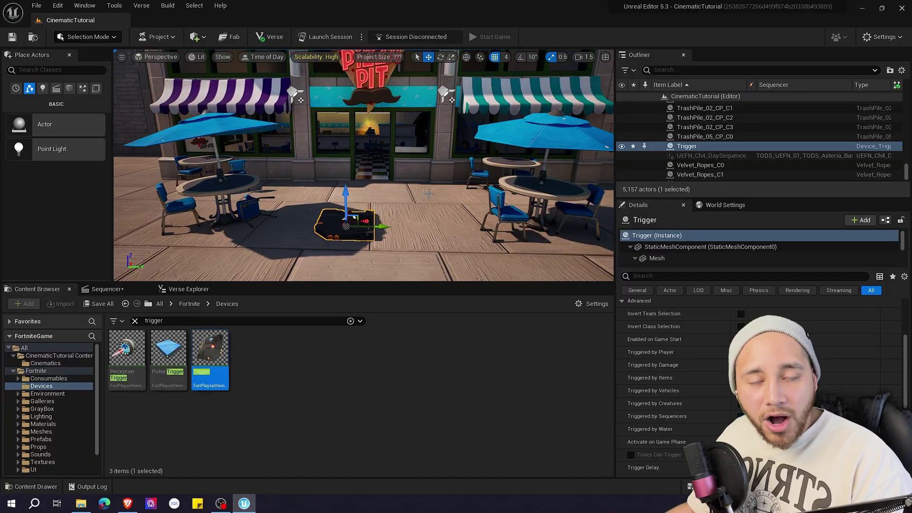
{"action": "right_click_drag", "start_coordinate": [429, 245], "coordinate": [421, 228]}
{"action": "key", "text": "s"}
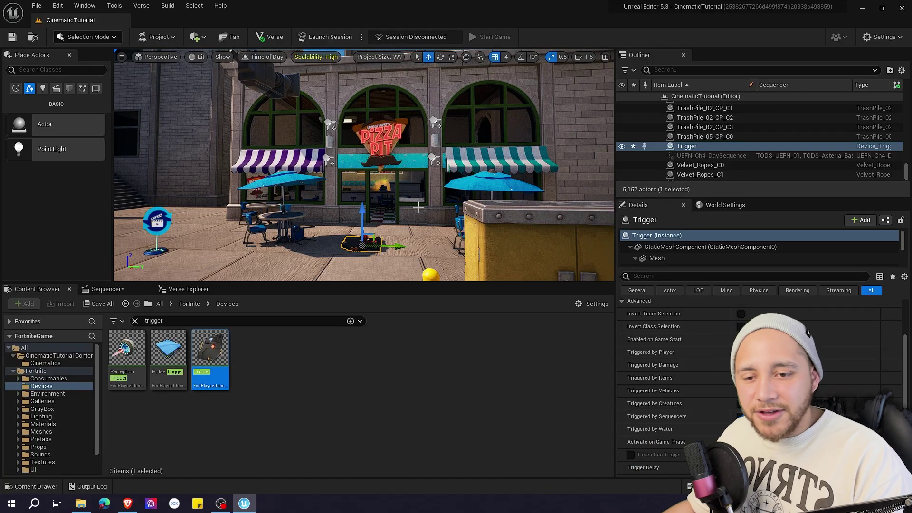
{"action": "scroll", "coordinate": [418, 206], "scroll_direction": "up", "scroll_amount": 5}
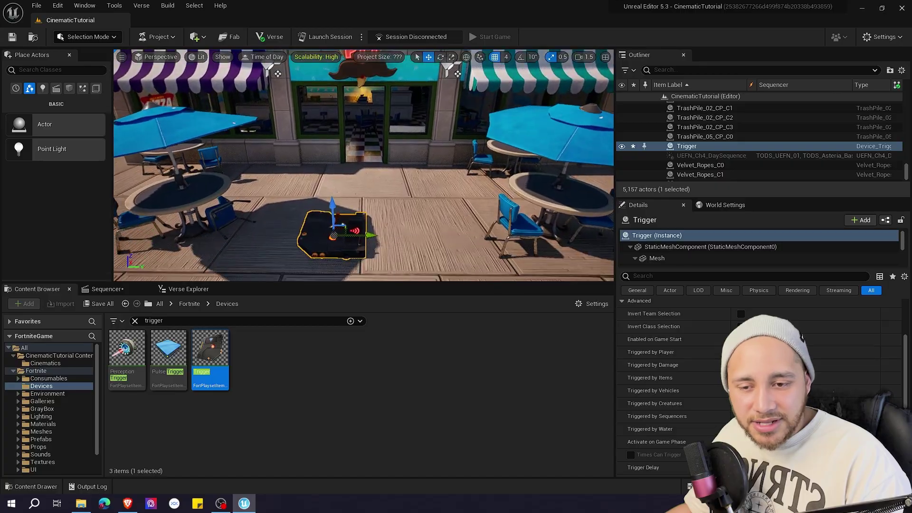
- Scale the Trigger to 3.5 in X and Y and move it to location X -2756.0, Y 4076.0 between the tables
{"action": "right_click_drag", "start_coordinate": [402, 226], "coordinate": [323, 266]}
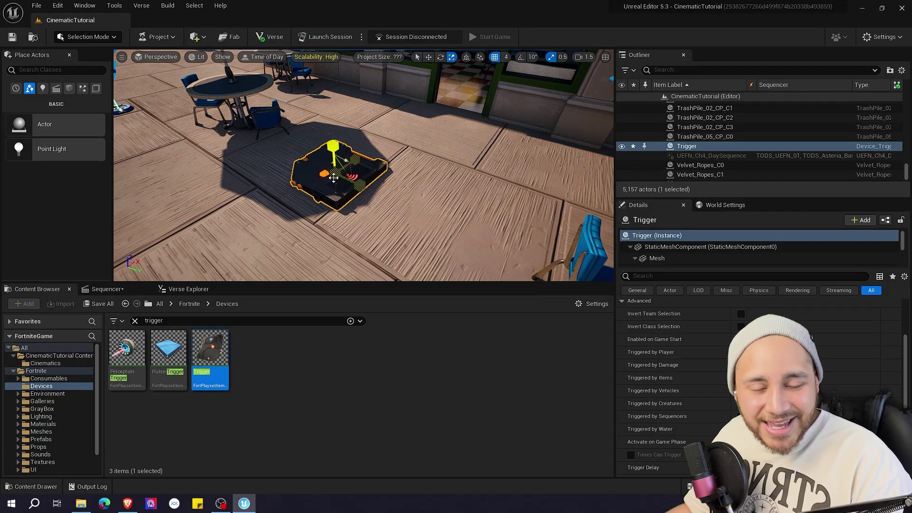
{"action": "left_click_drag", "start_coordinate": [360, 187], "coordinate": [432, 223]}
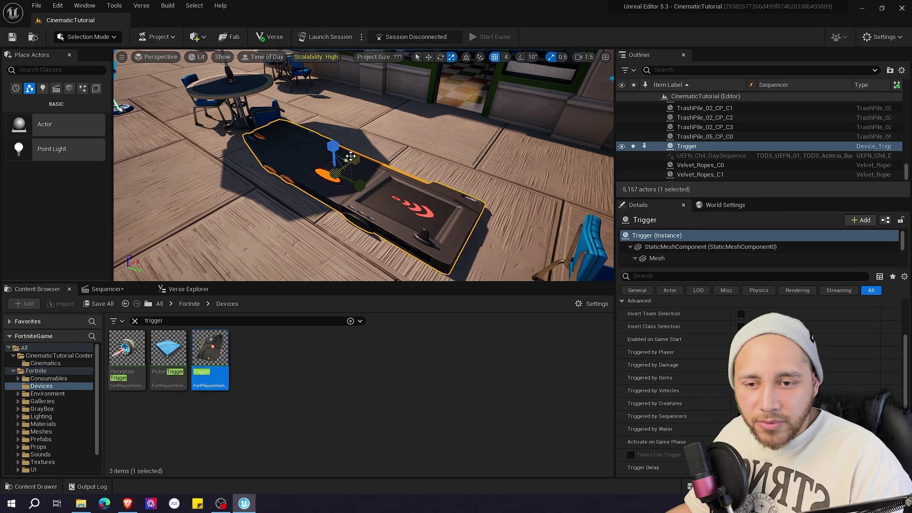
{"action": "left_click_drag", "start_coordinate": [361, 161], "coordinate": [422, 192]}
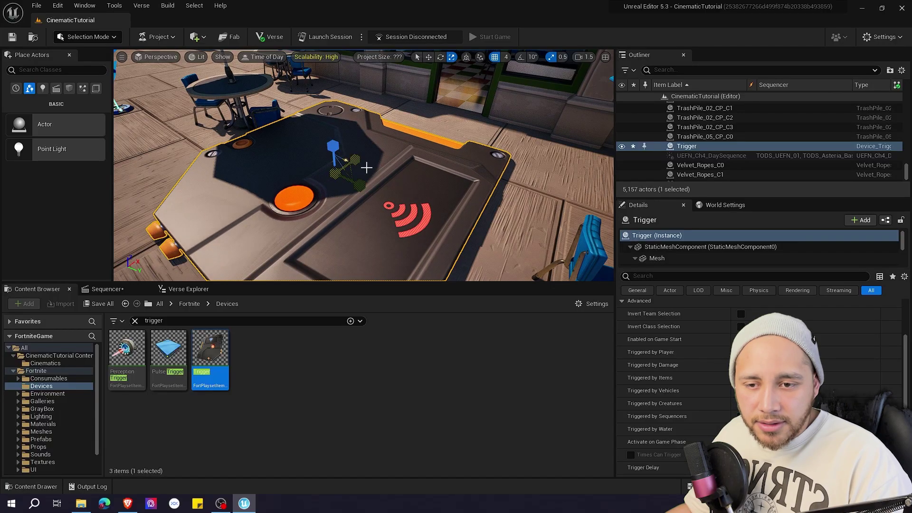
{"action": "right_click_drag", "start_coordinate": [366, 167], "coordinate": [337, 163]}
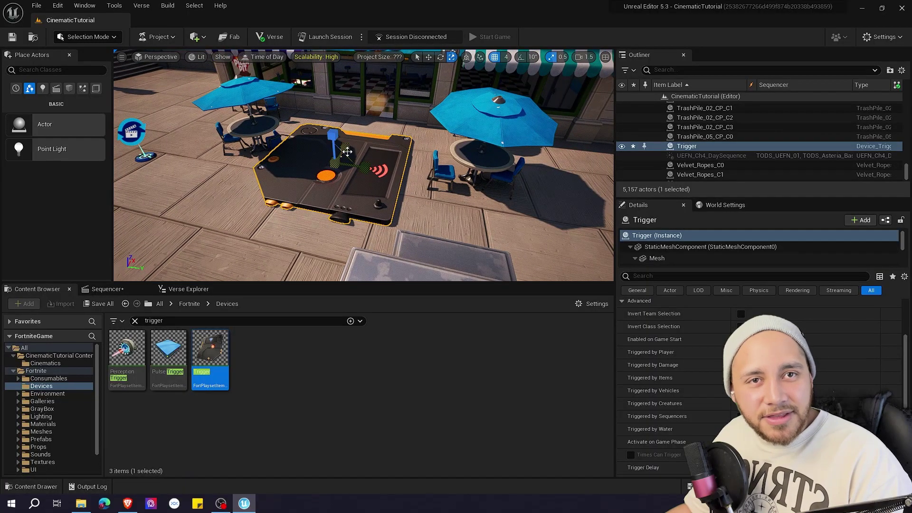
{"action": "key", "text": "w"}
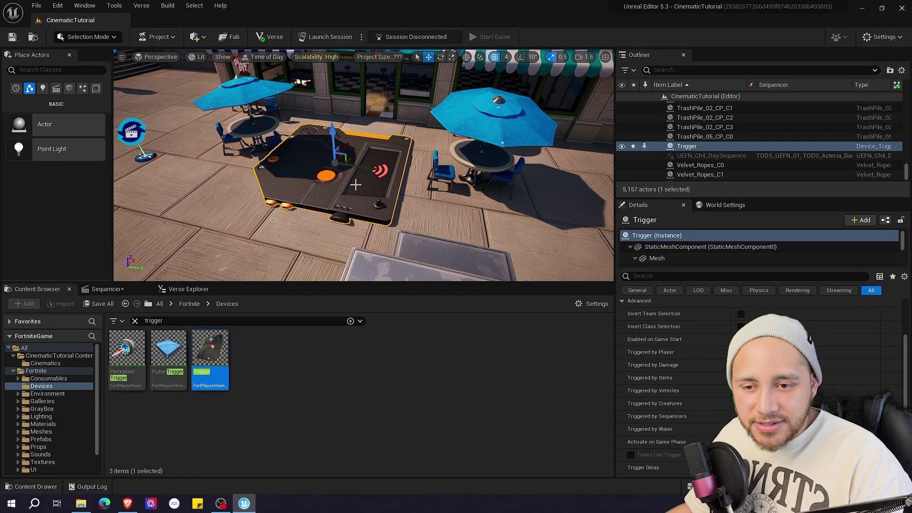
{"action": "left_click_drag", "start_coordinate": [372, 170], "coordinate": [349, 156]}
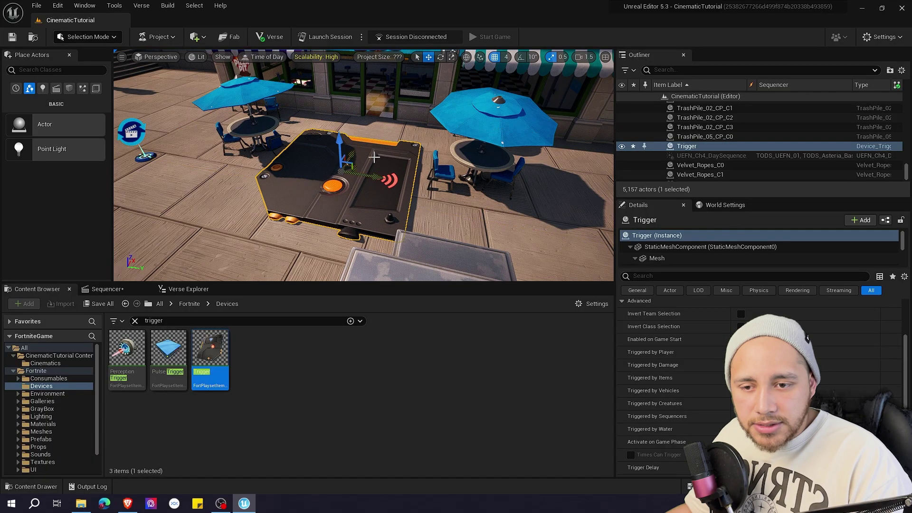
{"action": "scroll", "coordinate": [702, 361], "scroll_direction": "up", "scroll_amount": 4}
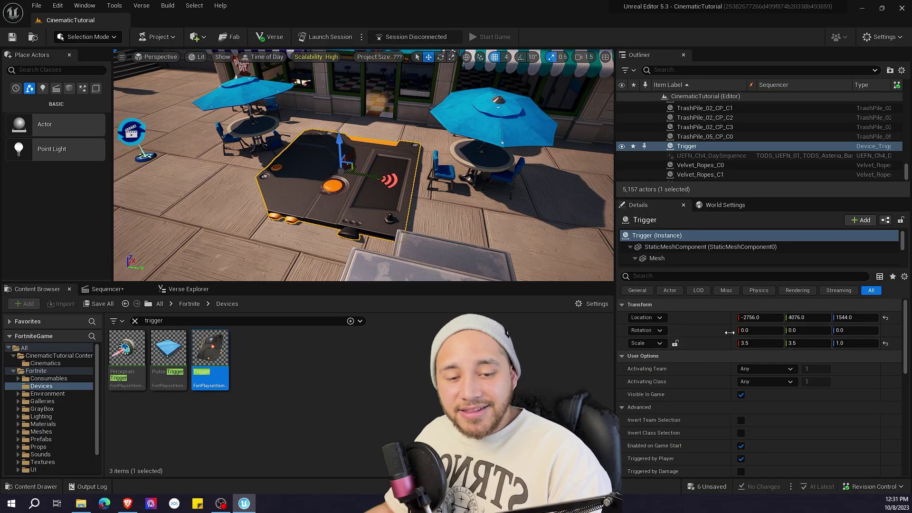
- Turn off Trigger VFX, Trigger SFX and Visible in Game for the Trigger device
{"action": "scroll", "coordinate": [713, 347], "scroll_direction": "down", "scroll_amount": 6}
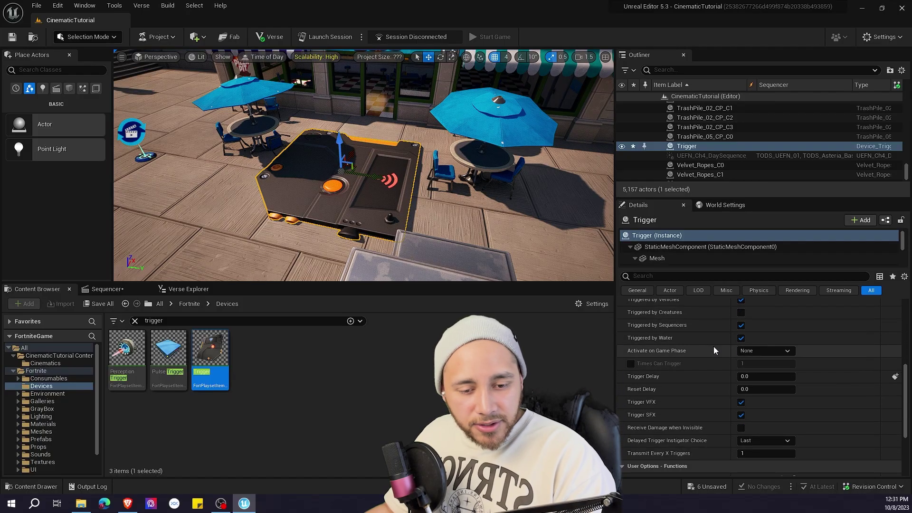
{"action": "scroll", "coordinate": [714, 350], "scroll_direction": "down", "scroll_amount": 1}
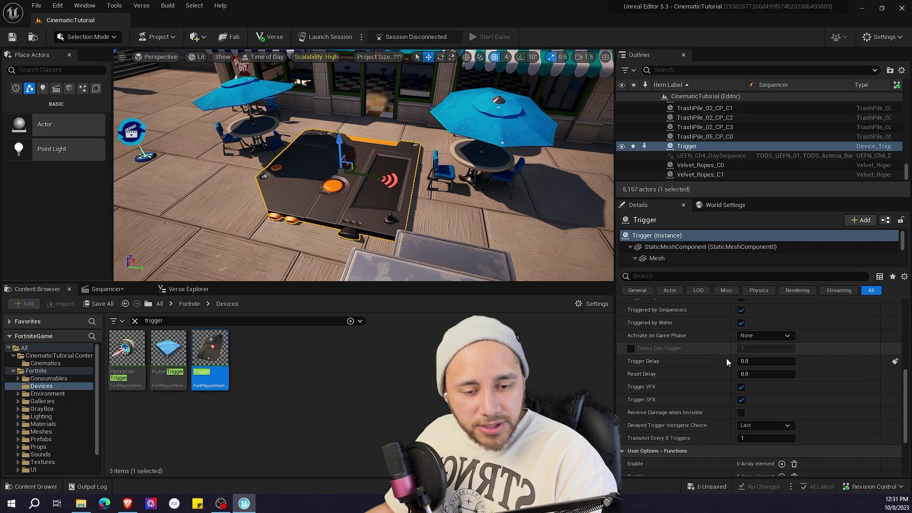
{"action": "left_click", "coordinate": [743, 402]}
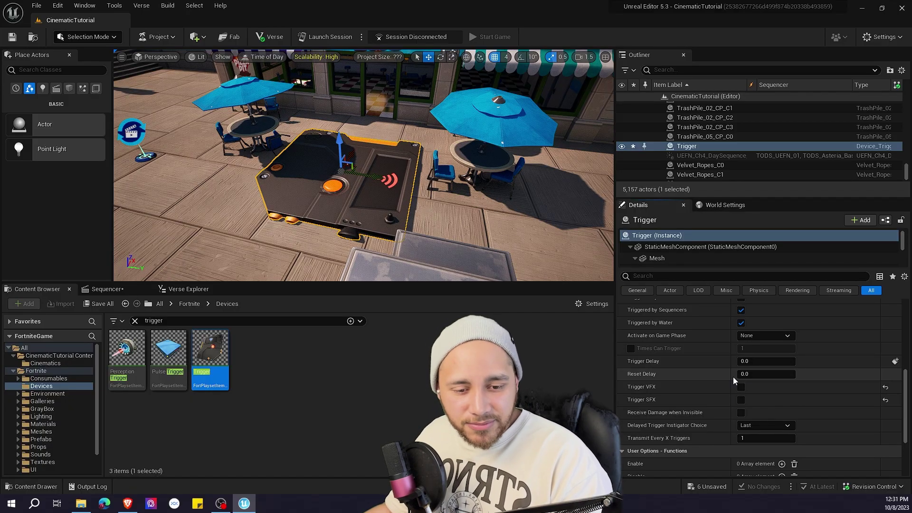
{"action": "scroll", "coordinate": [733, 377], "scroll_direction": "up", "scroll_amount": 5}
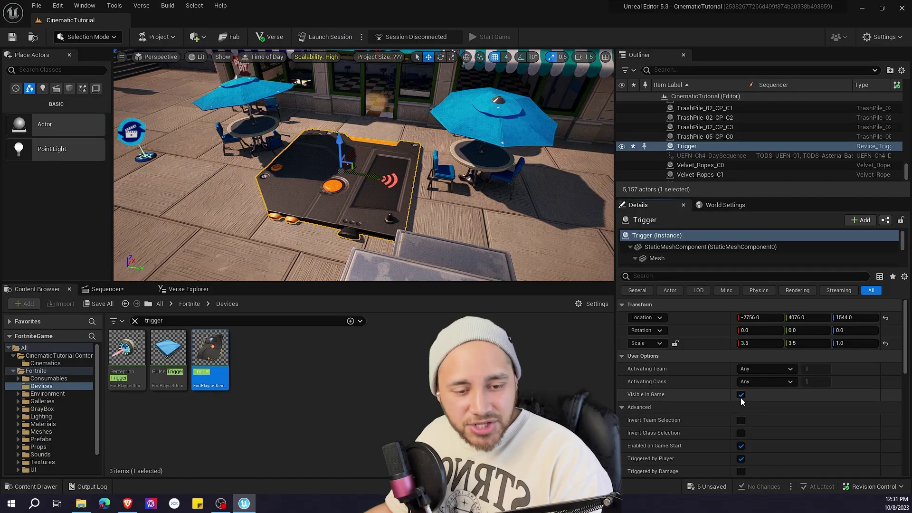
{"action": "left_click", "coordinate": [740, 396]}
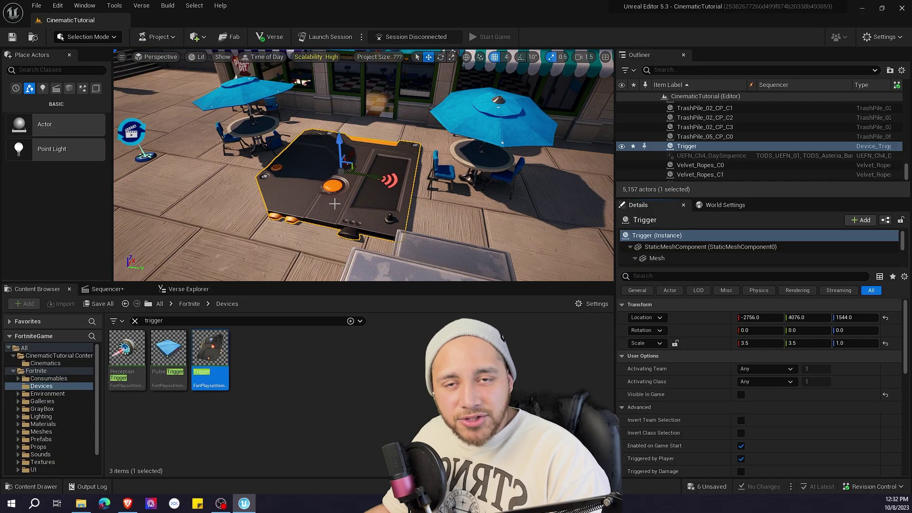
- Select the Cinematic Sequence device and pick the Trigger in the level as its Play Function actor
{"action": "right_click_drag", "start_coordinate": [334, 203], "coordinate": [176, 161]}
{"action": "left_click", "coordinate": [391, 162]}
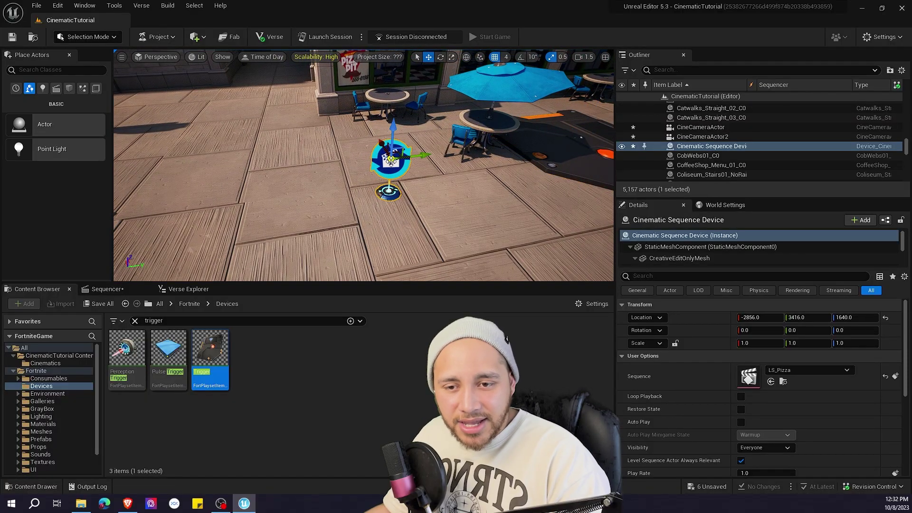
{"action": "scroll", "coordinate": [707, 351], "scroll_direction": "down", "scroll_amount": 5}
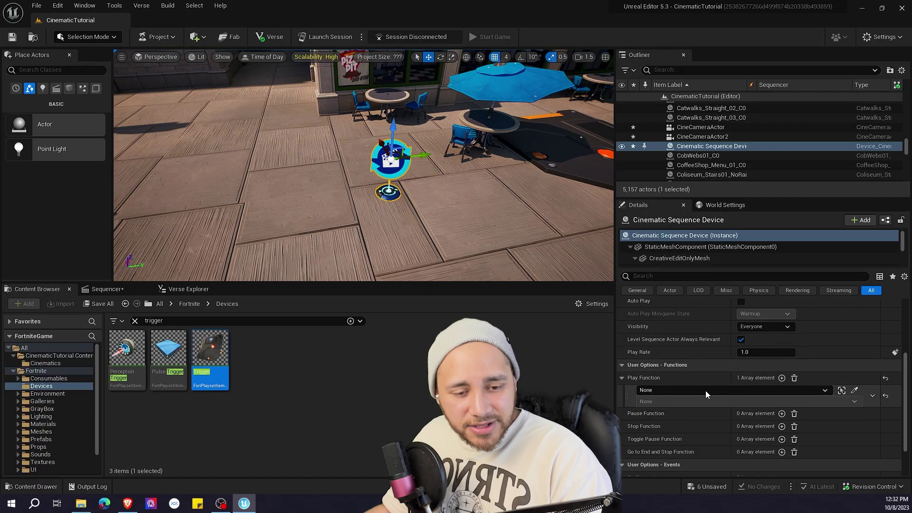
{"action": "right_click_drag", "start_coordinate": [509, 257], "coordinate": [611, 254]}
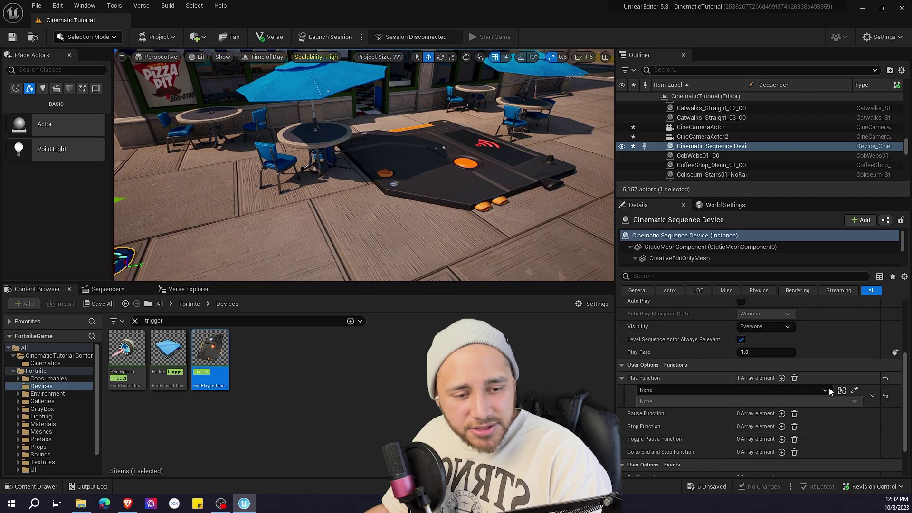
{"action": "left_click", "coordinate": [854, 391]}
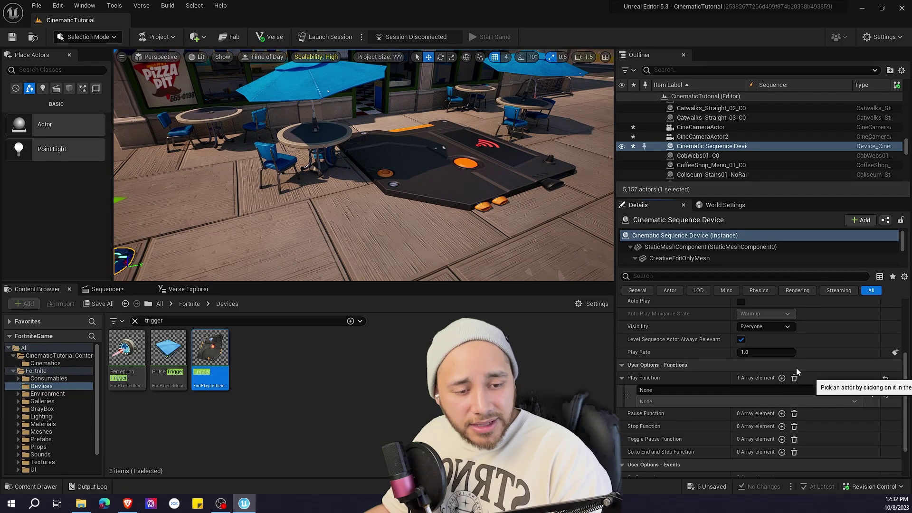
{"action": "left_click", "coordinate": [444, 166]}
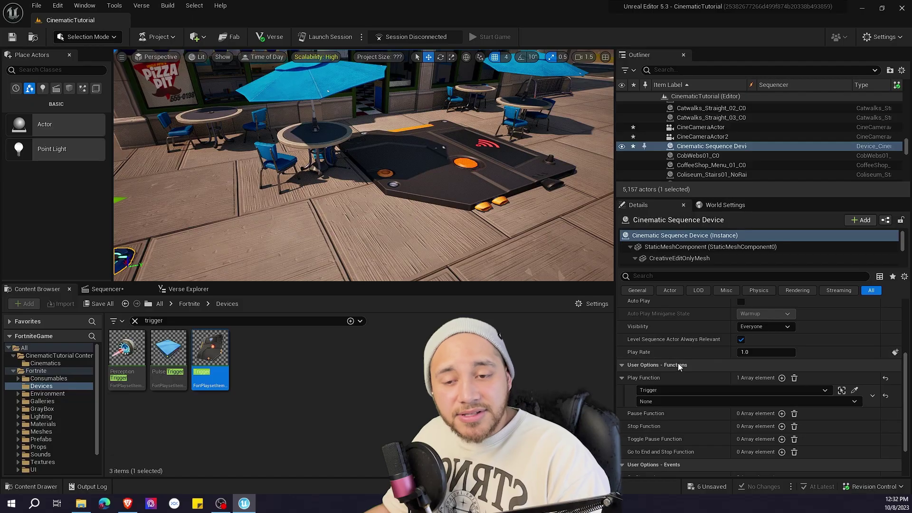
- Set the Play Function's event to On Triggered on the Cinematic Sequence device
{"action": "scroll", "coordinate": [706, 358], "scroll_direction": "up", "scroll_amount": 4}
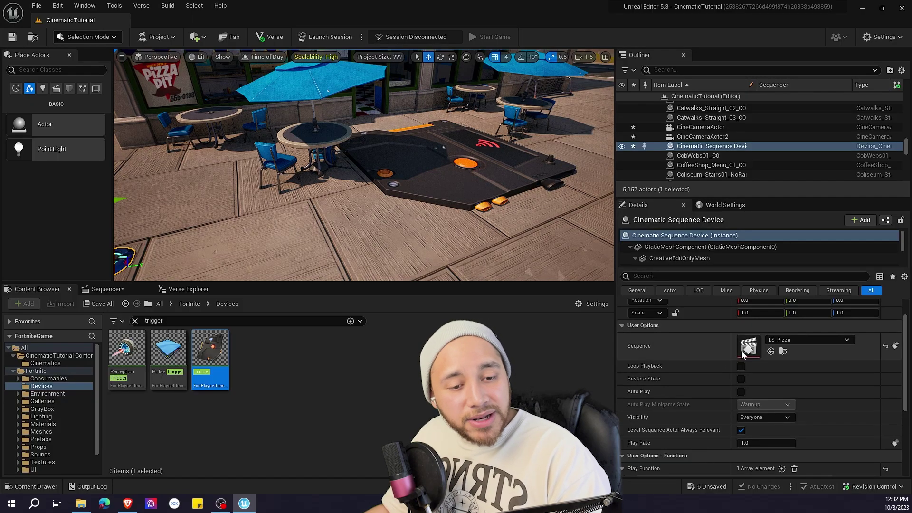
{"action": "scroll", "coordinate": [661, 363], "scroll_direction": "down", "scroll_amount": 3}
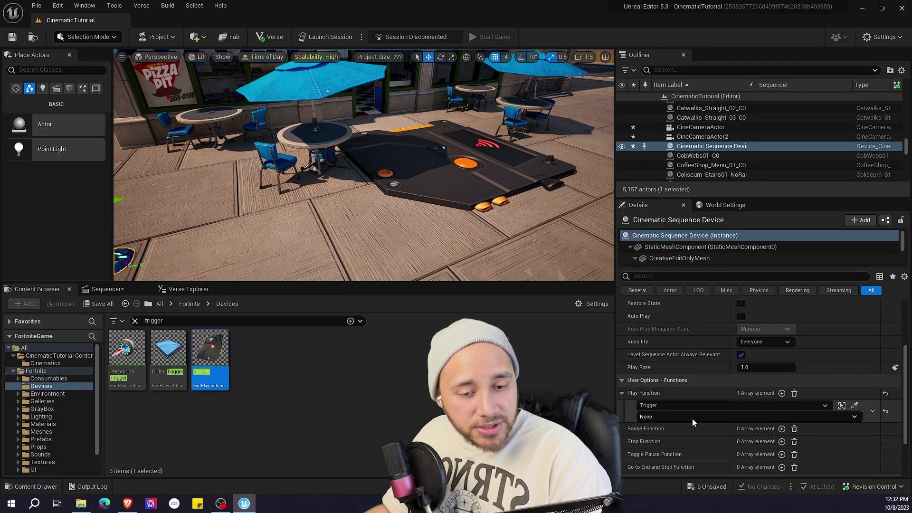
{"action": "left_click", "coordinate": [832, 420]}
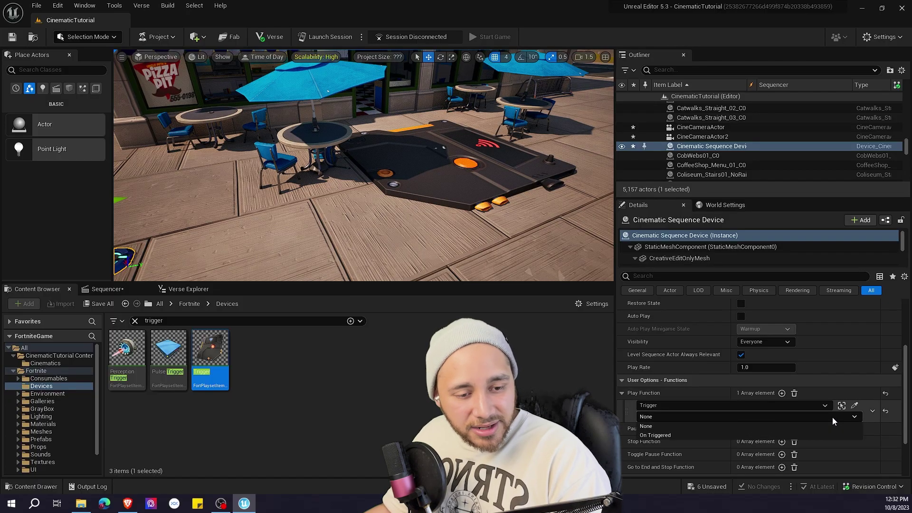
{"action": "left_click", "coordinate": [682, 434]}
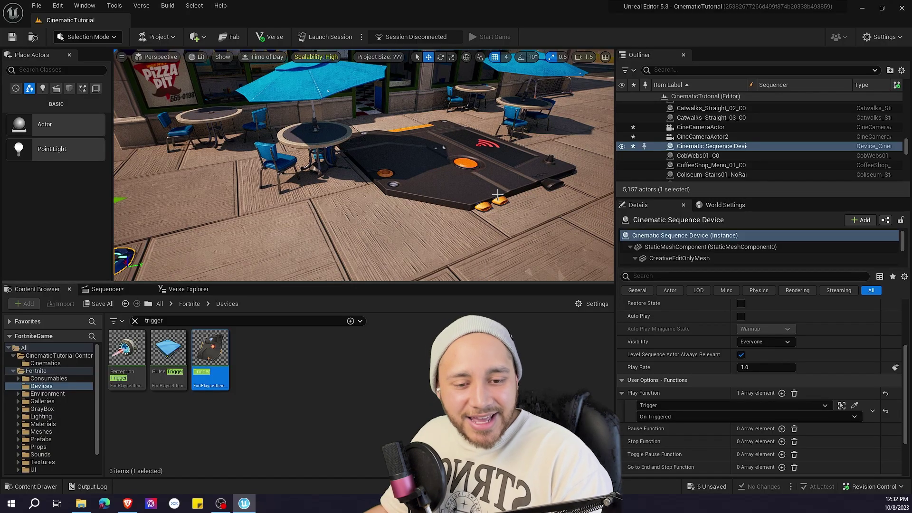
{"action": "key", "text": "f"}
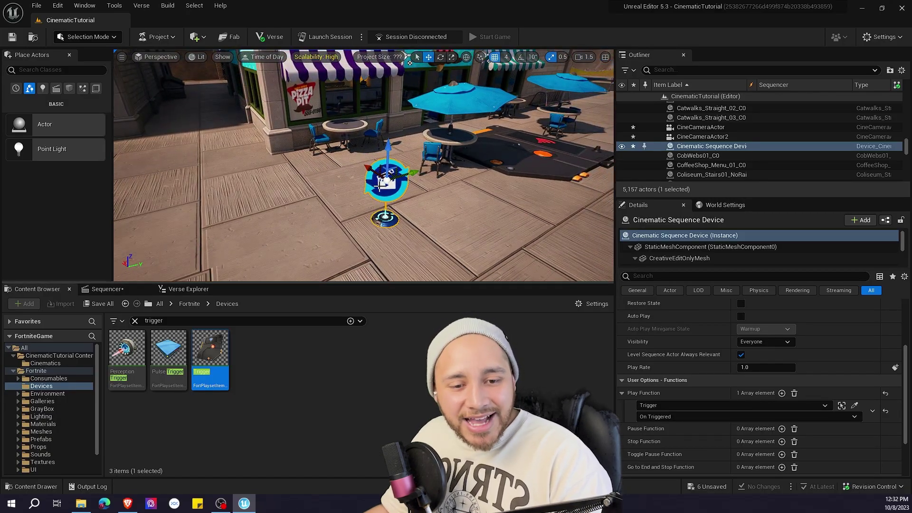
{"action": "scroll", "coordinate": [731, 332], "scroll_direction": "up", "scroll_amount": 4}
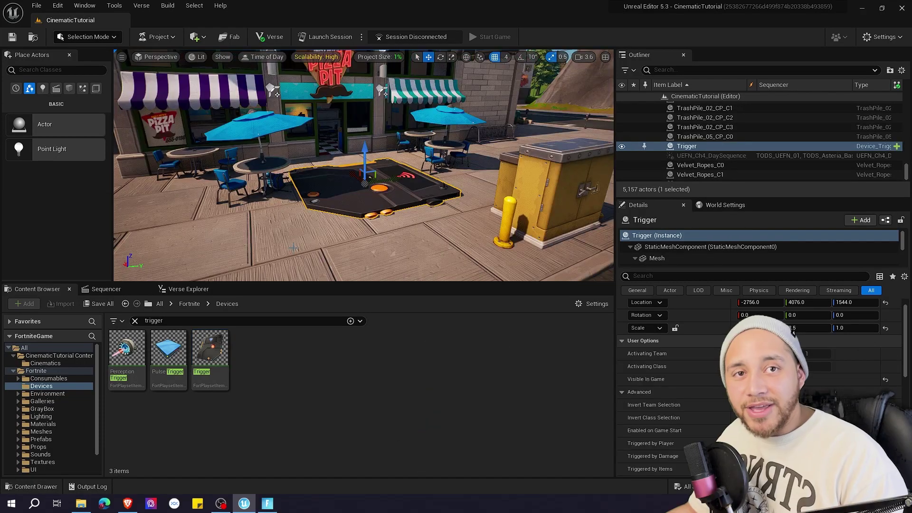
- Find the Player Spawner on the grassy hill outside the city and move it onto the road near the Pizza Pit
{"action": "key", "text": "f"}
{"action": "key", "text": "s"}
{"action": "right_click_drag", "start_coordinate": [365, 185], "coordinate": [443, 192]}
{"action": "key", "text": "w"}
{"action": "key", "text": "e"}
{"action": "key", "text": "w"}
{"action": "key", "text": "w"}
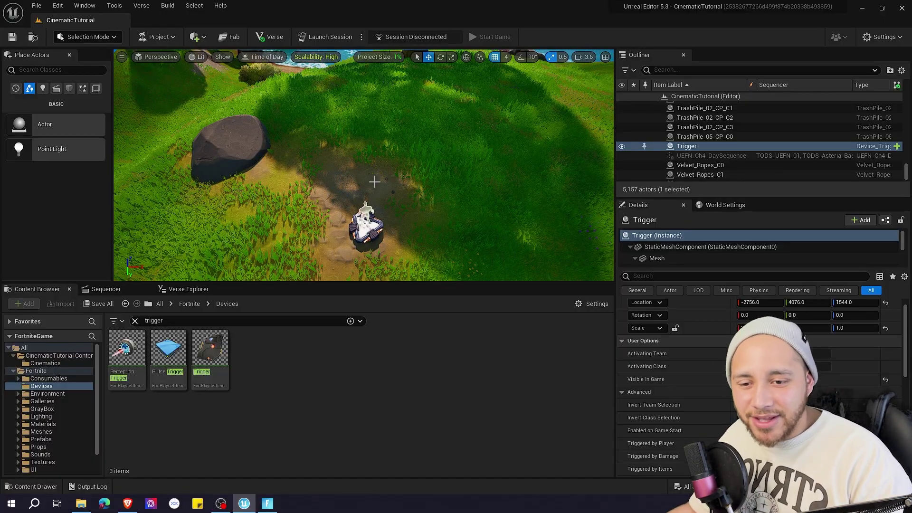
{"action": "left_click", "coordinate": [381, 229]}
{"action": "key", "text": "s"}
{"action": "right_click_drag", "start_coordinate": [431, 269], "coordinate": [409, 233]}
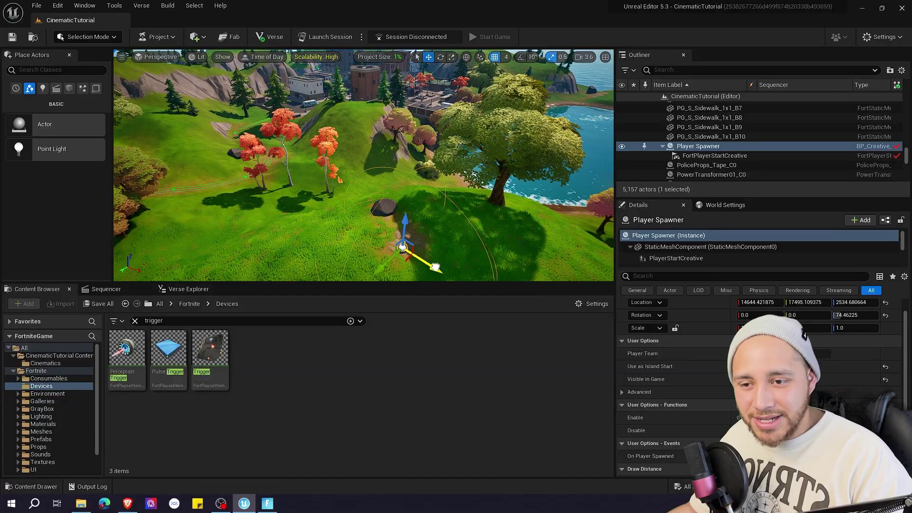
{"action": "left_click_drag", "start_coordinate": [434, 267], "coordinate": [407, 162], "text": "shift"}
{"action": "right_click_drag", "start_coordinate": [407, 163], "coordinate": [464, 197]}
{"action": "left_click_drag", "start_coordinate": [464, 198], "coordinate": [411, 199]}
{"action": "right_click_drag", "start_coordinate": [411, 199], "coordinate": [304, 157]}
{"action": "left_click_drag", "start_coordinate": [304, 157], "coordinate": [328, 206]}
{"action": "right_click_drag", "start_coordinate": [328, 206], "coordinate": [285, 205]}
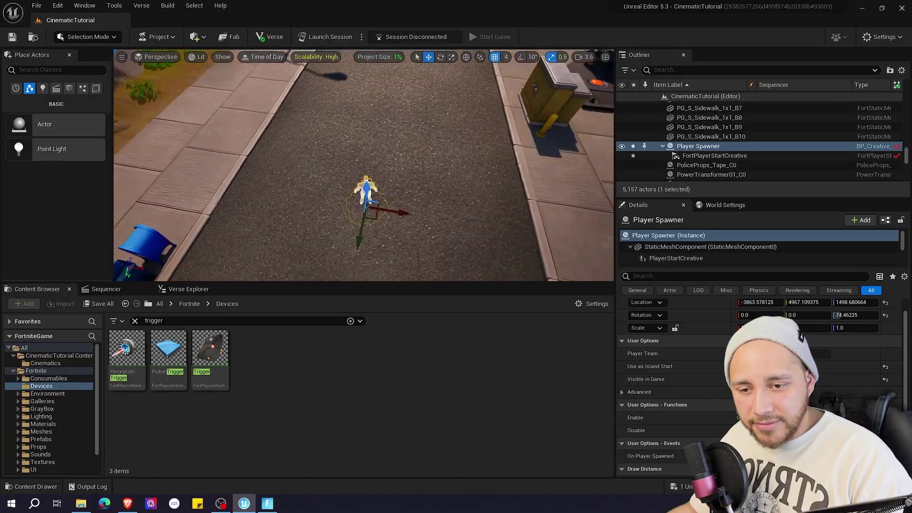
- Place the Player Spawner across from the Pizza Pit at Y 4039.109375, Z 1530.680664, turned to 167.458192 to face the entrance
{"action": "scroll", "coordinate": [366, 199], "scroll_direction": "up", "scroll_amount": 3}
{"action": "left_click_drag", "start_coordinate": [367, 214], "coordinate": [367, 192]}
{"action": "key", "text": "e"}
{"action": "left_click_drag", "start_coordinate": [414, 242], "coordinate": [363, 276]}
{"action": "key", "text": "w"}
{"action": "right_click_drag", "start_coordinate": [379, 109], "coordinate": [503, 123]}
{"action": "left_click_drag", "start_coordinate": [513, 205], "coordinate": [313, 204]}
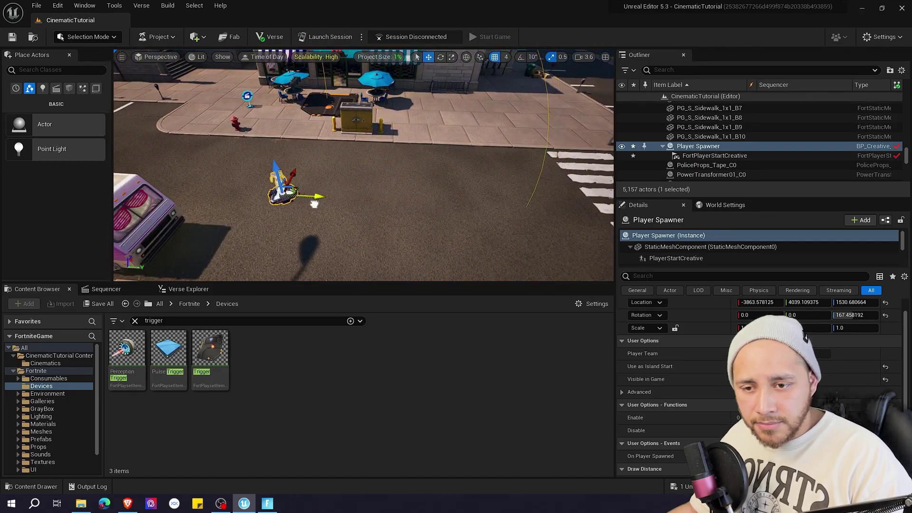
- Launch a live session of the CinematicTutorial project to playtest the Pizza Pit cinematic in game
{"action": "left_click", "coordinate": [359, 179]}
{"action": "right_click_drag", "start_coordinate": [359, 179], "coordinate": [427, 145]}
{"action": "key", "text": "w"}
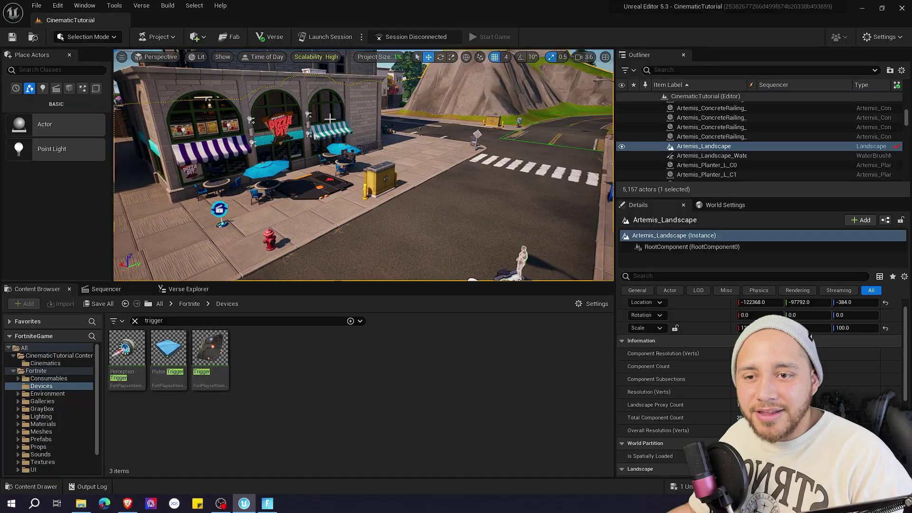
{"action": "left_click", "coordinate": [330, 37]}
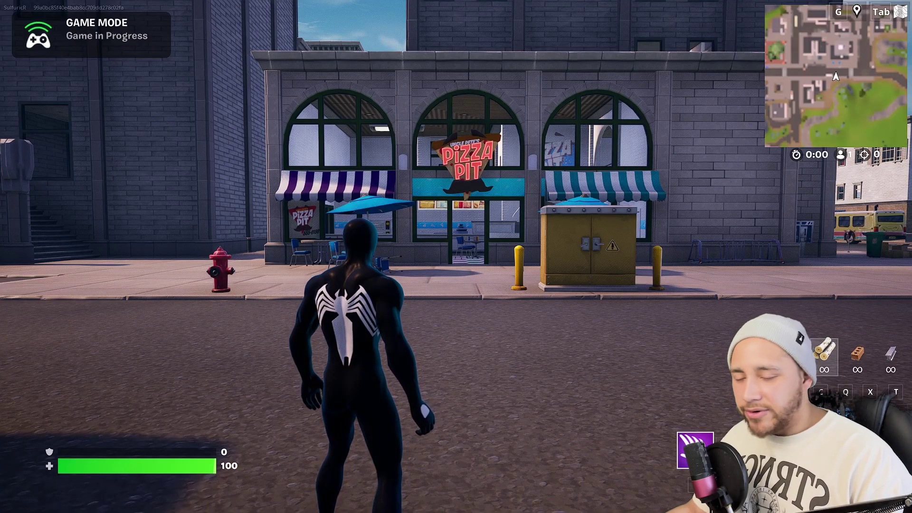
- Walk the character from the road over the hidden trigger in front of the Pizza Pit and watch both camera shots
{"action": "key", "text": "w"}
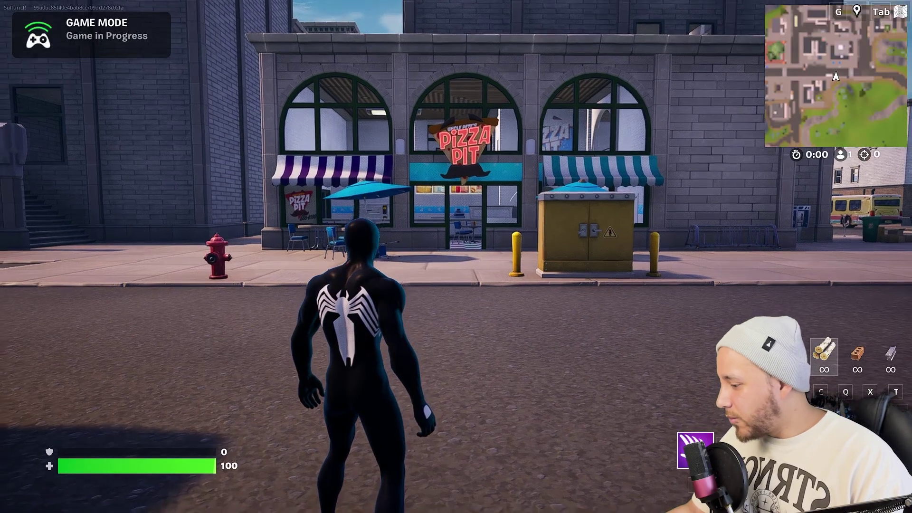
{"action": "key", "text": "w"}
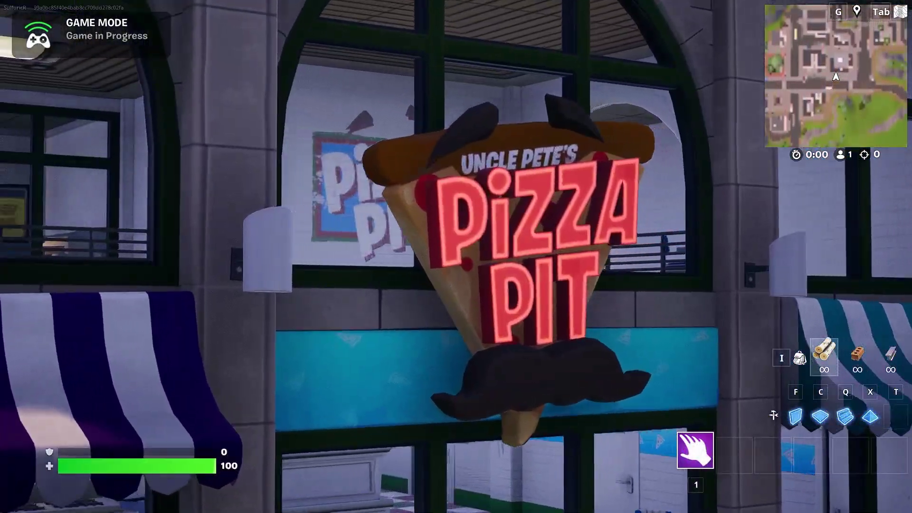
{"action": "key", "text": "w"}
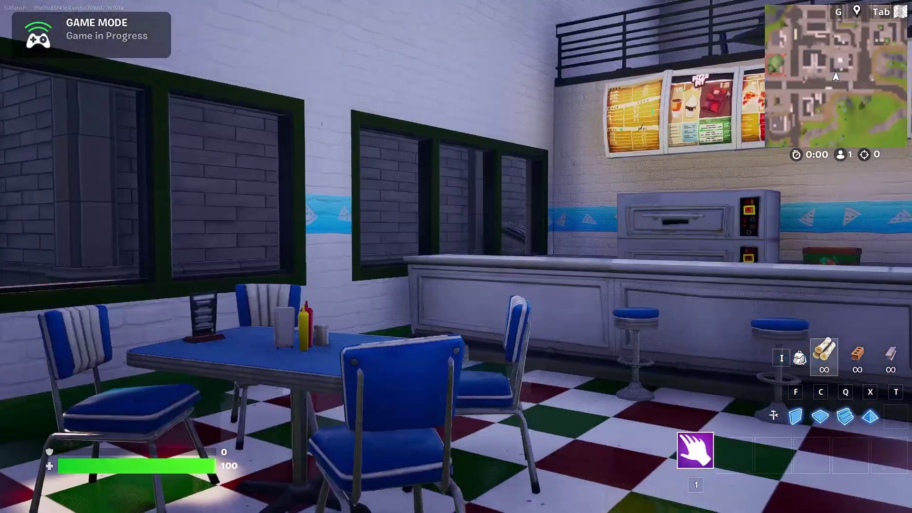
{"action": "key", "text": "w"}
{"action": "key", "text": "d"}
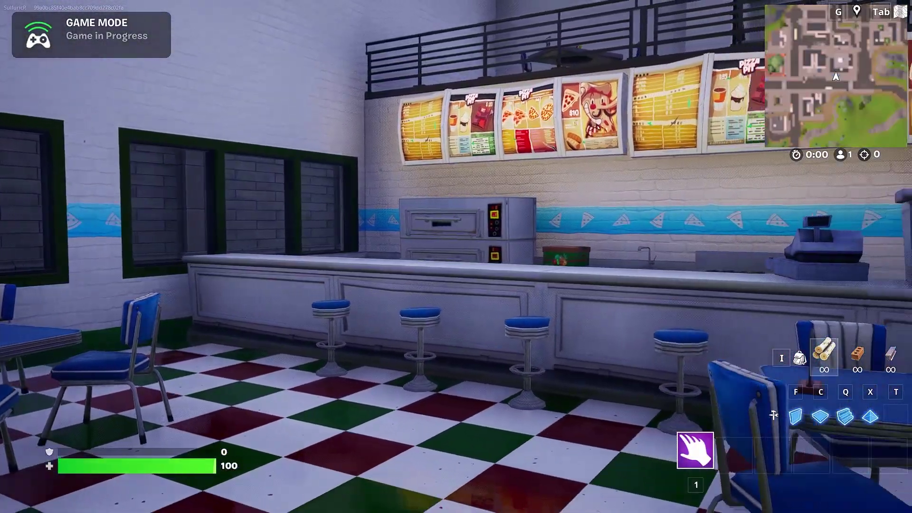
- Back the character away from the Pizza Pit entrance, then cross the hidden trigger again to replay the cinematic
{"action": "key", "text": "s"}
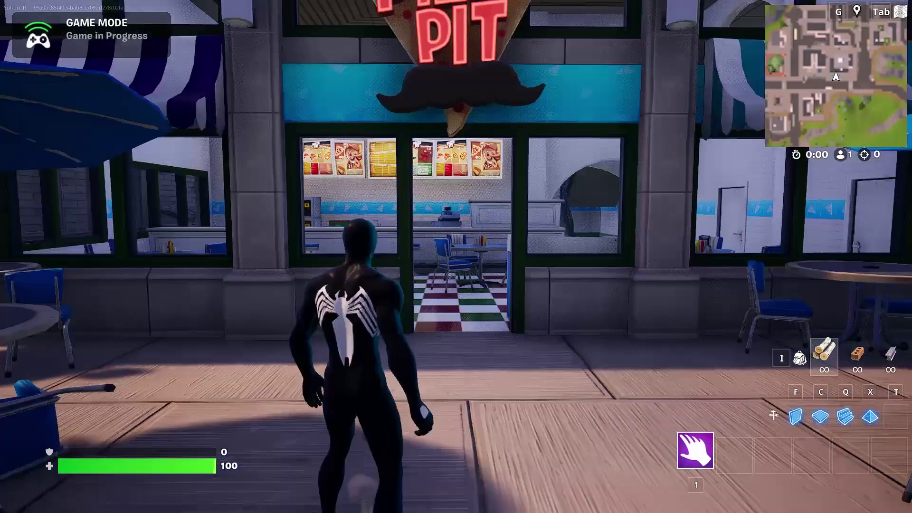
{"action": "key", "text": "s"}
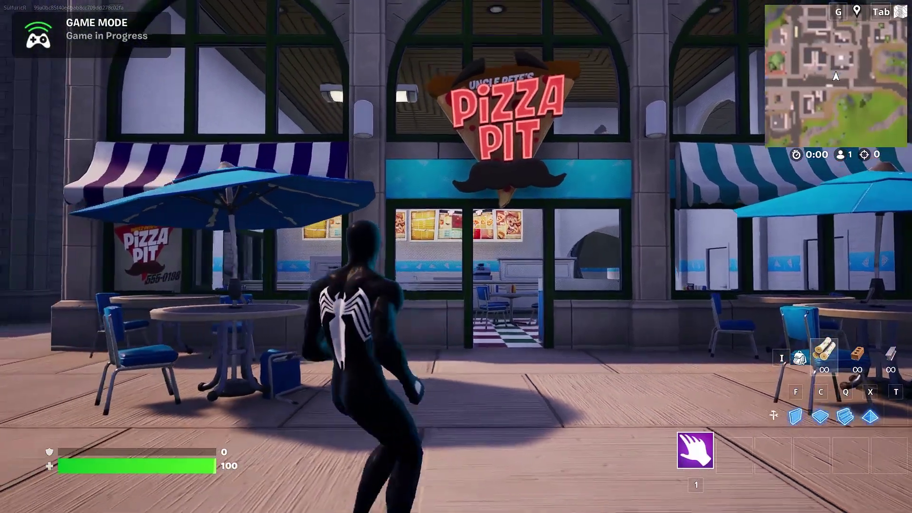
{"action": "key", "text": "w"}
{"action": "key", "text": "space"}
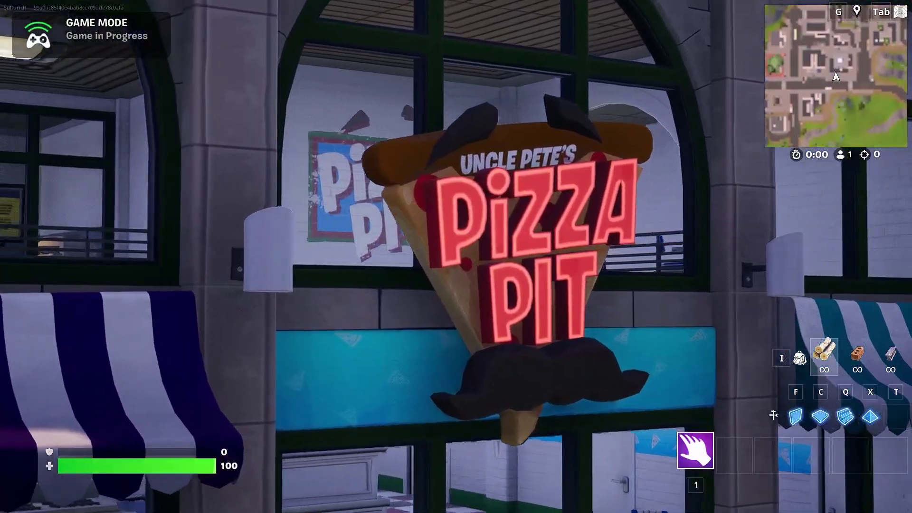
{"action": "key", "text": "w"}
{"action": "key", "text": "d"}
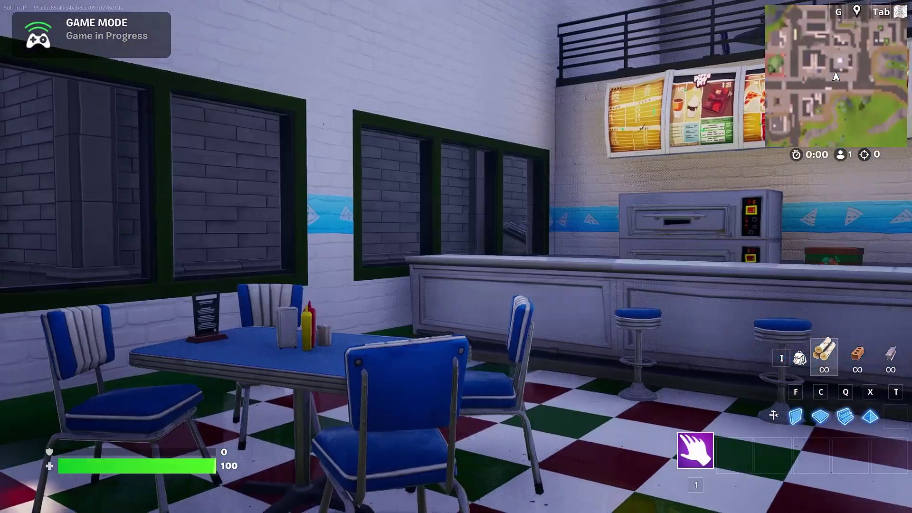
{"action": "key", "text": "w"}
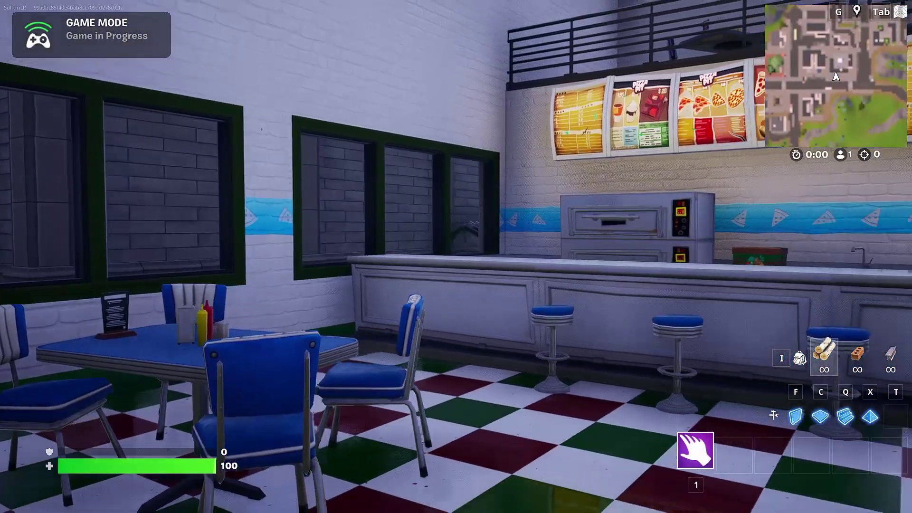
{"action": "key", "text": "d"}
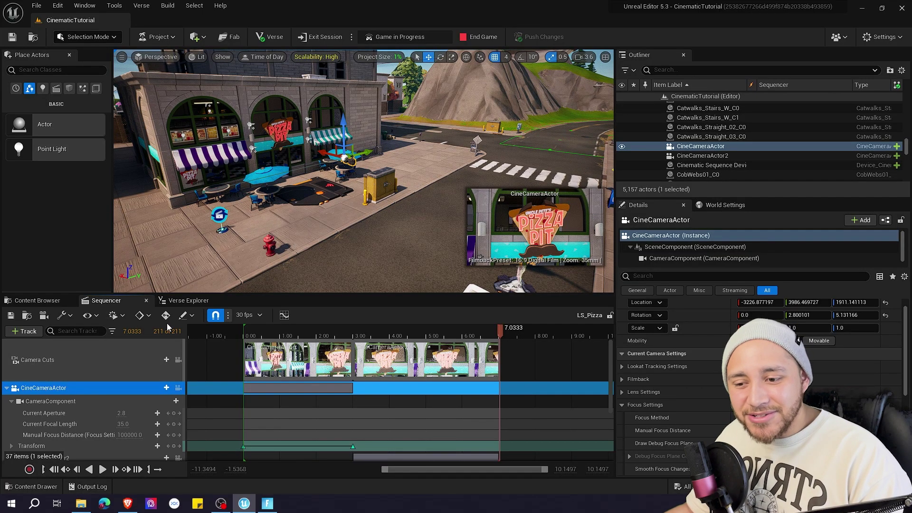
{"action": "left_click", "coordinate": [25, 332]}
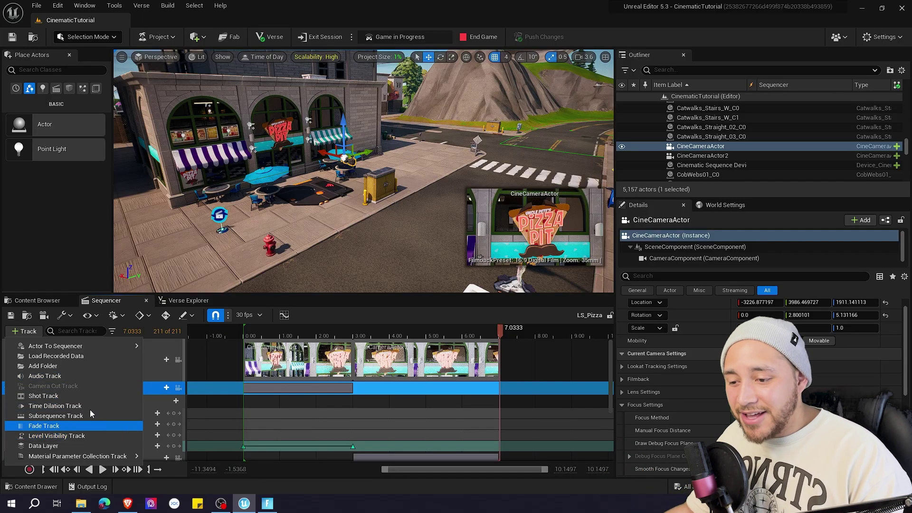
{"action": "mouse_move", "coordinate": [29, 345]}
{"action": "left_click", "coordinate": [113, 303]}
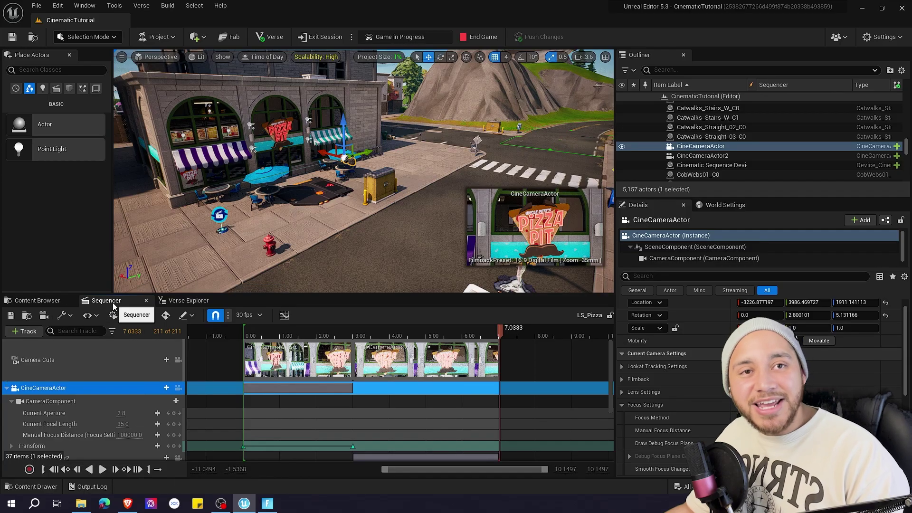